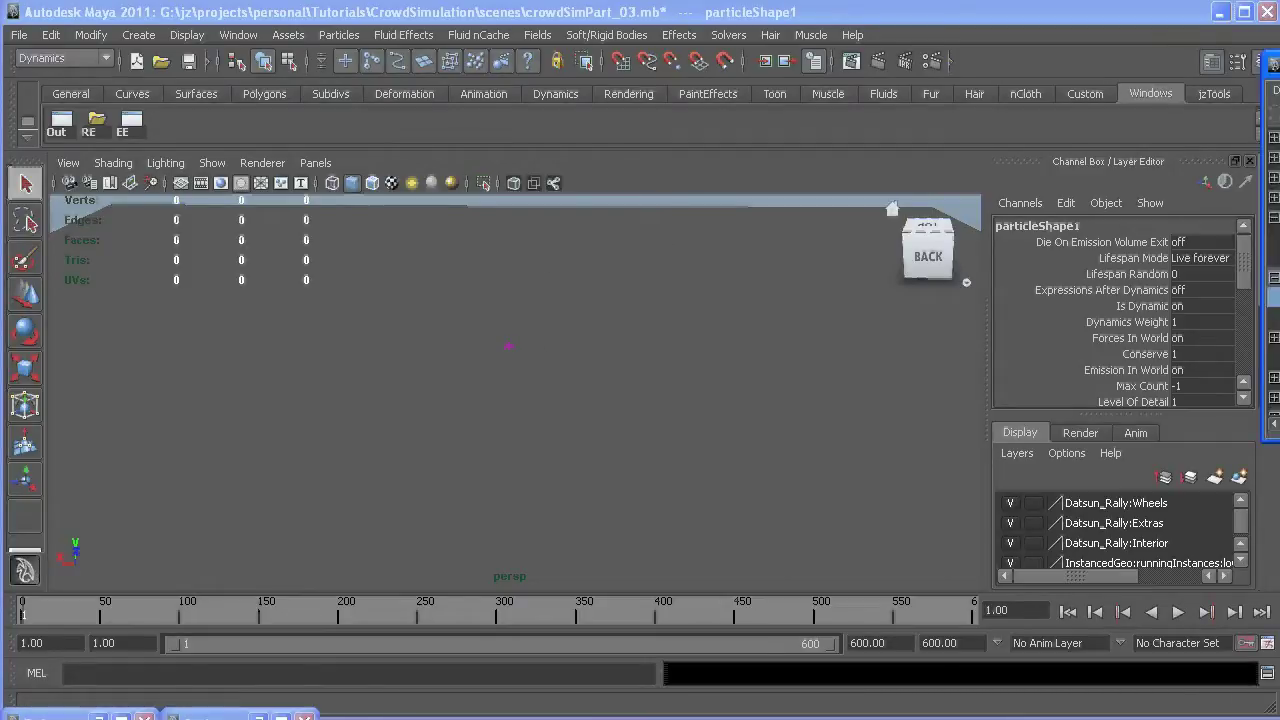
Step: Examine the radialField1 attributes, including Magnitude, Attenuation, Max Distance and the volume settings
{"action": "left_click_drag", "start_coordinate": [1279, 70], "coordinate": [803, 106]}
{"action": "left_click", "coordinate": [816, 314]}
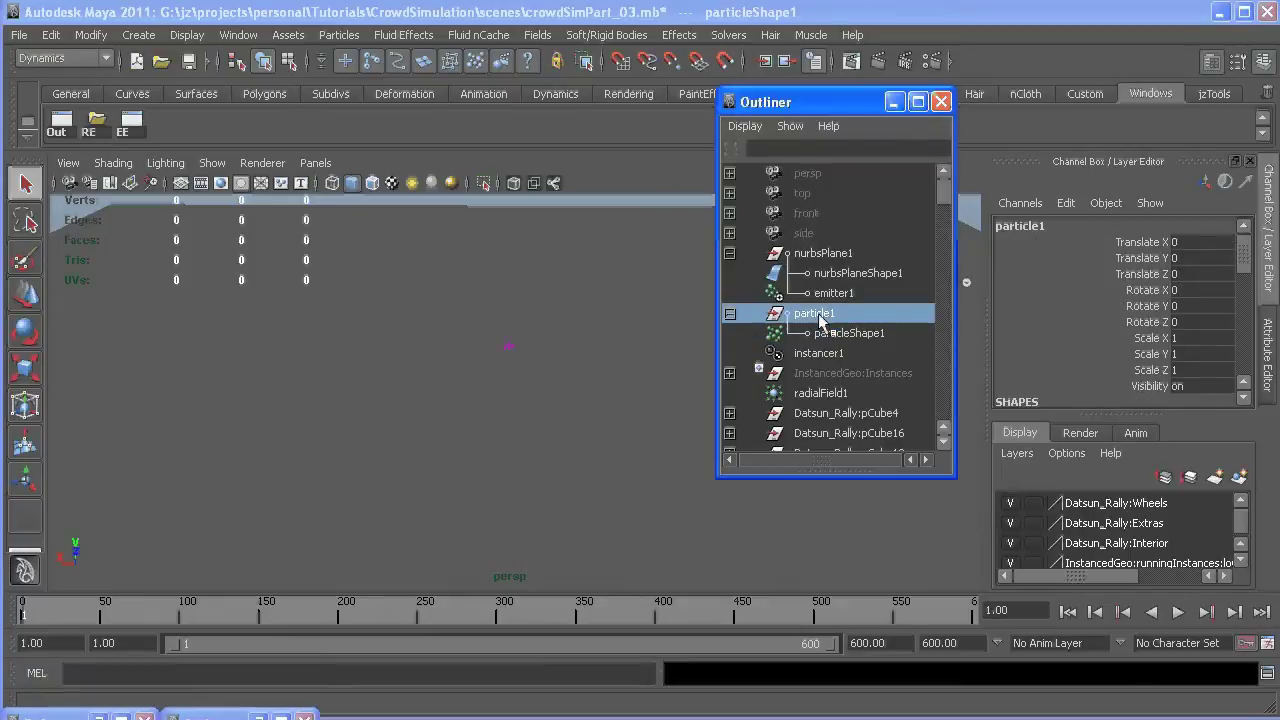
{"action": "left_click", "coordinate": [790, 393]}
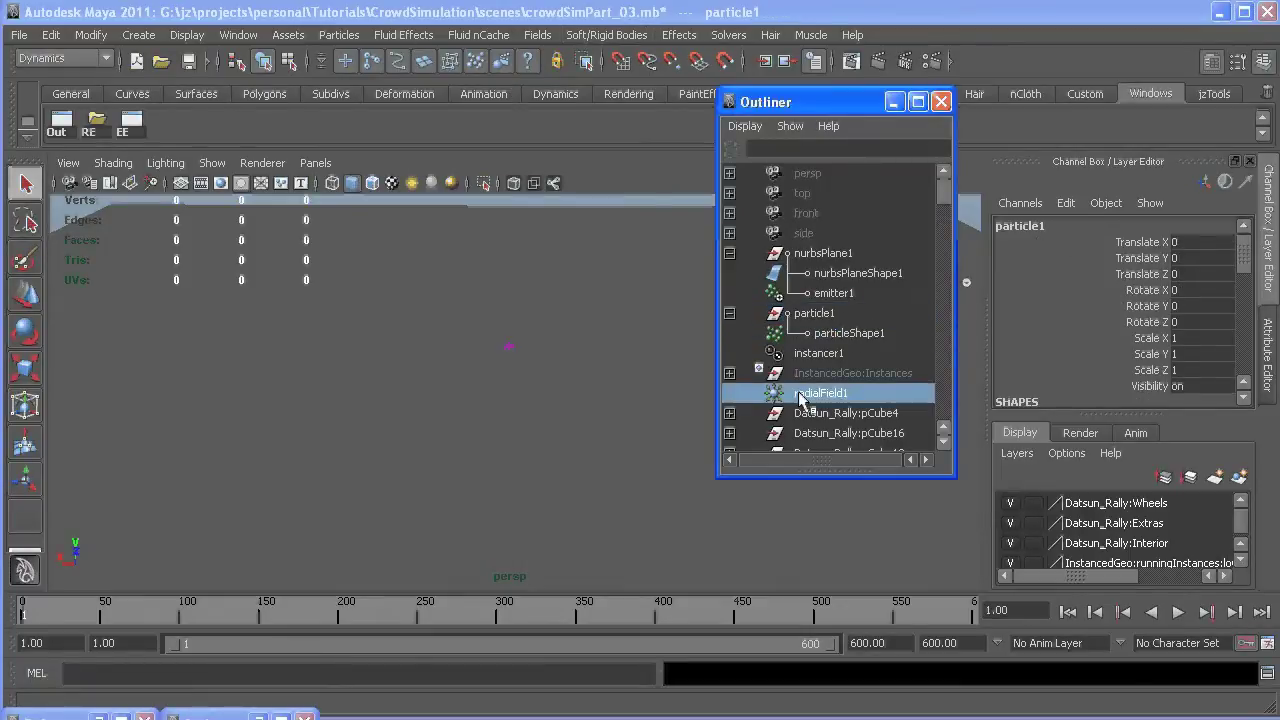
{"action": "left_click_drag", "start_coordinate": [814, 105], "coordinate": [500, 99]}
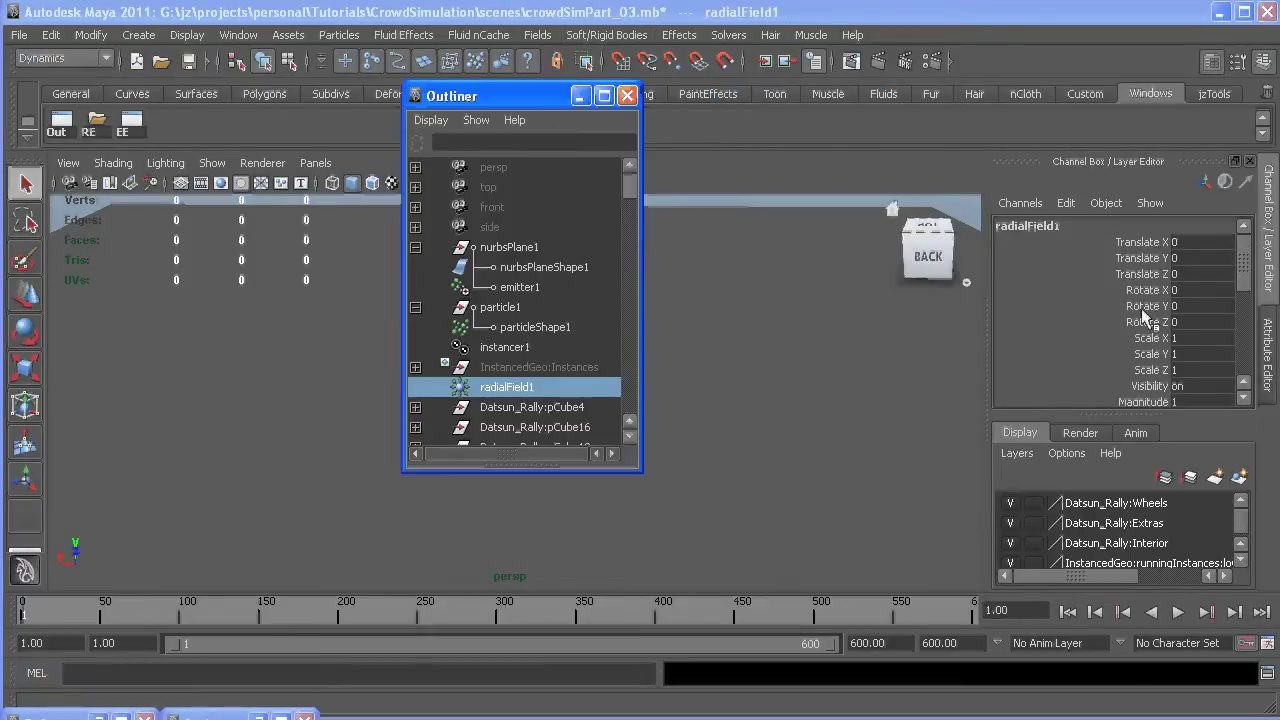
{"action": "scroll", "coordinate": [1150, 318], "scroll_direction": "down", "scroll_amount": 3}
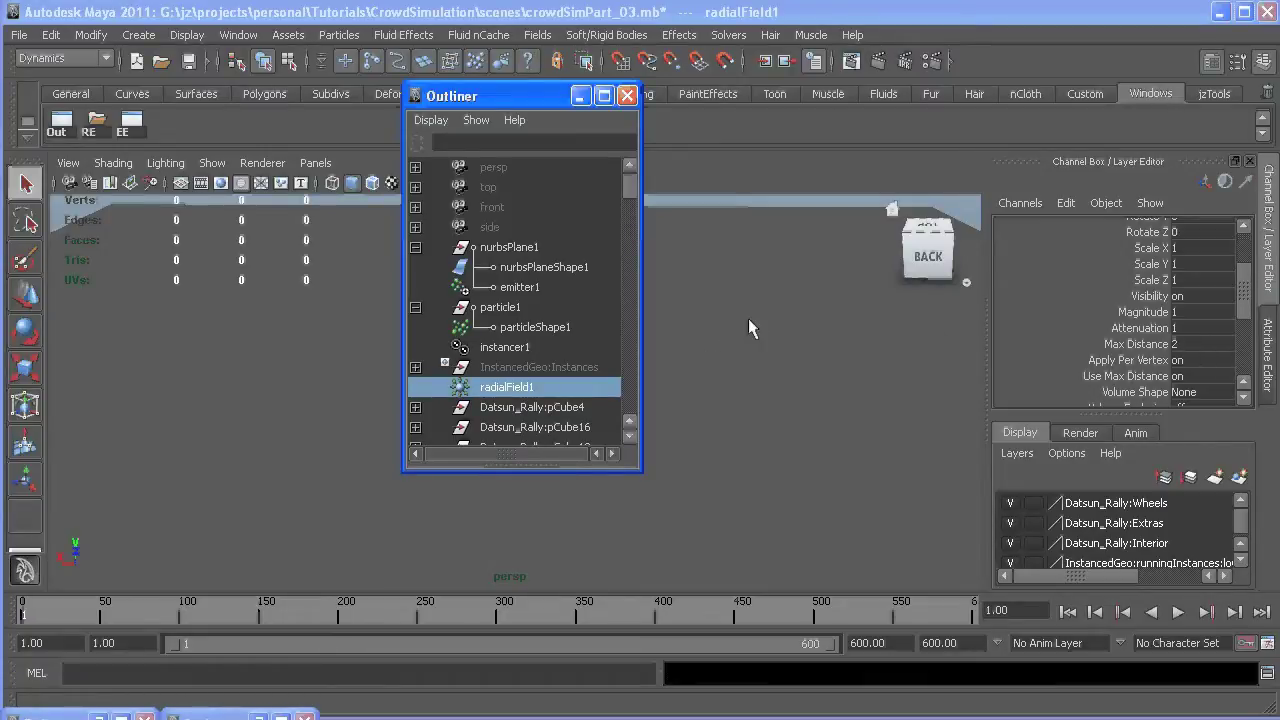
{"action": "left_click", "coordinate": [1195, 343]}
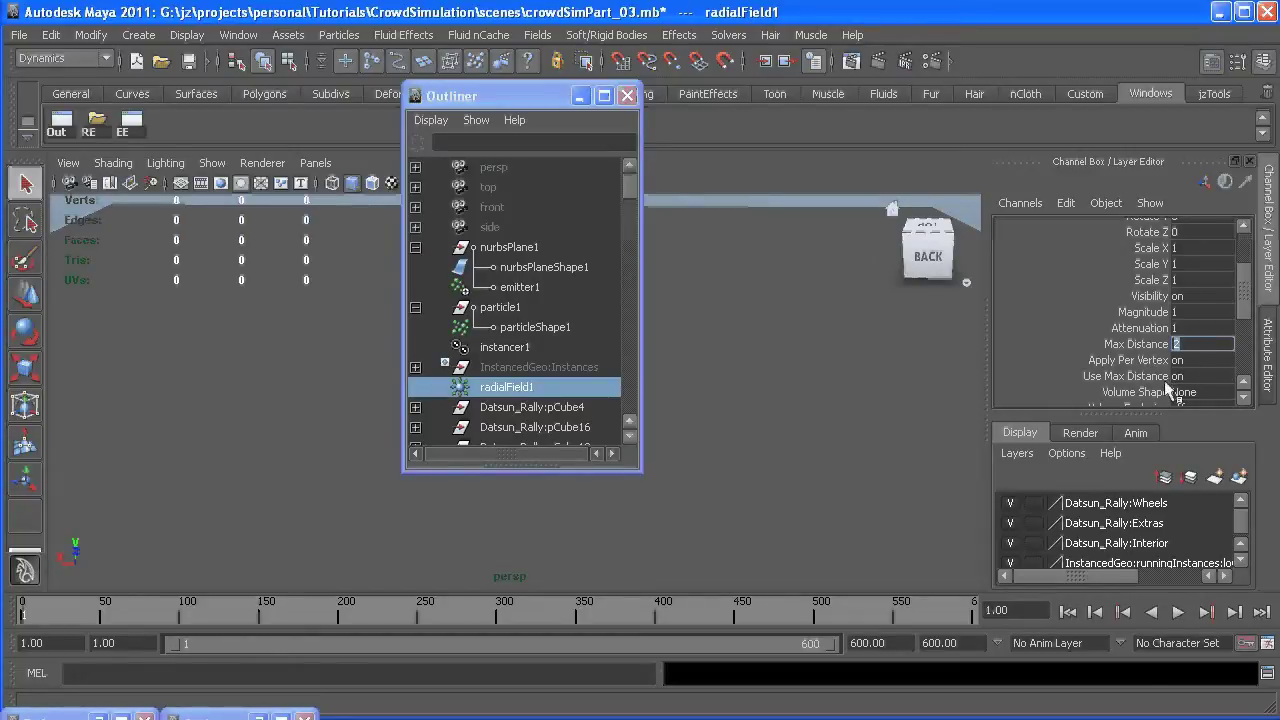
{"action": "scroll", "coordinate": [1178, 385], "scroll_direction": "down", "scroll_amount": 1}
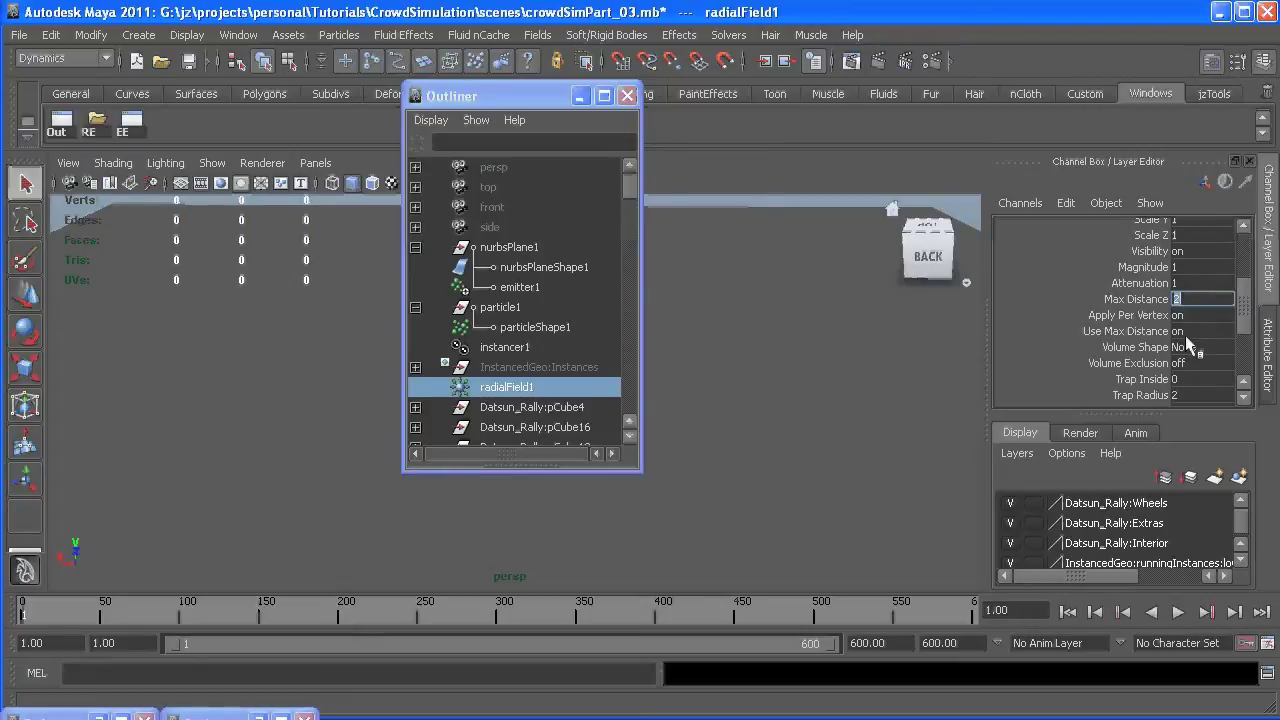
{"action": "scroll", "coordinate": [1207, 339], "scroll_direction": "down", "scroll_amount": 1}
{"action": "scroll", "coordinate": [1207, 339], "scroll_direction": "up", "scroll_amount": 3}
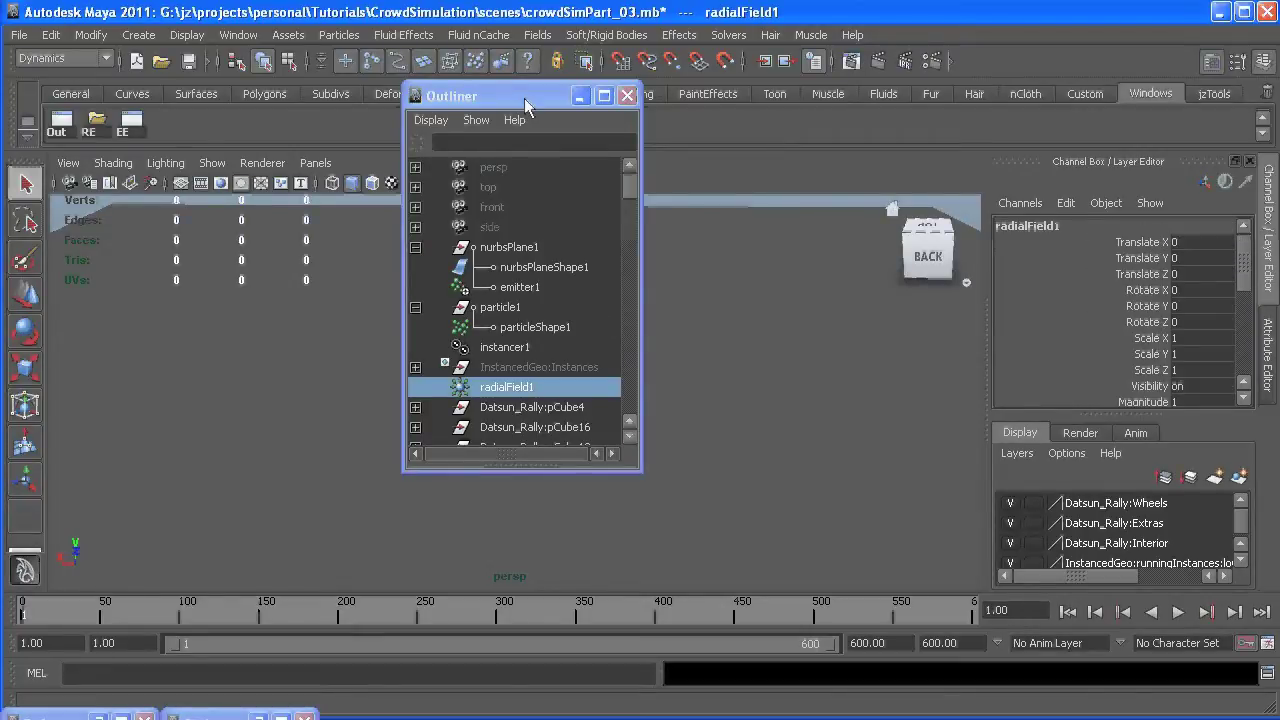
Step: Review particleShape1's creation expression, focusing on the random initUPlacePP line and its use in parentU
{"action": "left_click", "coordinate": [530, 330]}
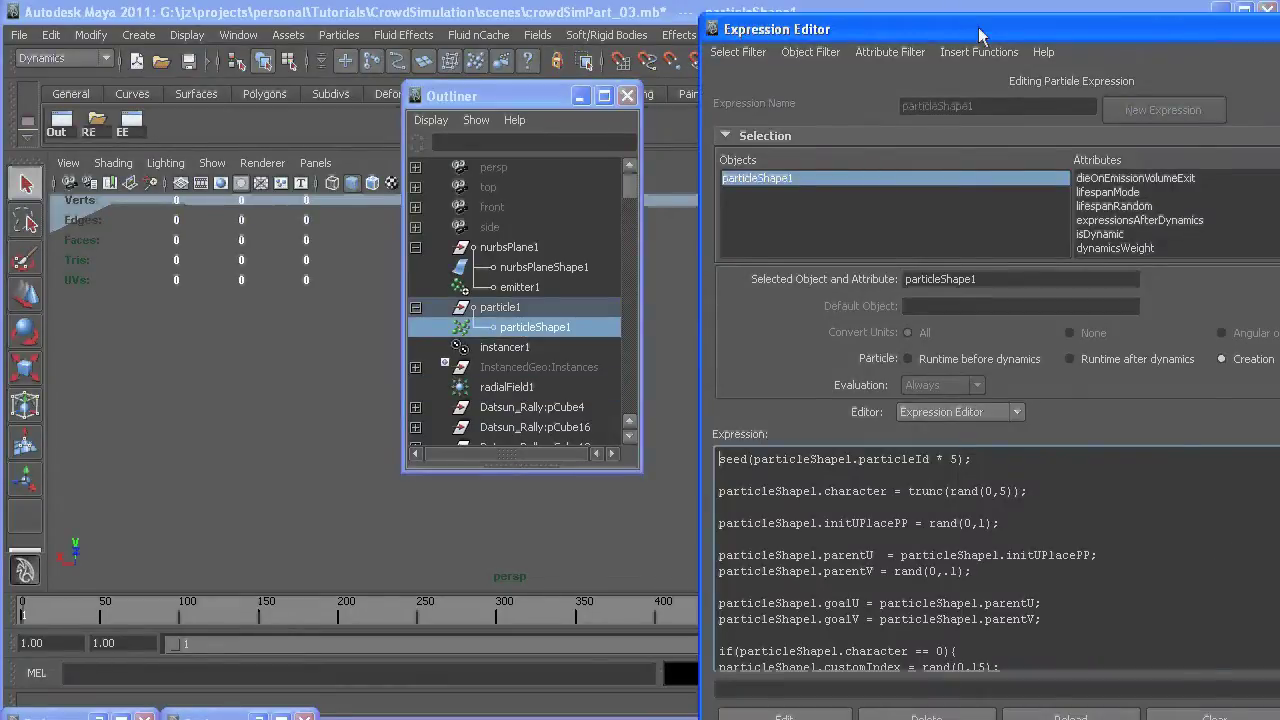
{"action": "left_click_drag", "start_coordinate": [980, 34], "coordinate": [743, 44]}
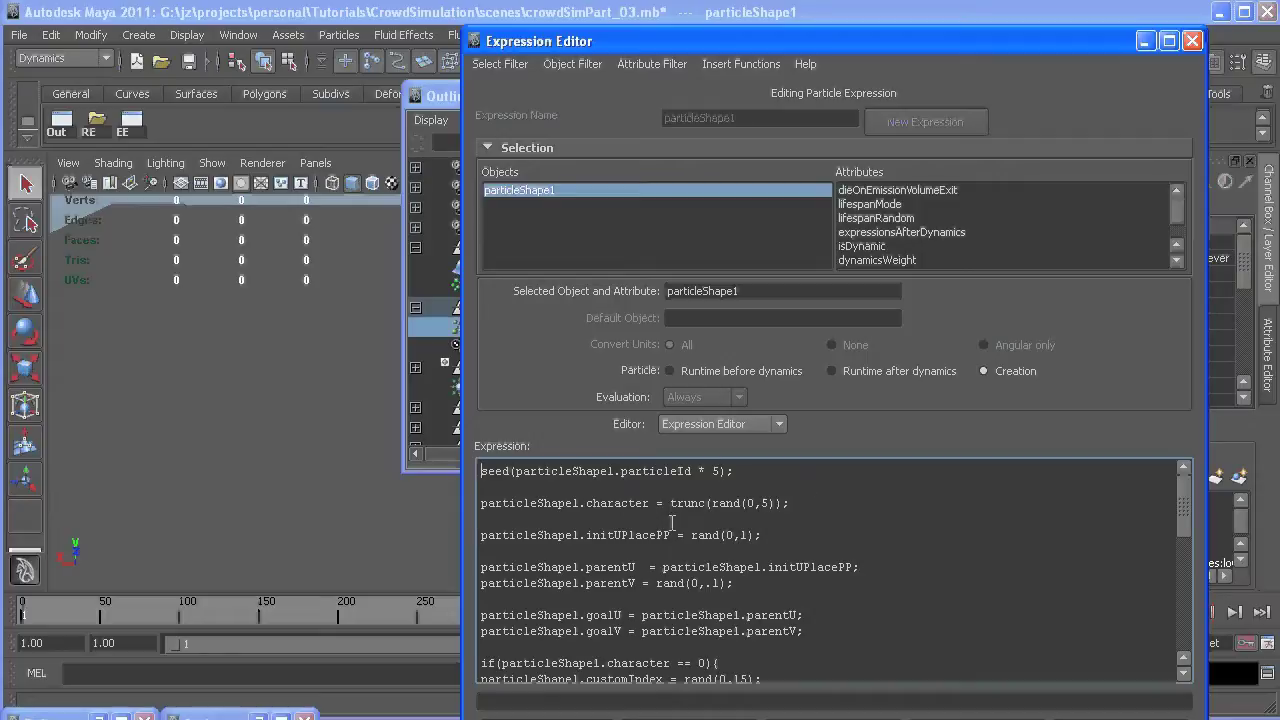
{"action": "left_click_drag", "start_coordinate": [585, 537], "coordinate": [672, 538]}
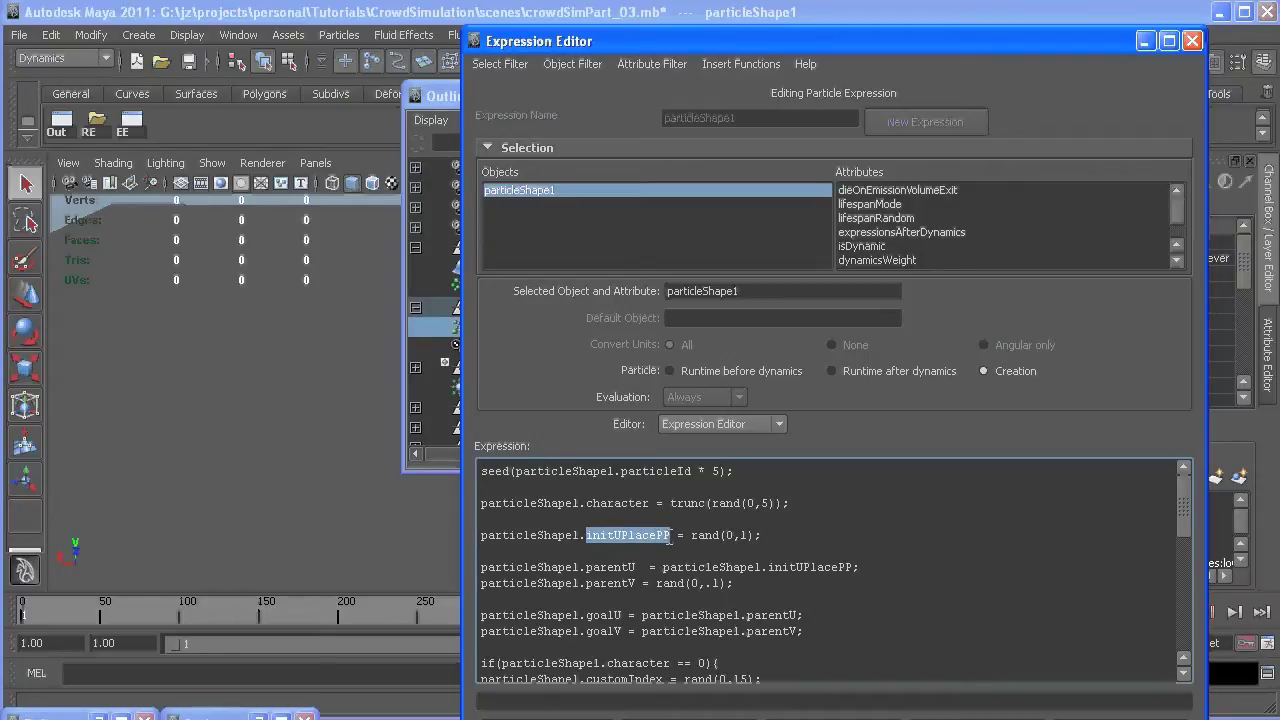
{"action": "left_click_drag", "start_coordinate": [768, 537], "coordinate": [482, 541]}
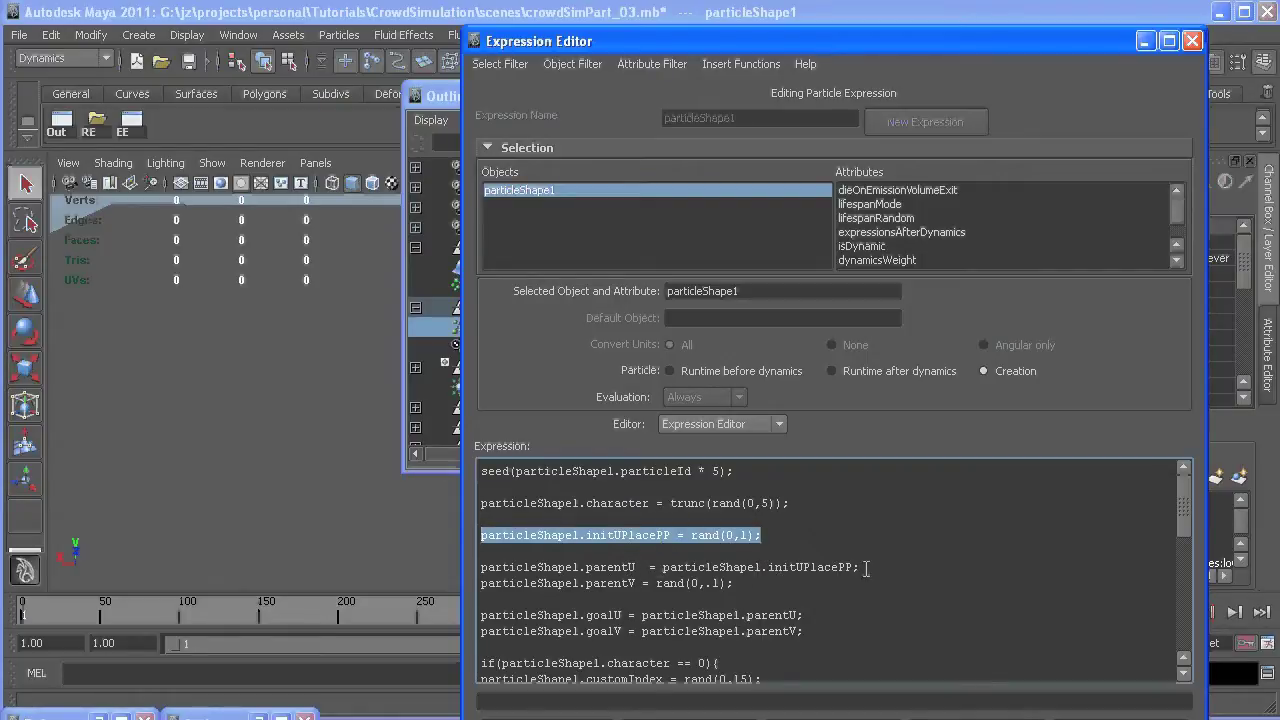
{"action": "left_click_drag", "start_coordinate": [862, 567], "coordinate": [767, 570]}
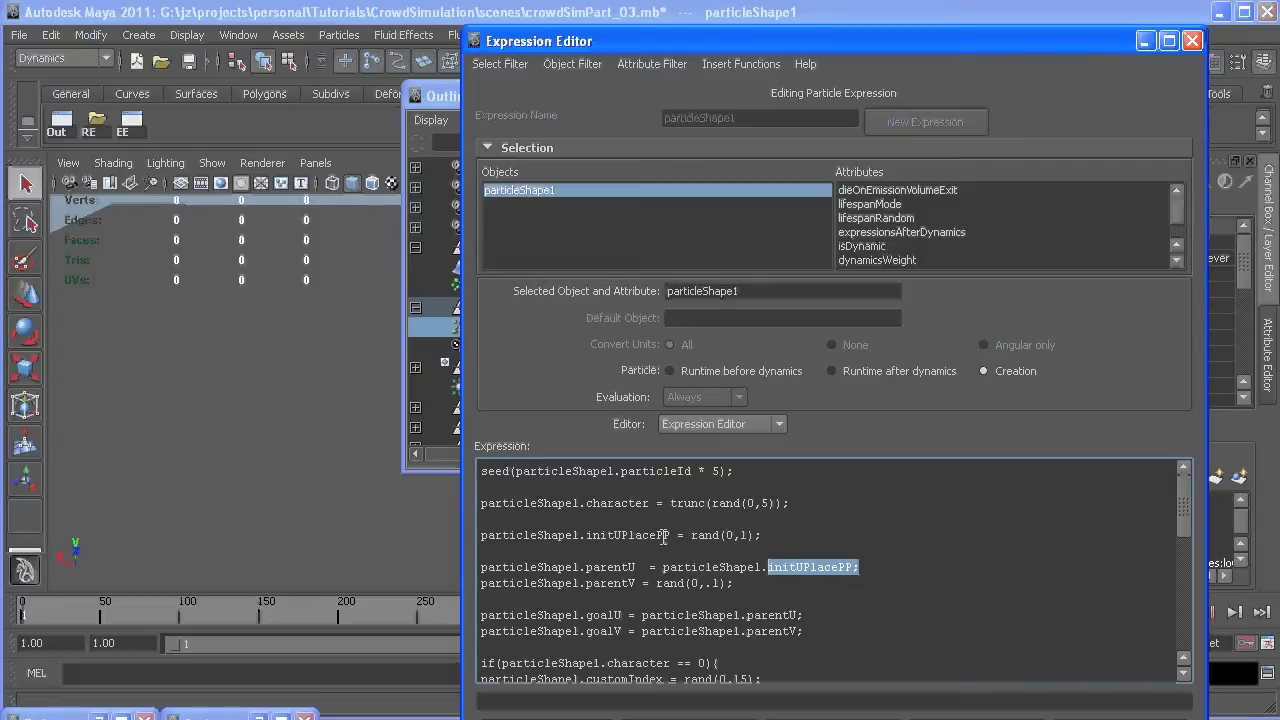
{"action": "left_click_drag", "start_coordinate": [766, 534], "coordinate": [476, 542]}
{"action": "left_click", "coordinate": [478, 535], "text": "shift"}
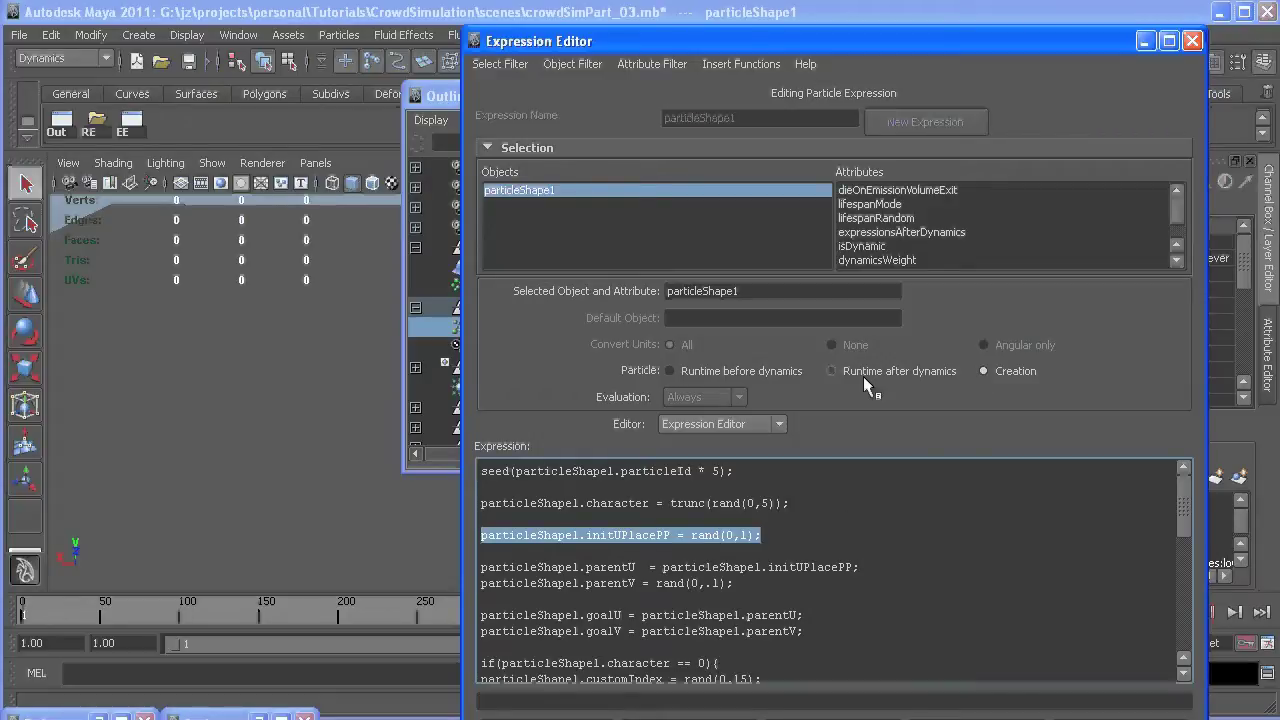
Step: Review particleShape1's runtime before dynamics expression, focusing on obstruction_01 and the inputForce[0] magnitude assigned to it
{"action": "left_click", "coordinate": [765, 375]}
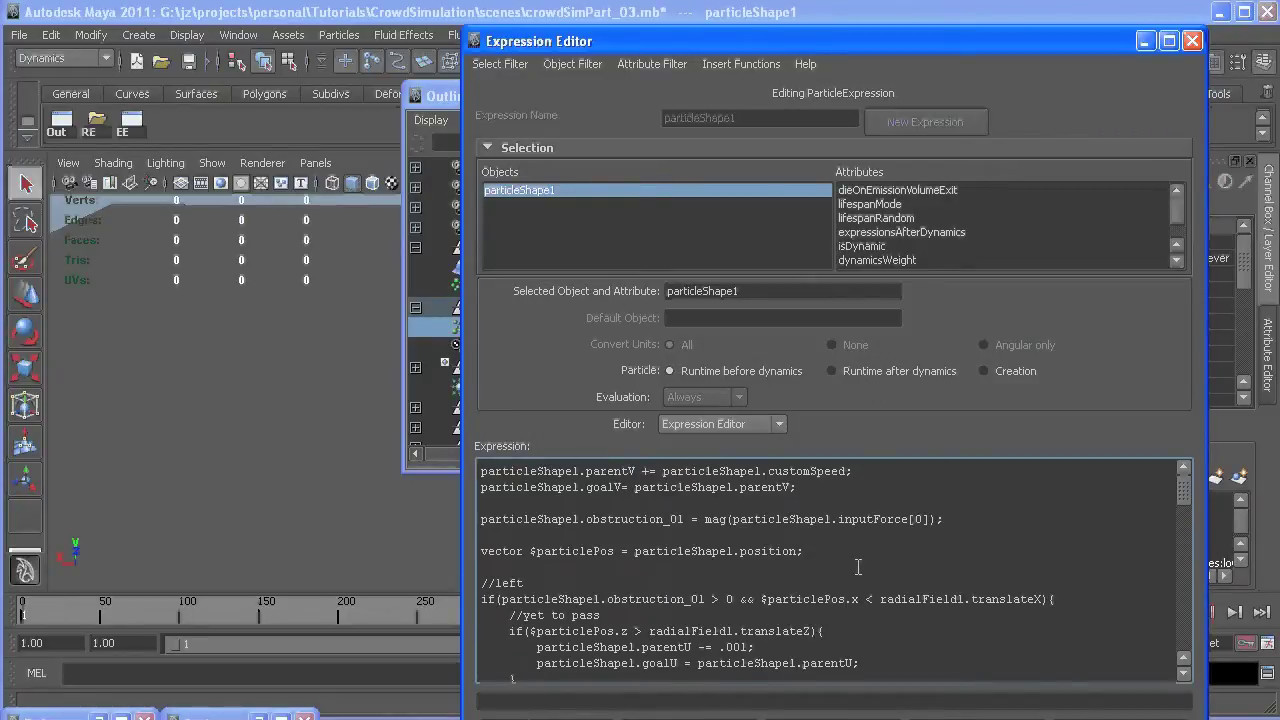
{"action": "scroll", "coordinate": [857, 567], "scroll_direction": "down", "scroll_amount": 2}
{"action": "scroll", "coordinate": [857, 567], "scroll_direction": "up", "scroll_amount": 2}
{"action": "left_click_drag", "start_coordinate": [685, 520], "coordinate": [587, 523]}
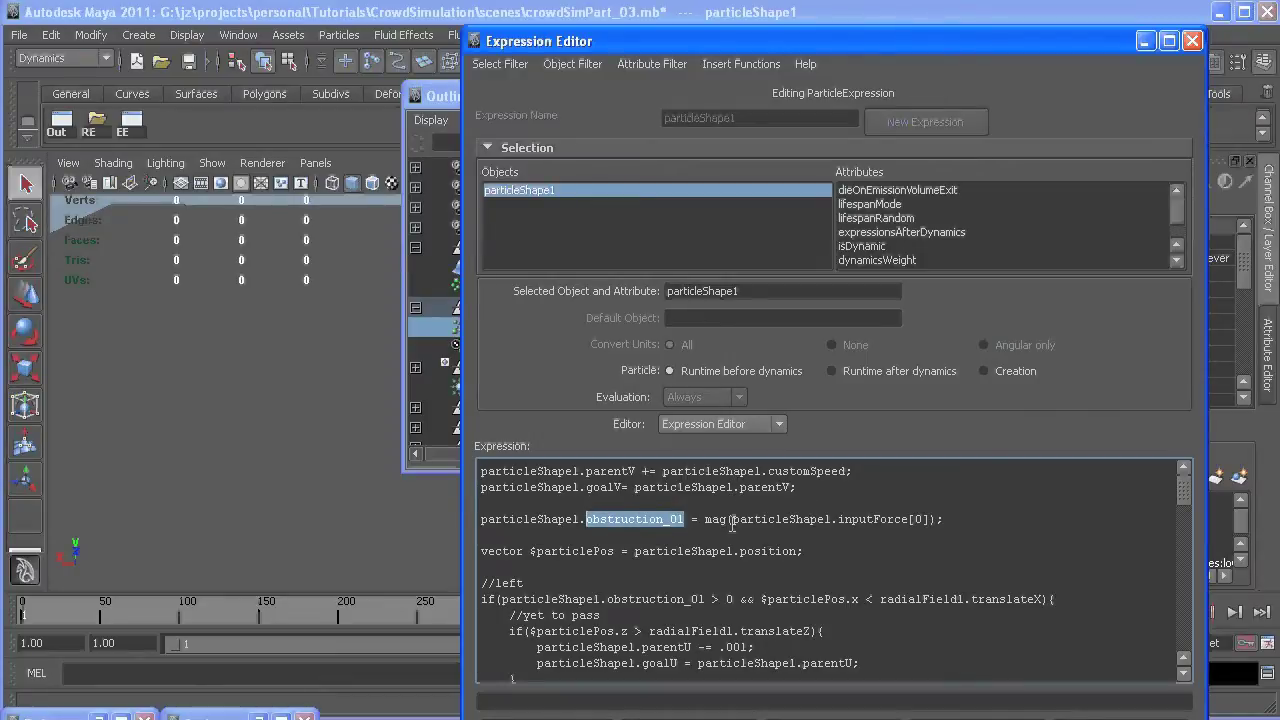
{"action": "left_click", "coordinate": [847, 519]}
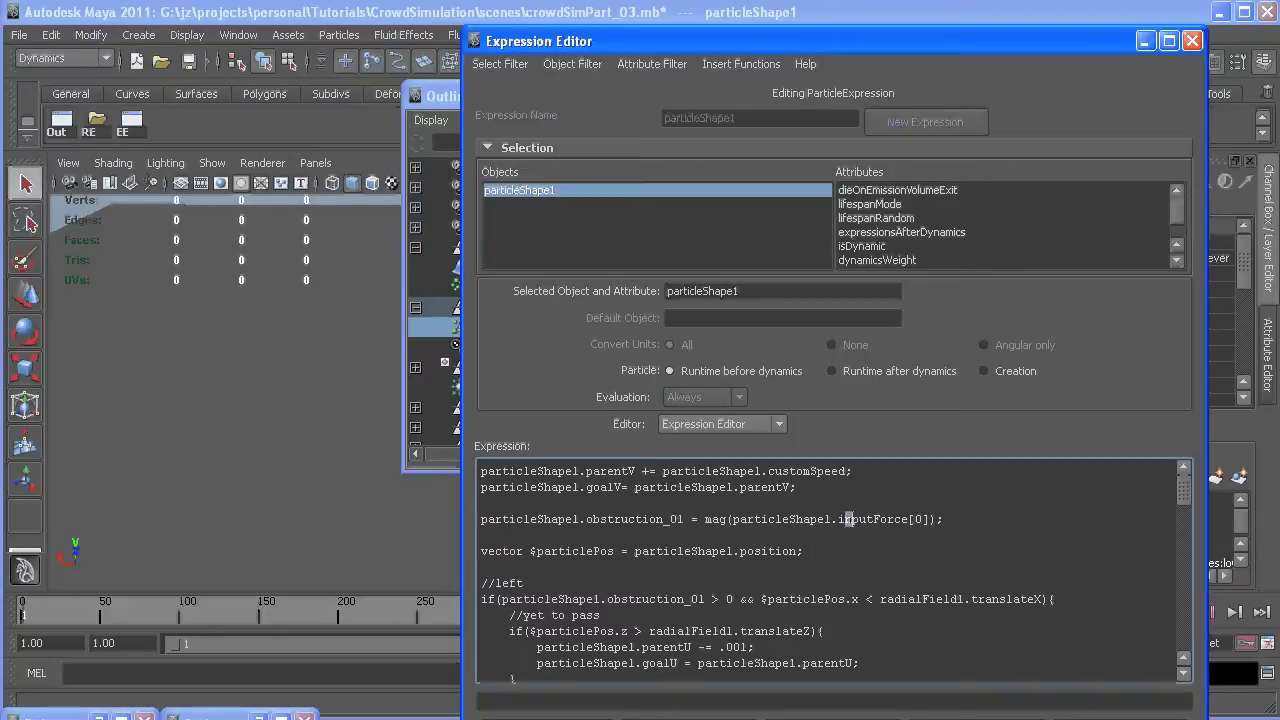
{"action": "left_click_drag", "start_coordinate": [847, 519], "coordinate": [930, 519]}
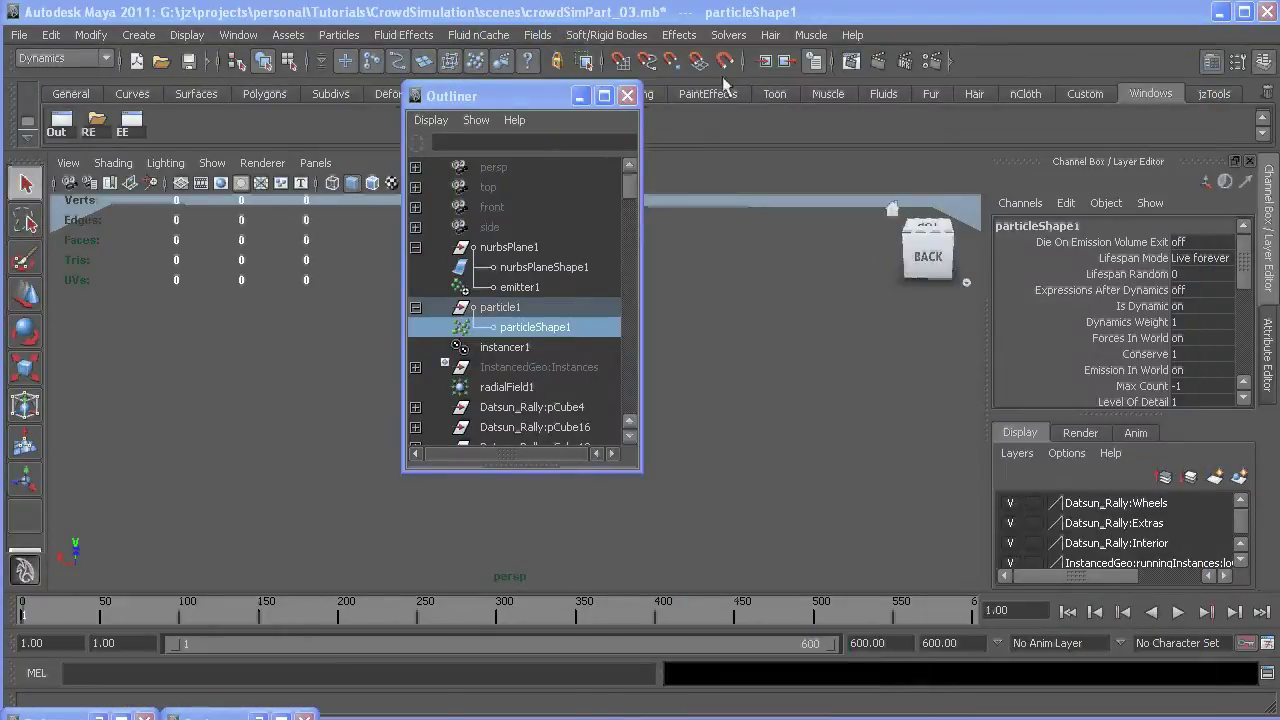
Step: Graph radialField1's input and output connections in the Hypergraph and inspect its links to particleShape1
{"action": "left_click", "coordinate": [500, 390]}
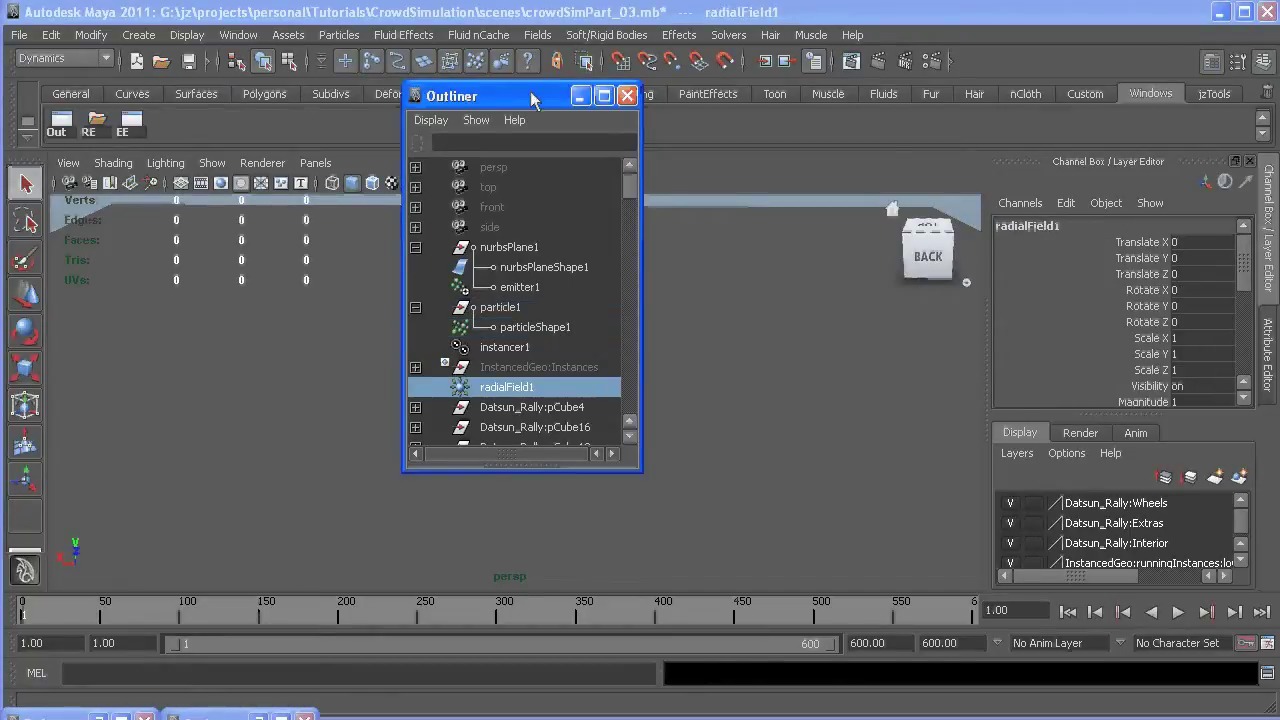
{"action": "left_click_drag", "start_coordinate": [535, 102], "coordinate": [555, 115]}
{"action": "left_click", "coordinate": [647, 108]}
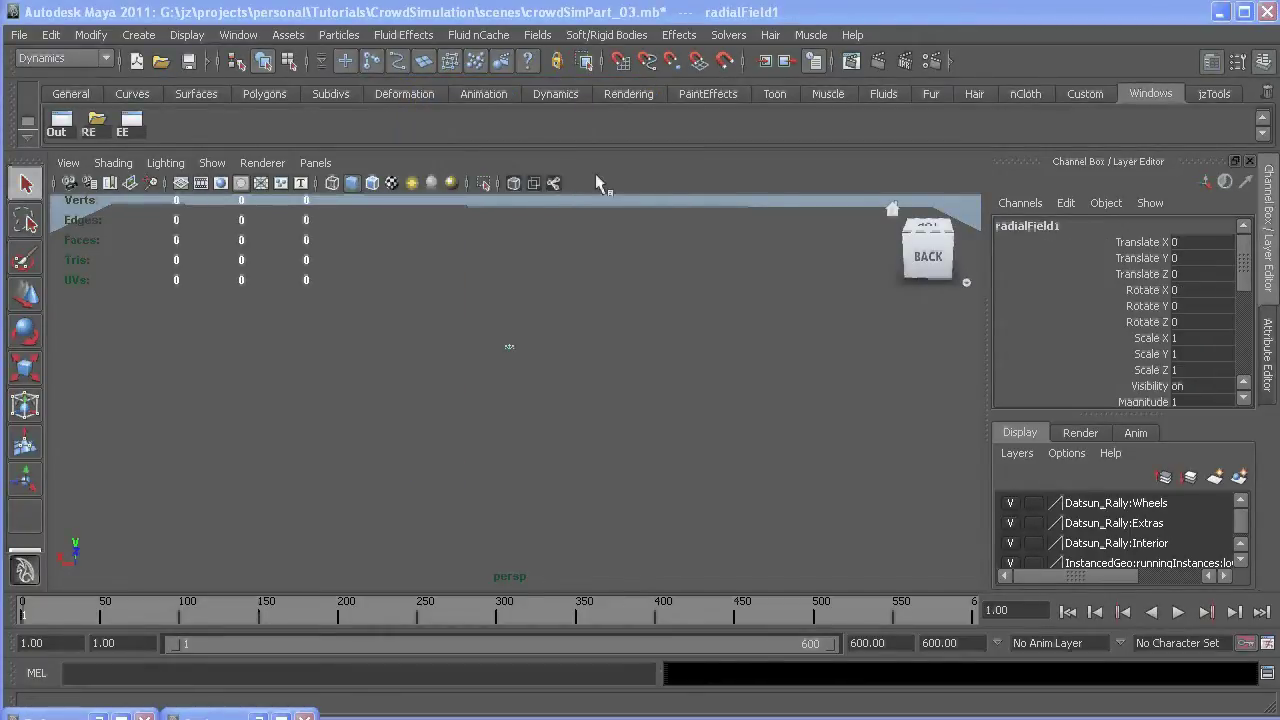
{"action": "key", "text": "space"}
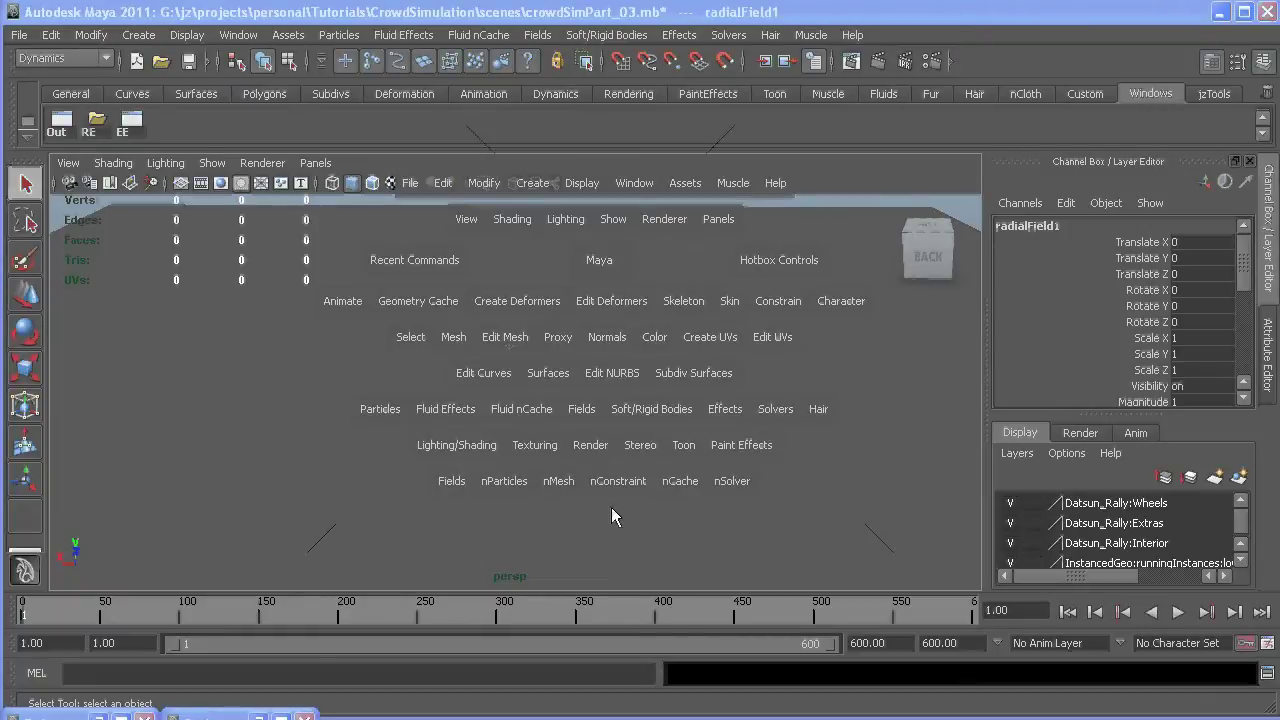
{"action": "left_click_drag", "start_coordinate": [605, 530], "coordinate": [599, 570]}
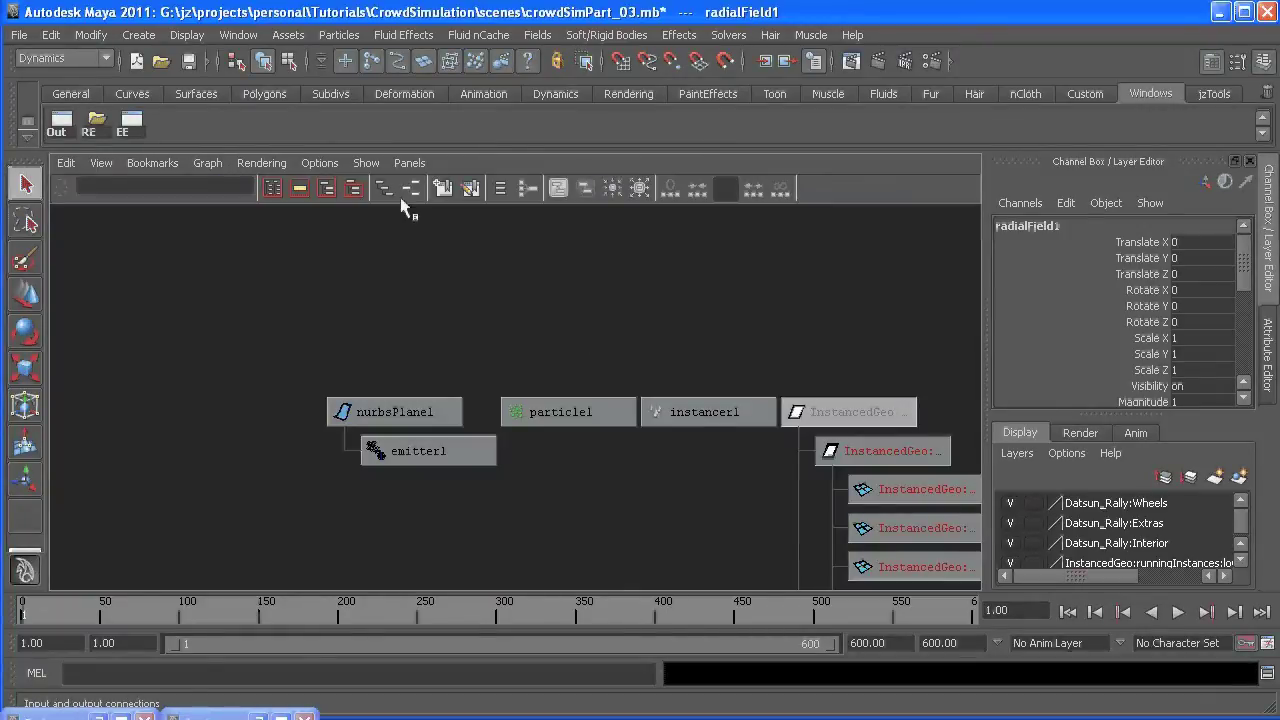
{"action": "left_click", "coordinate": [412, 192]}
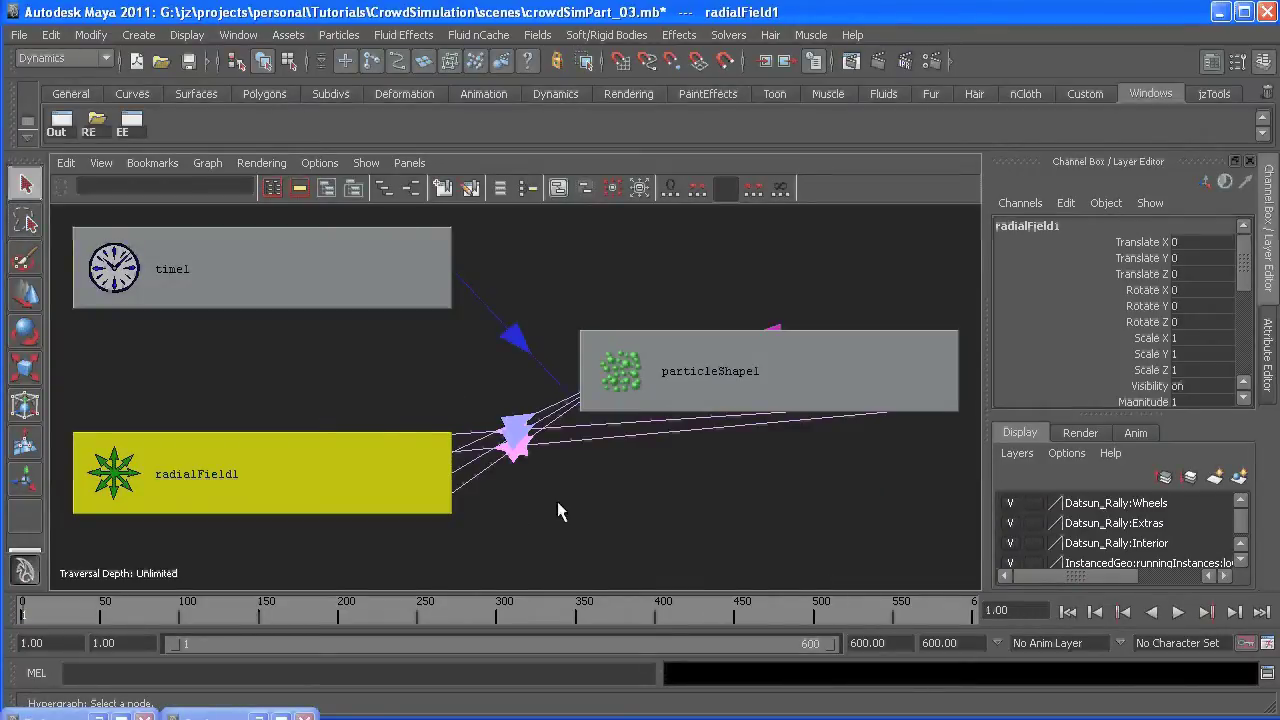
{"action": "left_click", "coordinate": [556, 451]}
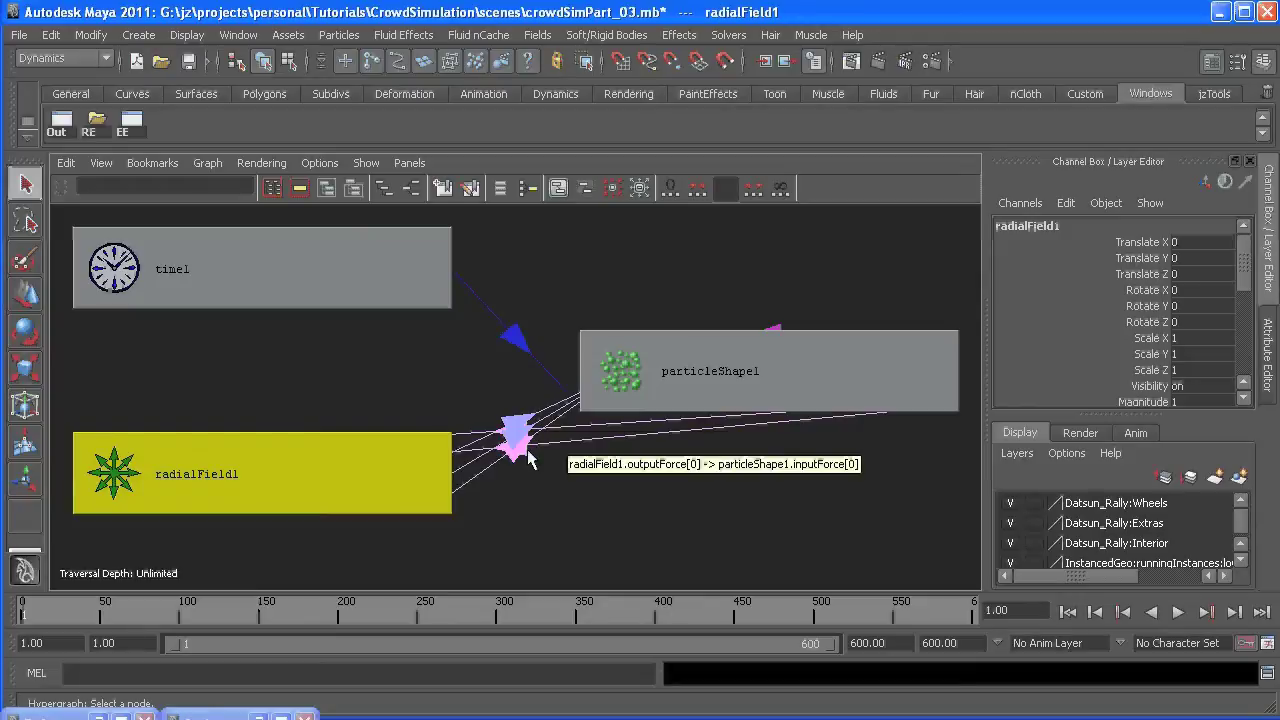
Step: Reopen particleShape1's runtime before dynamics expression and recheck the obstruction_01 assignment against inputForce[0]
{"action": "left_click", "coordinate": [61, 123]}
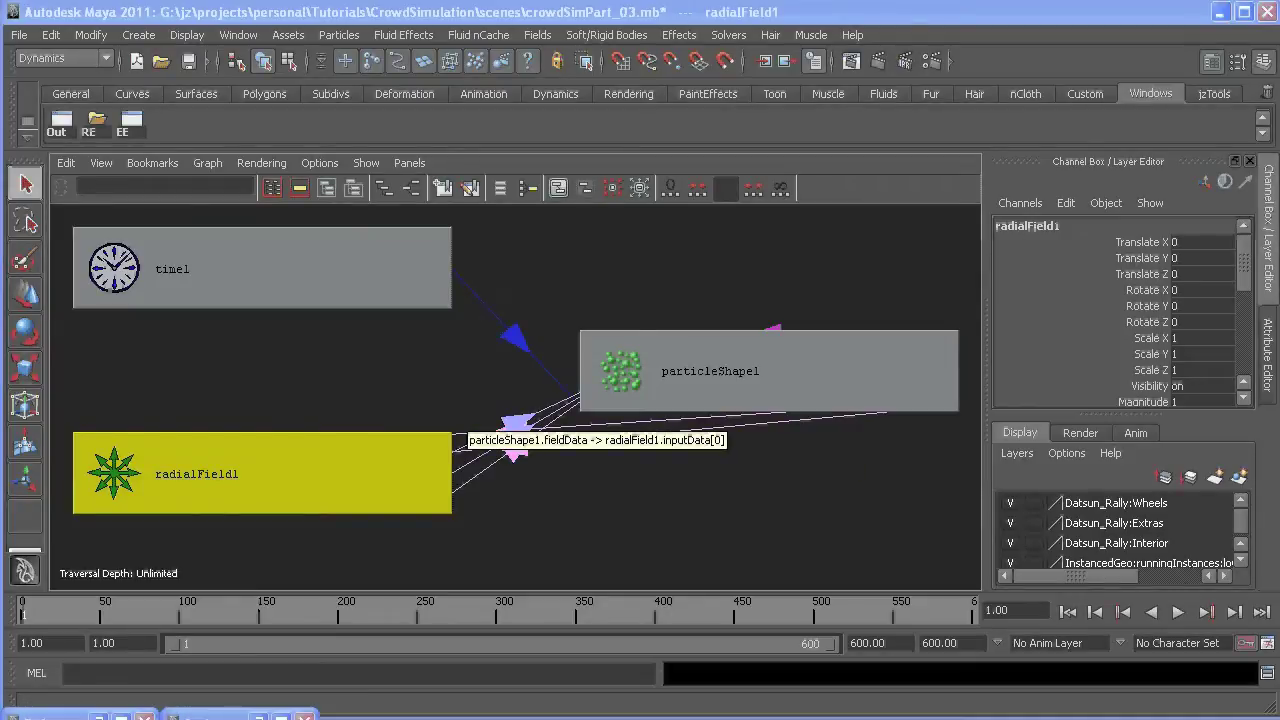
{"action": "left_click", "coordinate": [462, 353]}
{"action": "left_click", "coordinate": [131, 123]}
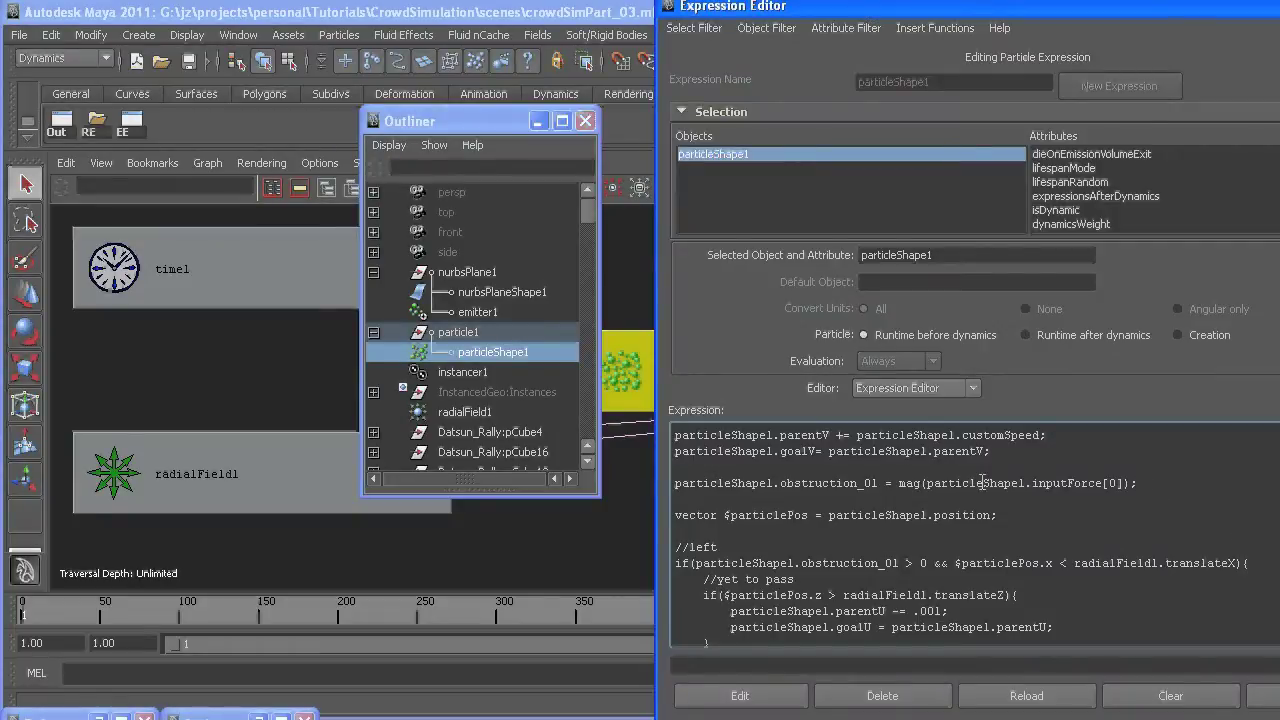
{"action": "scroll", "coordinate": [953, 510], "scroll_direction": "down", "scroll_amount": 1}
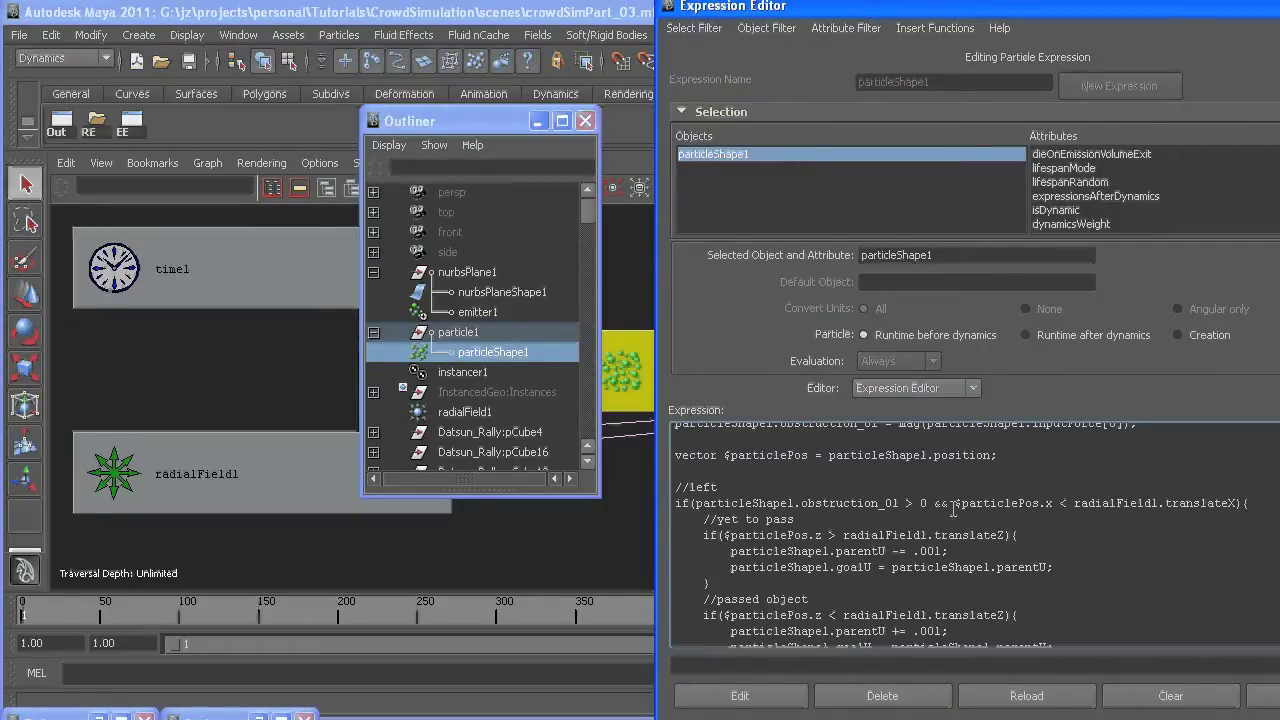
{"action": "scroll", "coordinate": [953, 510], "scroll_direction": "up", "scroll_amount": 1}
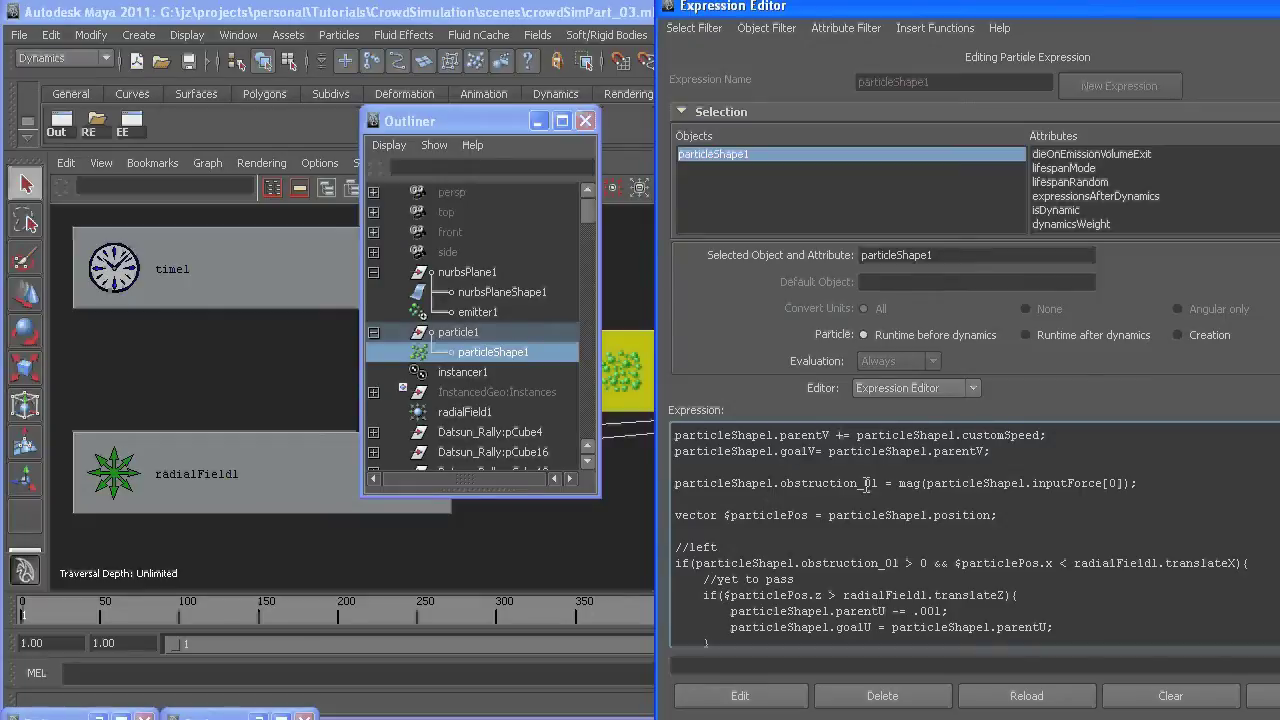
{"action": "left_click_drag", "start_coordinate": [878, 484], "coordinate": [781, 487]}
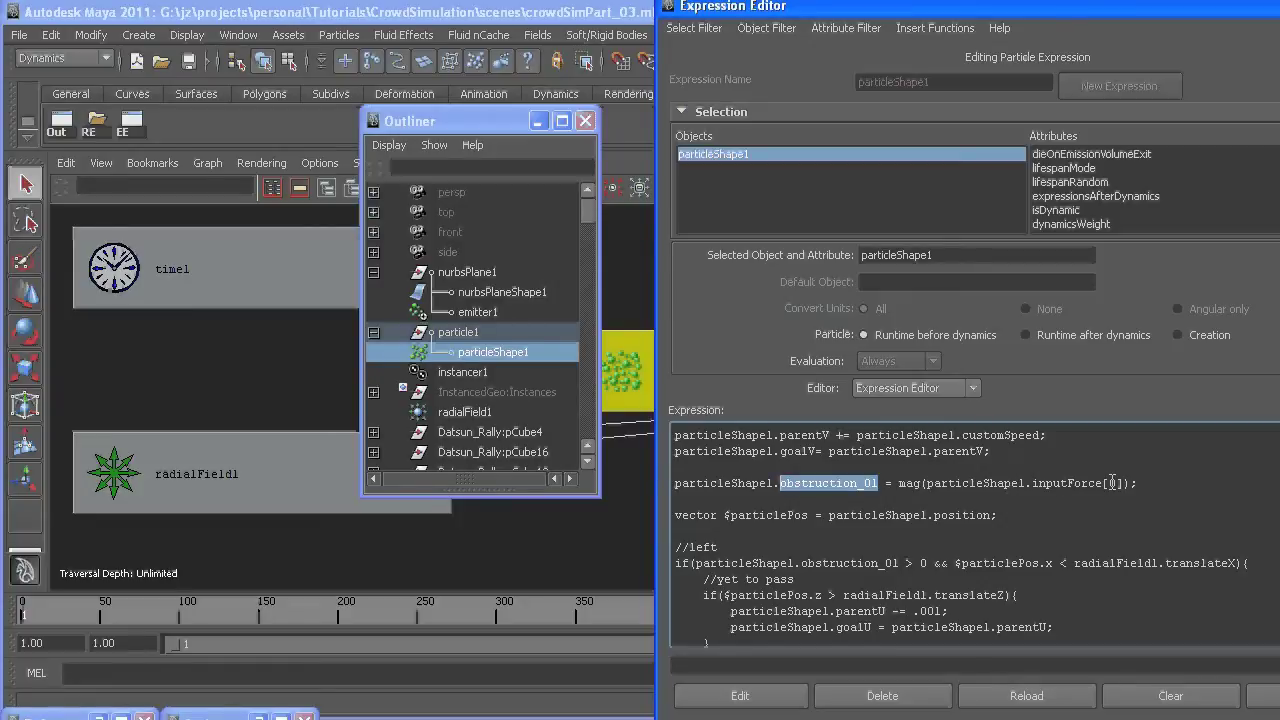
{"action": "left_click_drag", "start_coordinate": [976, 14], "coordinate": [1279, 14]}
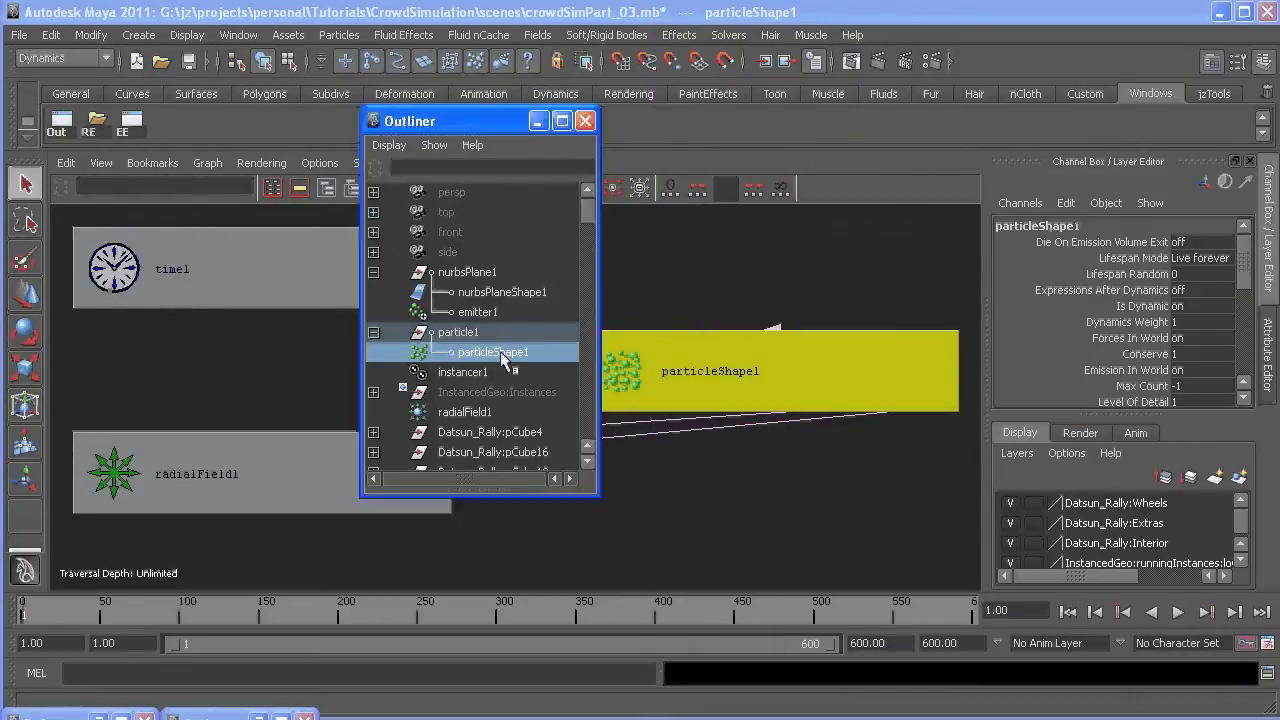
Step: Set particleShape1's Particle Render Type to Numeric and check that its displayed attribute name is obstruction_01
{"action": "scroll", "coordinate": [1163, 318], "scroll_direction": "down", "scroll_amount": 5}
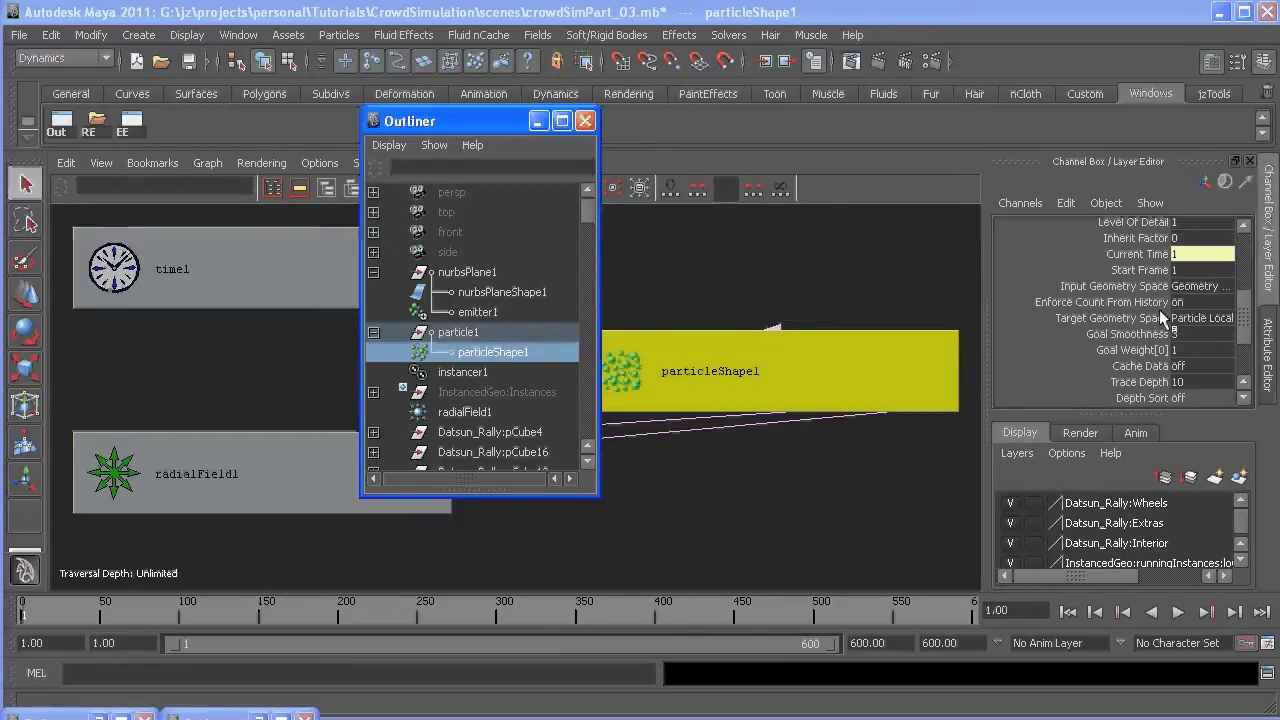
{"action": "left_click", "coordinate": [1186, 369]}
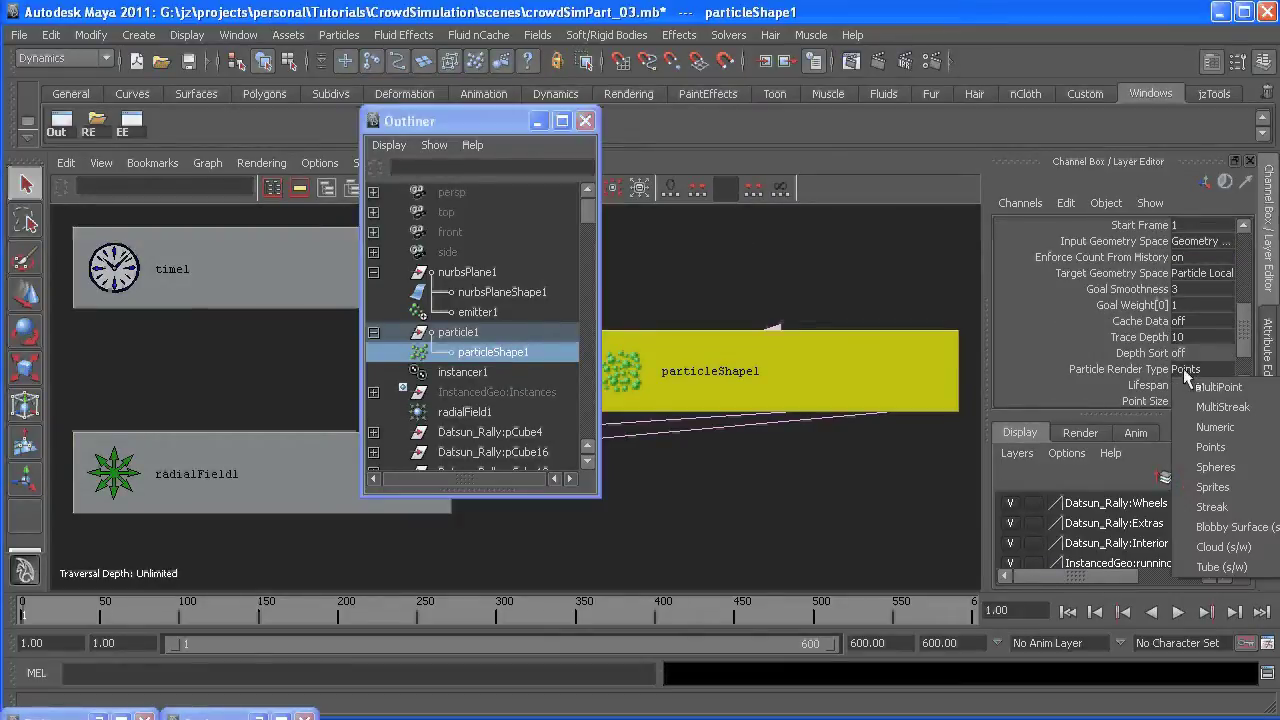
{"action": "left_click", "coordinate": [1215, 427]}
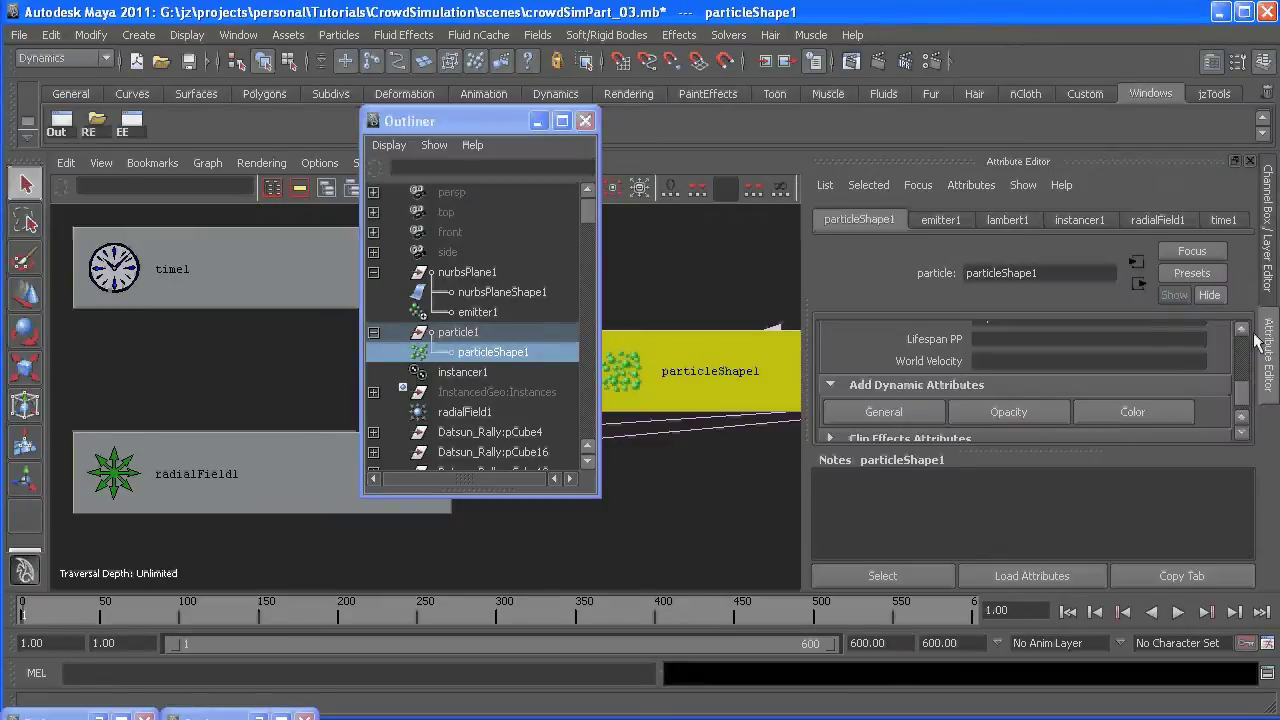
{"action": "scroll", "coordinate": [1011, 360], "scroll_direction": "up", "scroll_amount": 5}
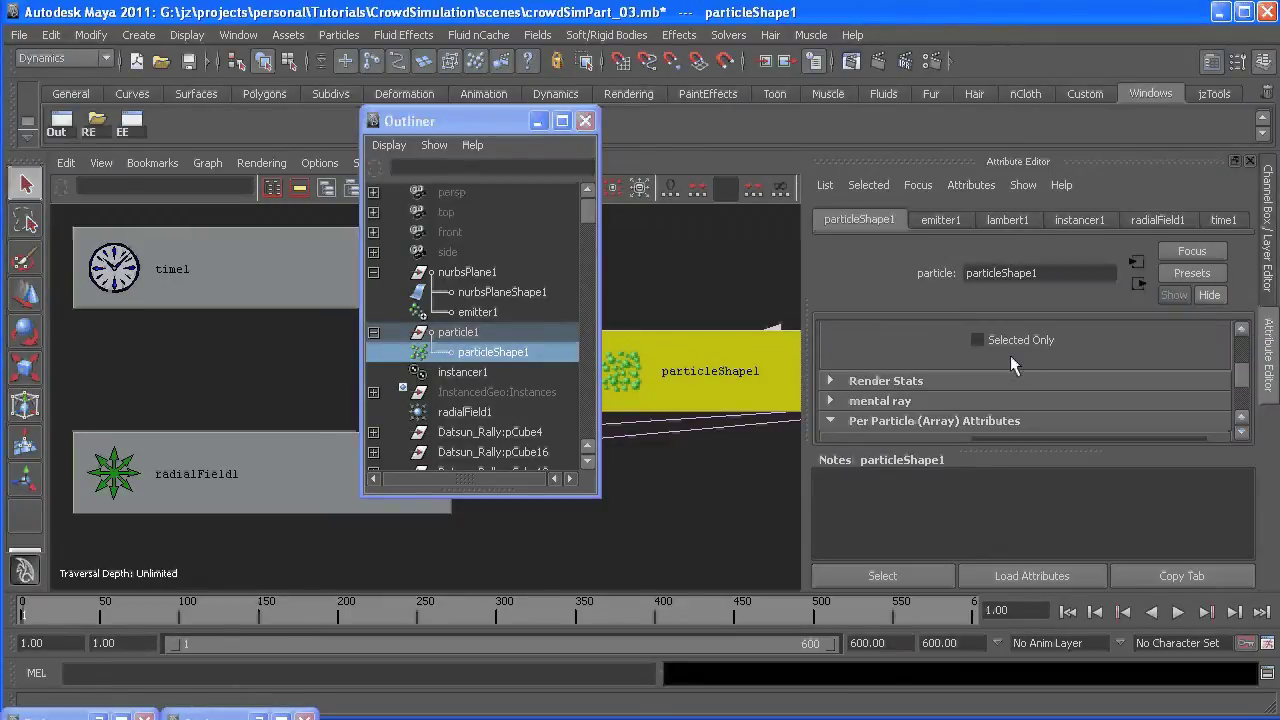
{"action": "scroll", "coordinate": [1010, 355], "scroll_direction": "down", "scroll_amount": 5}
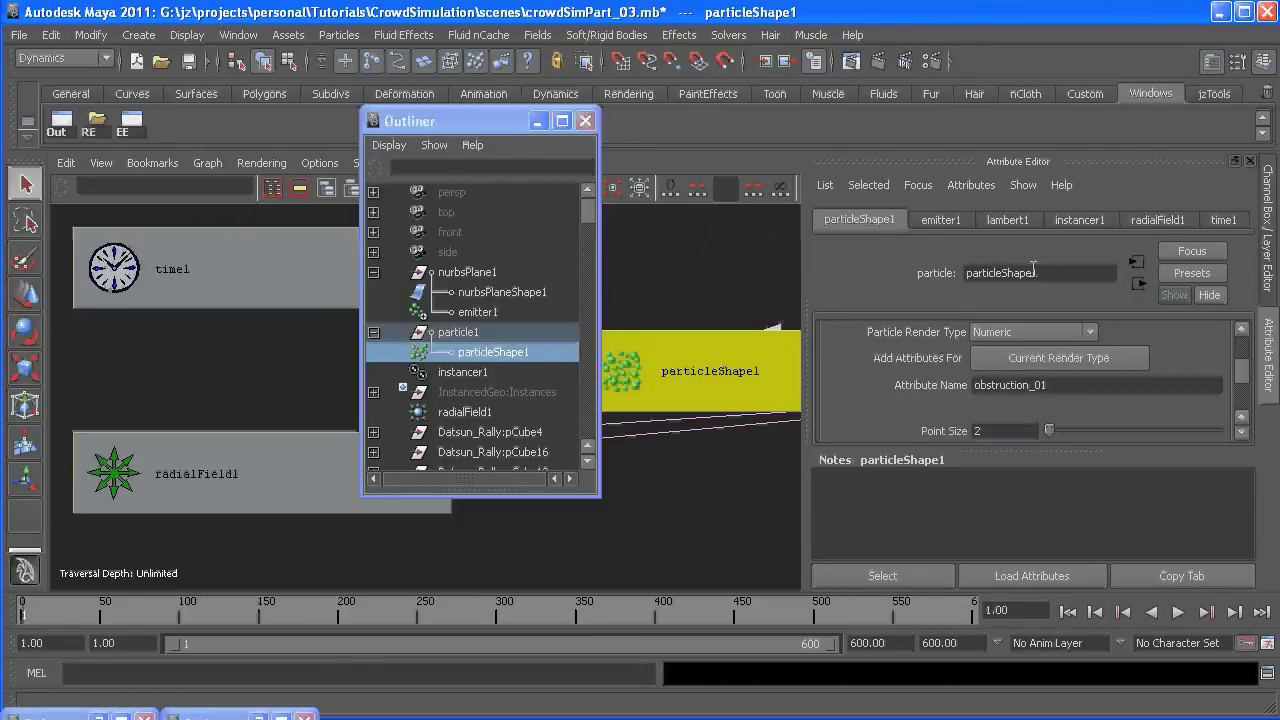
{"action": "left_click", "coordinate": [537, 121]}
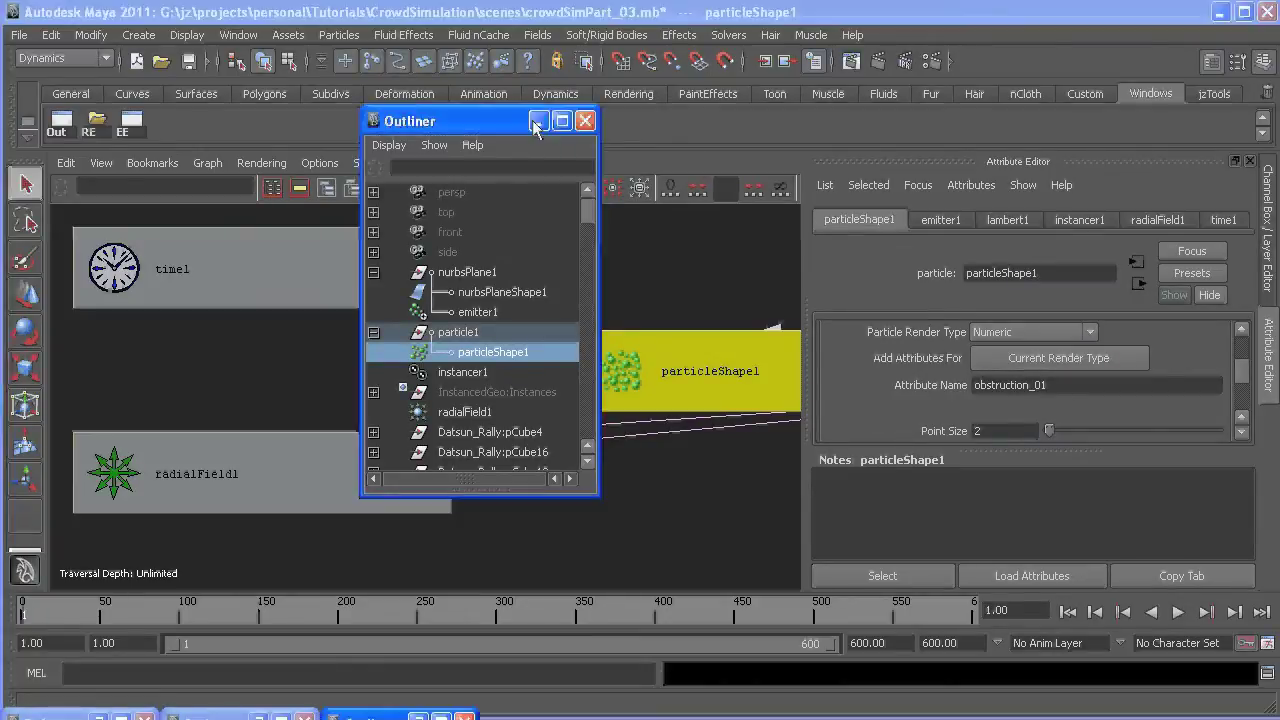
Step: Show the perspective view and play the crowd simulation, stopping at about frame 199 when particles near the origin show obstruction_01 values
{"action": "key", "text": "space"}
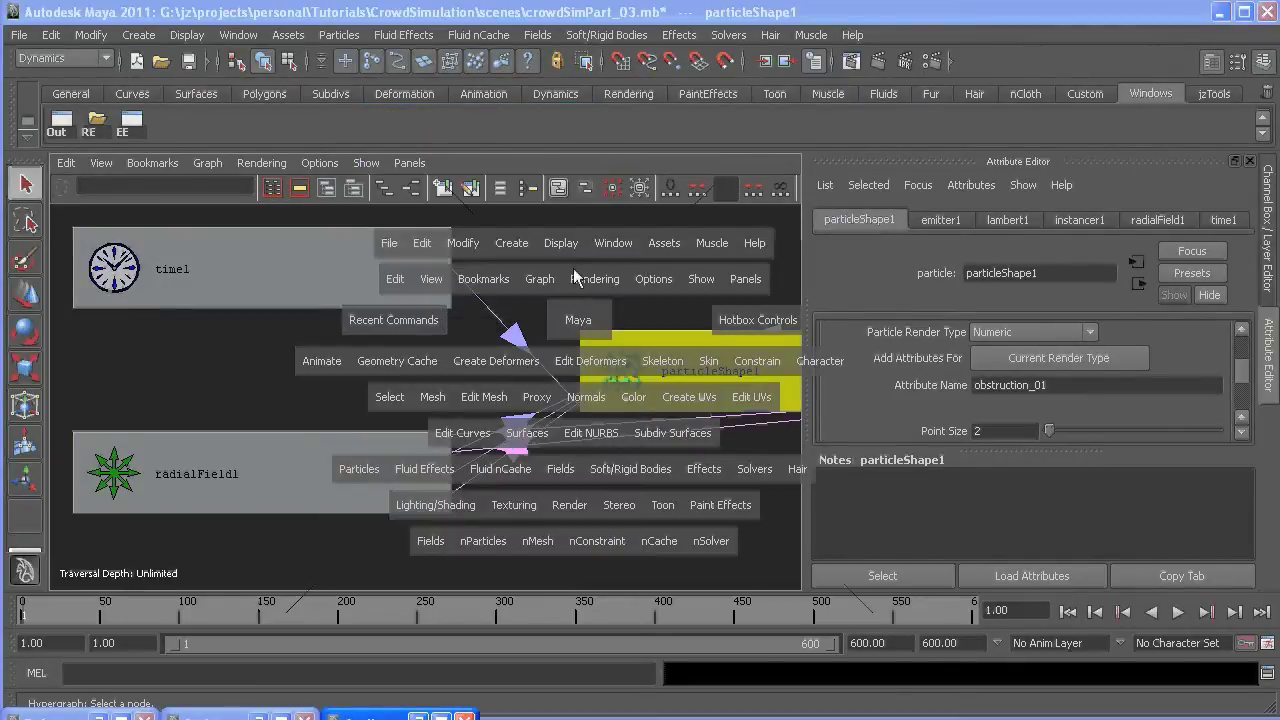
{"action": "left_click_drag", "start_coordinate": [578, 320], "coordinate": [569, 271]}
{"action": "left_click", "coordinate": [1177, 612]}
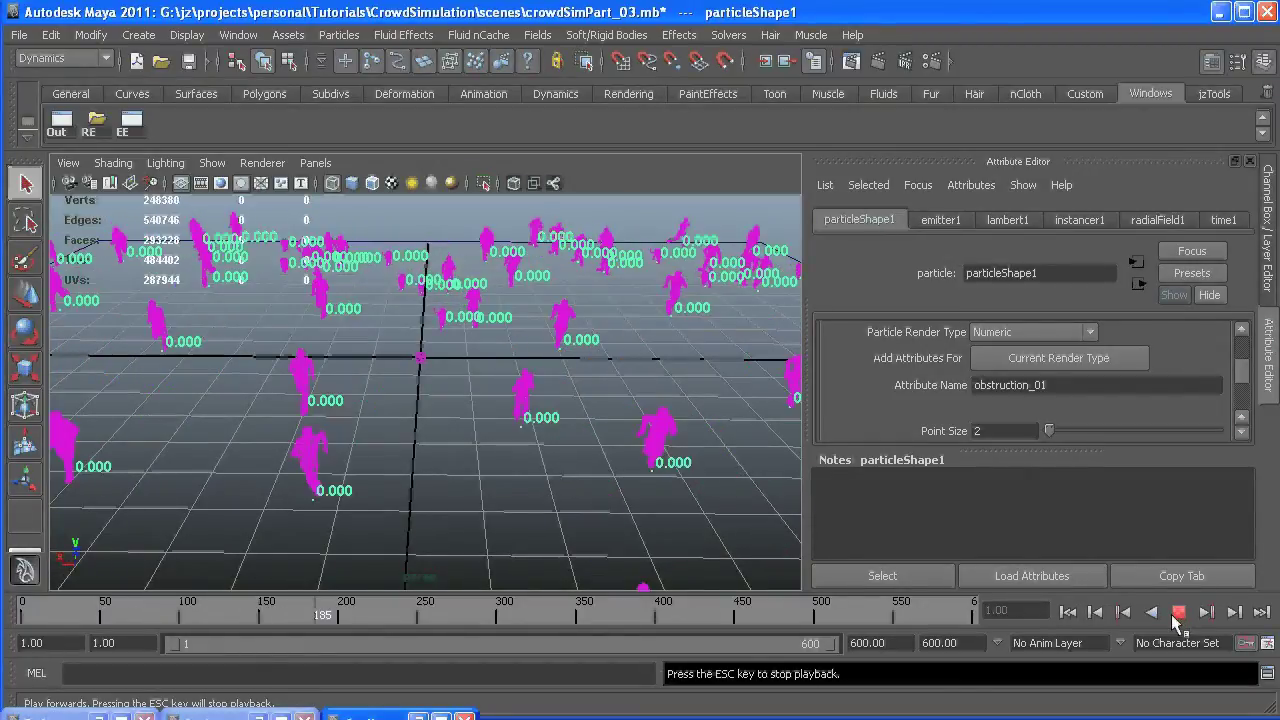
{"action": "left_click", "coordinate": [1177, 613]}
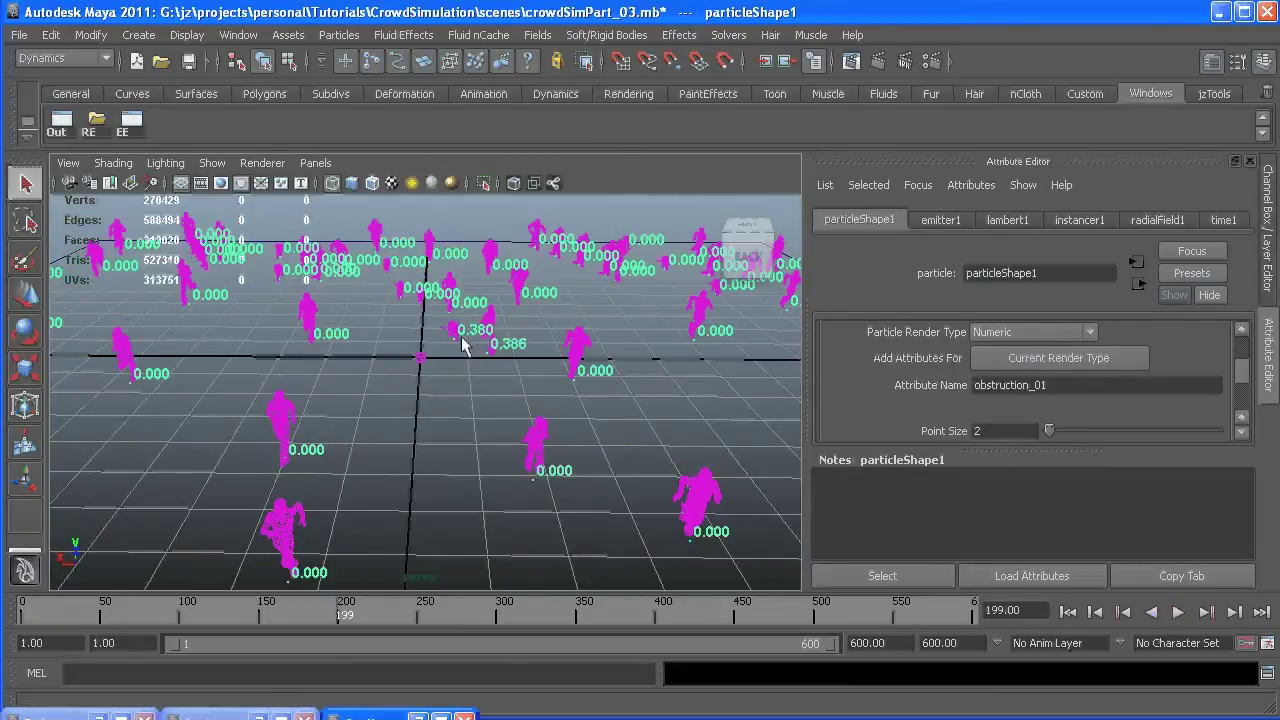
Step: Examine the obstruction_01 values on the particles near the origin from several angles, comparing them with particles farther away
{"action": "right_click_drag", "start_coordinate": [461, 335], "coordinate": [560, 470], "text": "alt"}
{"action": "middle_click_drag", "start_coordinate": [516, 314], "coordinate": [511, 398], "text": "alt"}
{"action": "right_click_drag", "start_coordinate": [511, 398], "coordinate": [425, 434], "text": "alt"}
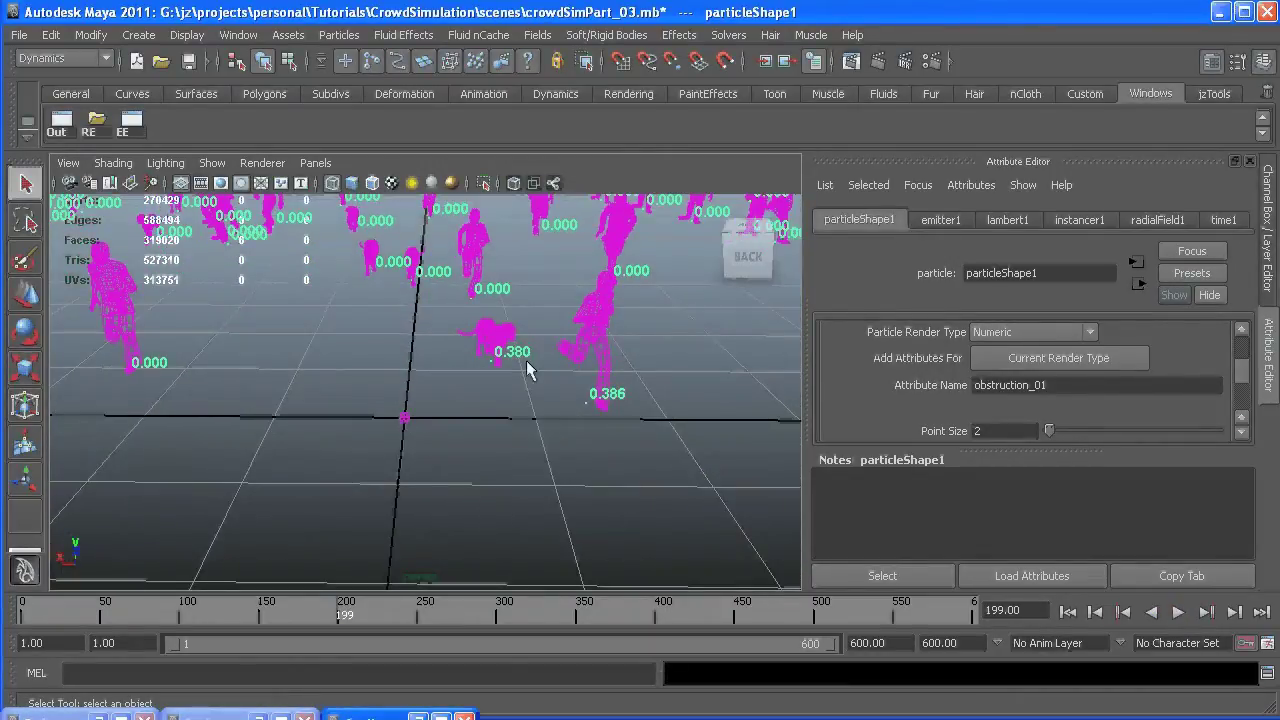
{"action": "right_click_drag", "start_coordinate": [488, 352], "coordinate": [466, 297], "text": "alt"}
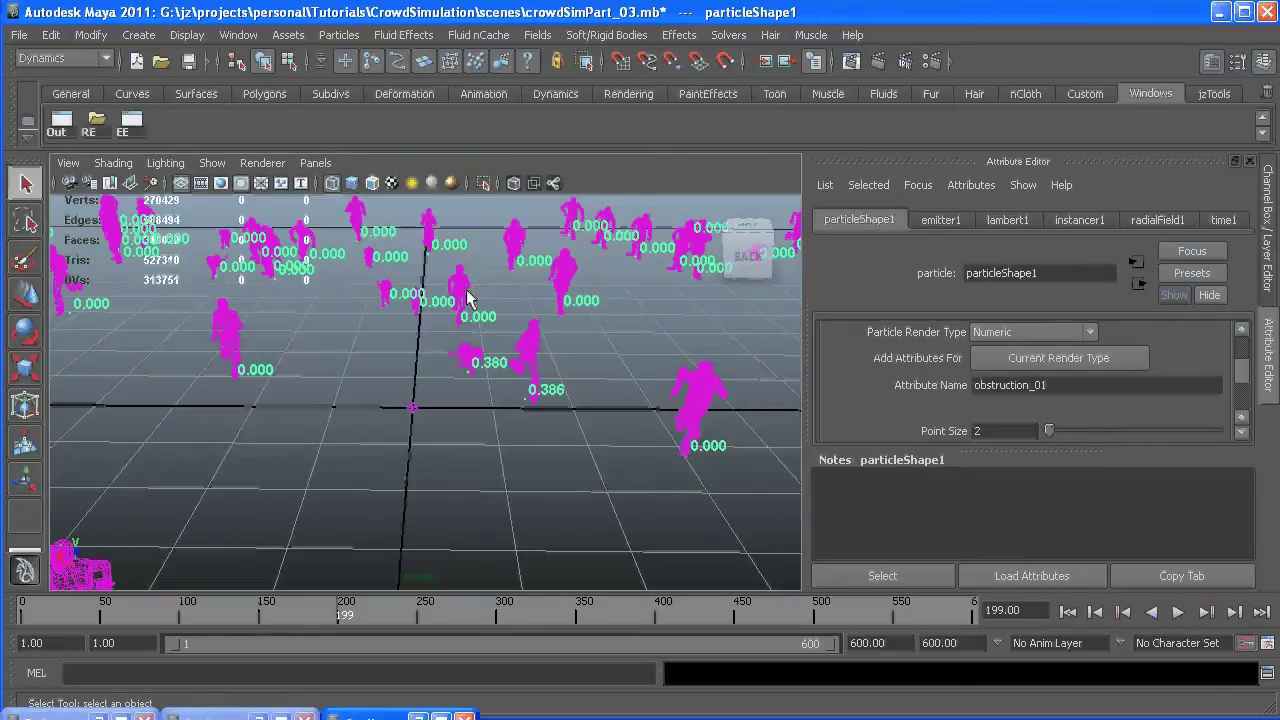
{"action": "left_click_drag", "start_coordinate": [467, 297], "coordinate": [477, 329], "text": "alt"}
{"action": "right_click_drag", "start_coordinate": [477, 329], "coordinate": [460, 346], "text": "alt"}
{"action": "left_click_drag", "start_coordinate": [460, 346], "coordinate": [494, 449], "text": "alt"}
{"action": "middle_click_drag", "start_coordinate": [494, 449], "coordinate": [484, 322], "text": "alt"}
{"action": "left_click_drag", "start_coordinate": [484, 322], "coordinate": [514, 343], "text": "alt"}
{"action": "right_click_drag", "start_coordinate": [514, 343], "coordinate": [565, 362], "text": "alt"}
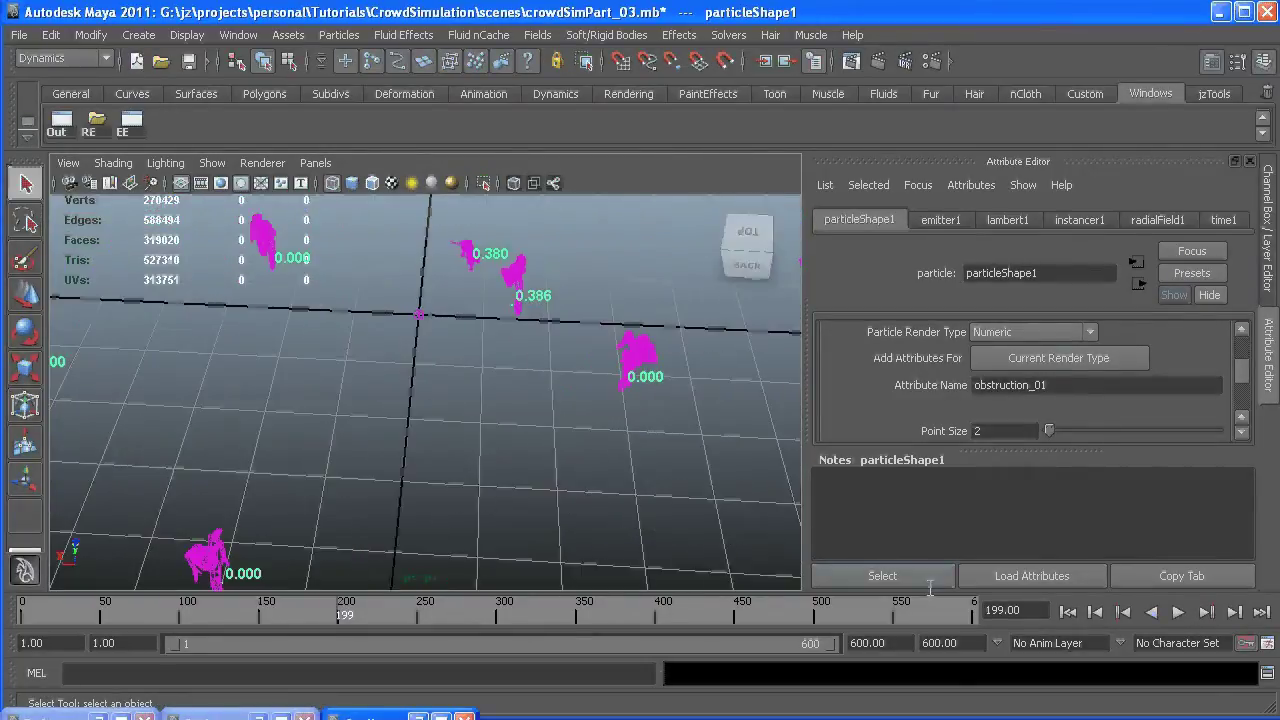
Step: Resume playback to about frame 312 and inspect the obstruction_01 values of the particles passing the origin in shaded display
{"action": "left_click", "coordinate": [1176, 612]}
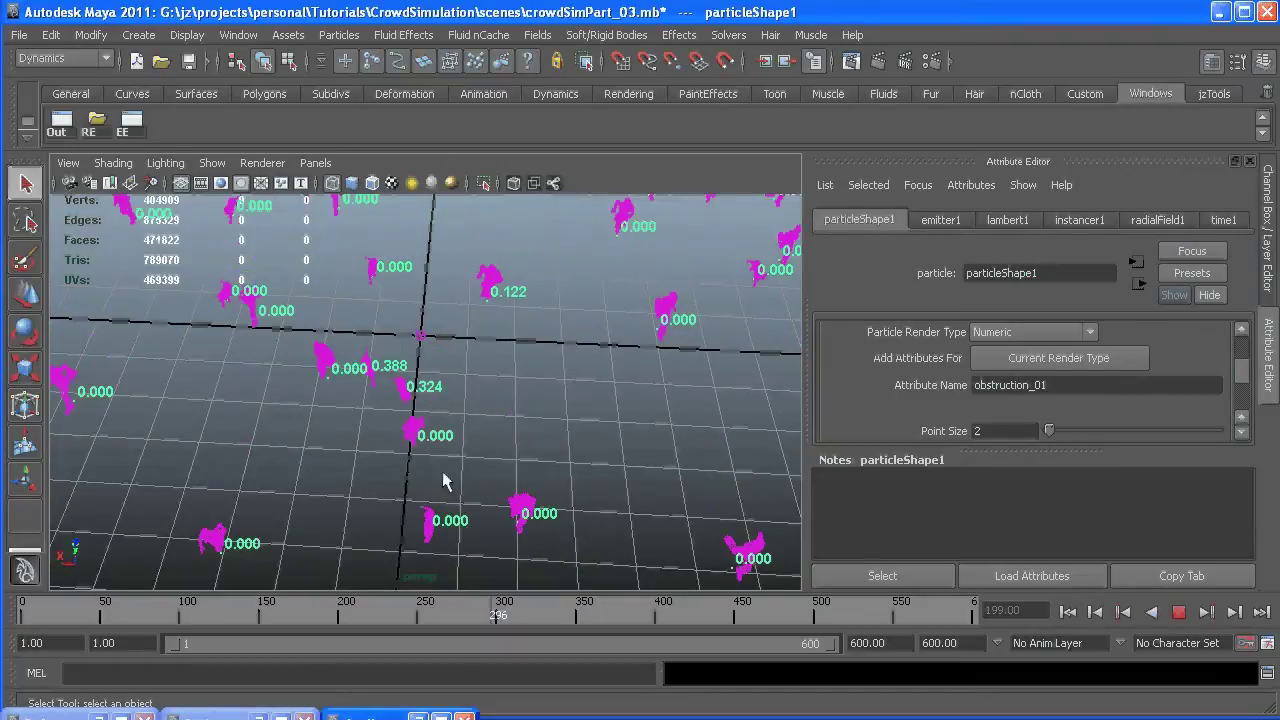
{"action": "left_click", "coordinate": [1179, 614]}
{"action": "scroll", "coordinate": [424, 424], "scroll_direction": "down", "scroll_amount": 3}
{"action": "left_click_drag", "start_coordinate": [405, 390], "coordinate": [475, 352], "text": "alt"}
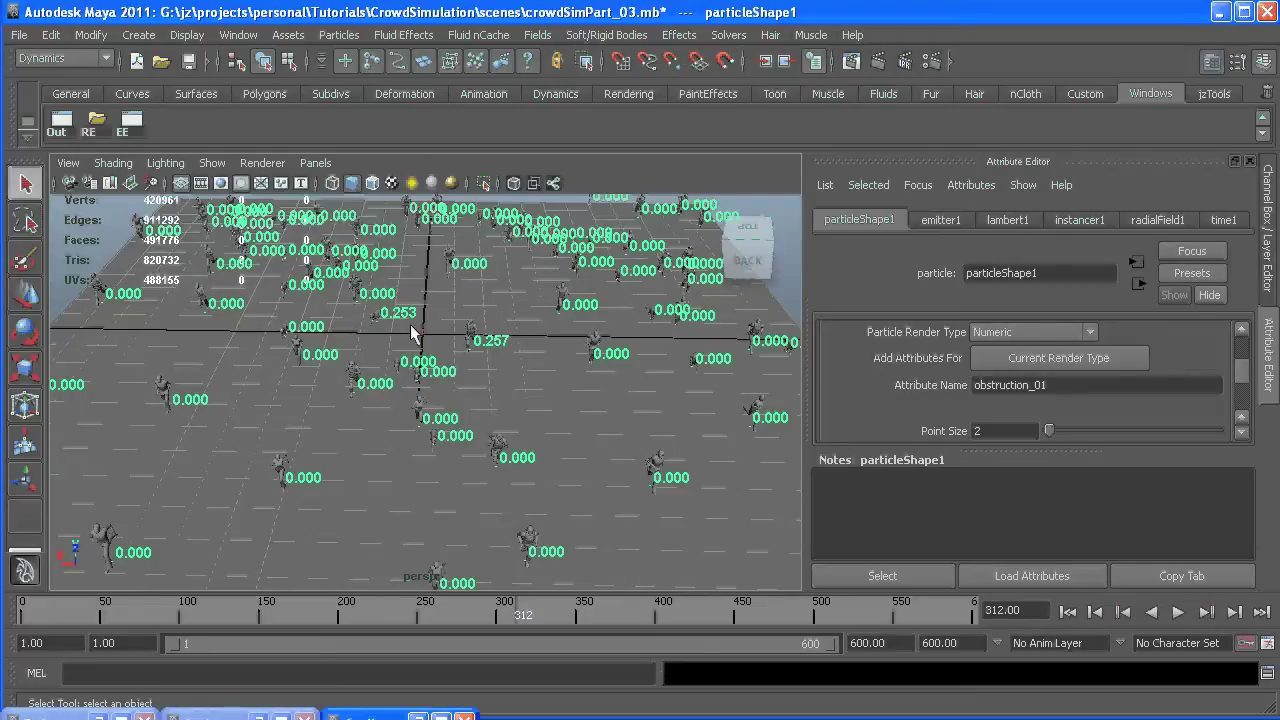
{"action": "left_click_drag", "start_coordinate": [414, 508], "coordinate": [557, 430], "text": "alt"}
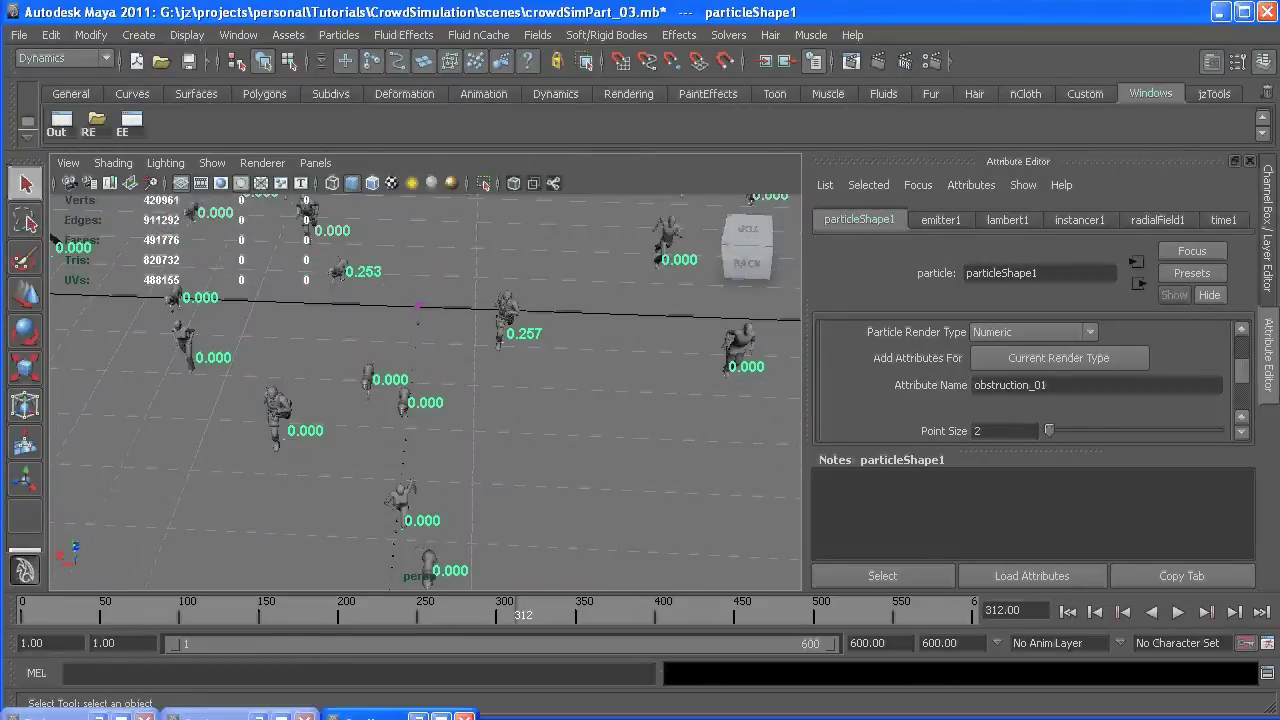
Step: Bring back particleShape1's expression and examine the line storing the particle position in $particlePos, down to the //left block
{"action": "left_click_drag", "start_coordinate": [1279, 90], "coordinate": [758, 62]}
{"action": "scroll", "coordinate": [772, 555], "scroll_direction": "down", "scroll_amount": 1}
{"action": "scroll", "coordinate": [824, 530], "scroll_direction": "up", "scroll_amount": 2}
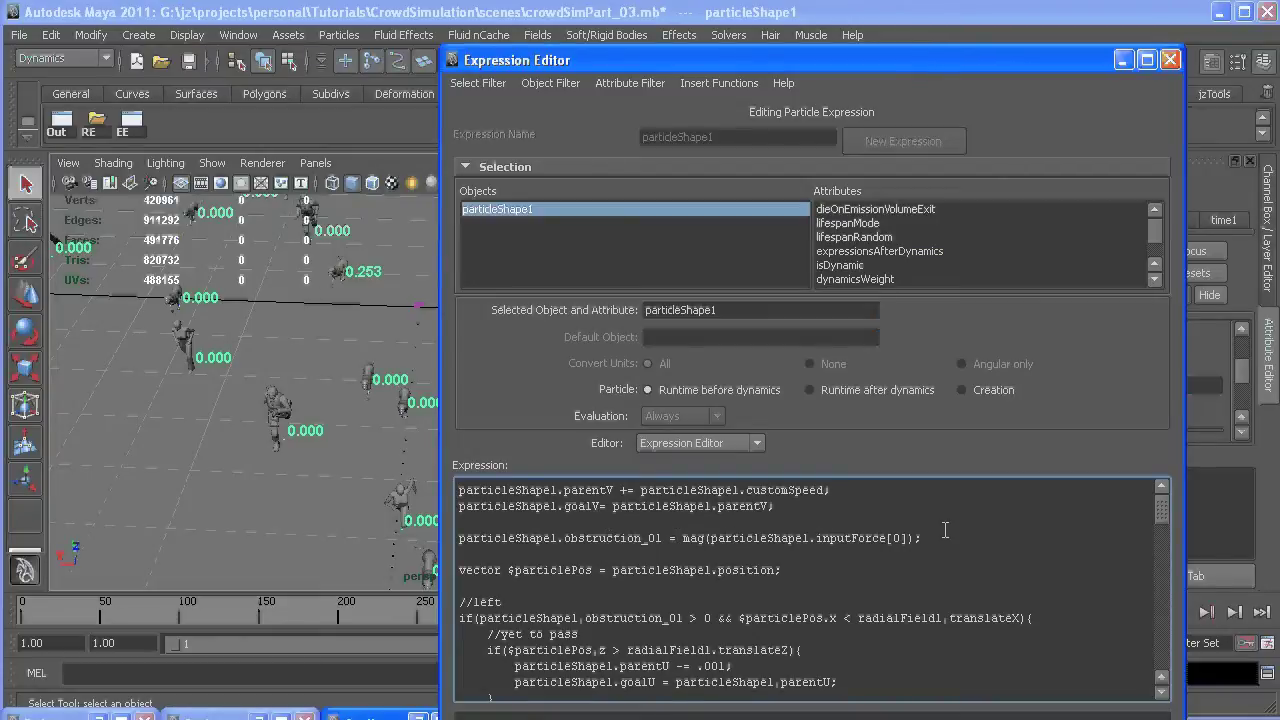
{"action": "left_click_drag", "start_coordinate": [946, 529], "coordinate": [558, 538]}
{"action": "left_click", "coordinate": [561, 566]}
{"action": "left_click_drag", "start_coordinate": [781, 570], "coordinate": [446, 570]}
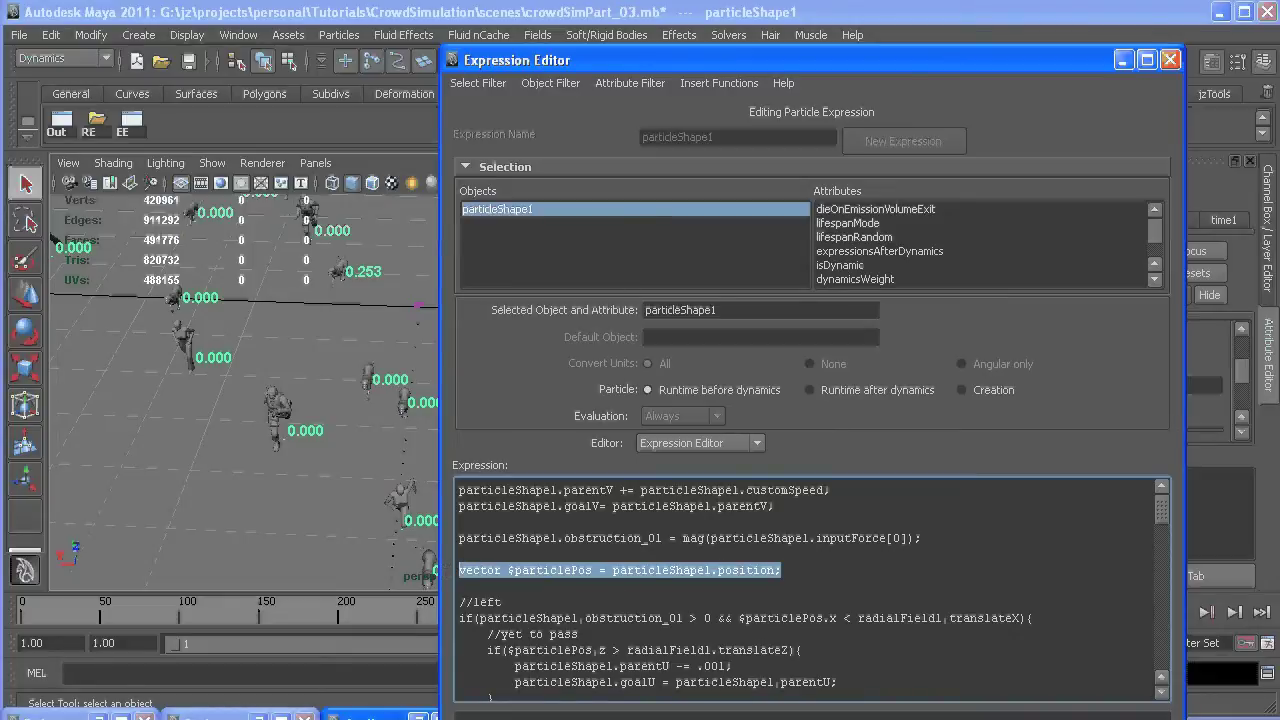
{"action": "left_click", "coordinate": [738, 570]}
{"action": "scroll", "coordinate": [788, 568], "scroll_direction": "down", "scroll_amount": 2}
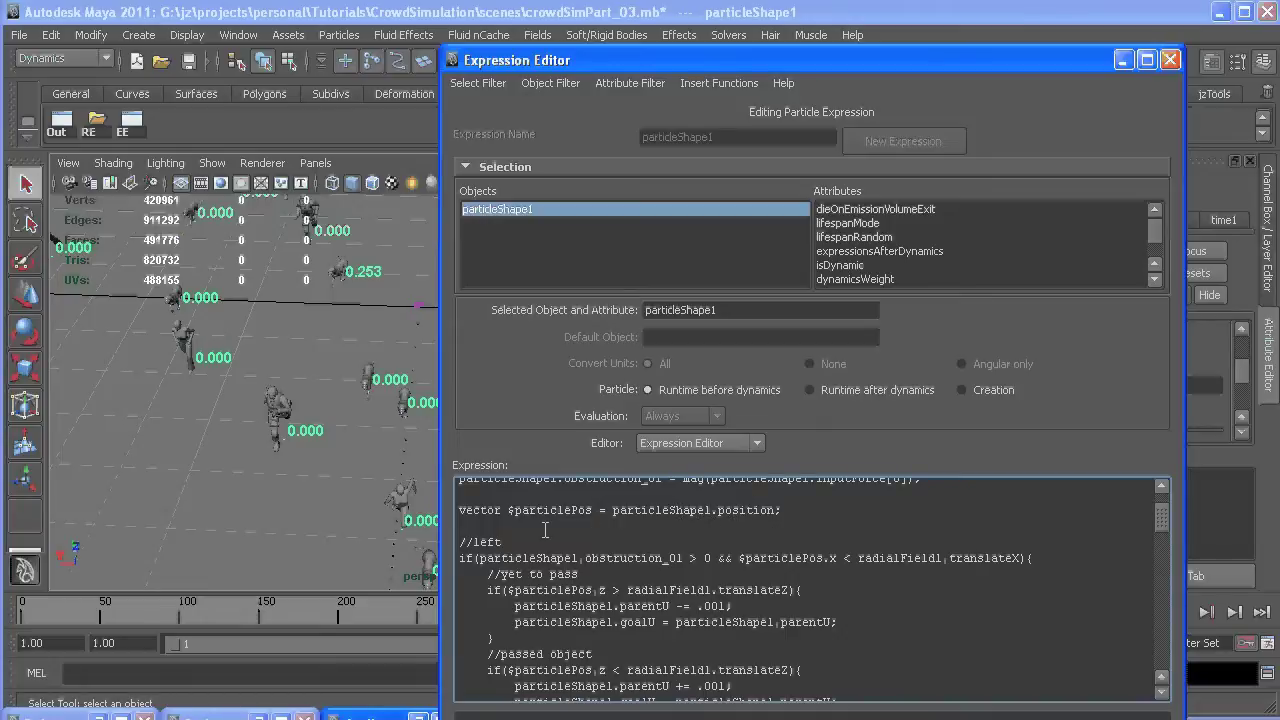
Step: Set particleShape1's Particle Render Type to Points and move the Expression Editor clear of the perspective view
{"action": "left_click_drag", "start_coordinate": [793, 61], "coordinate": [1068, 55]}
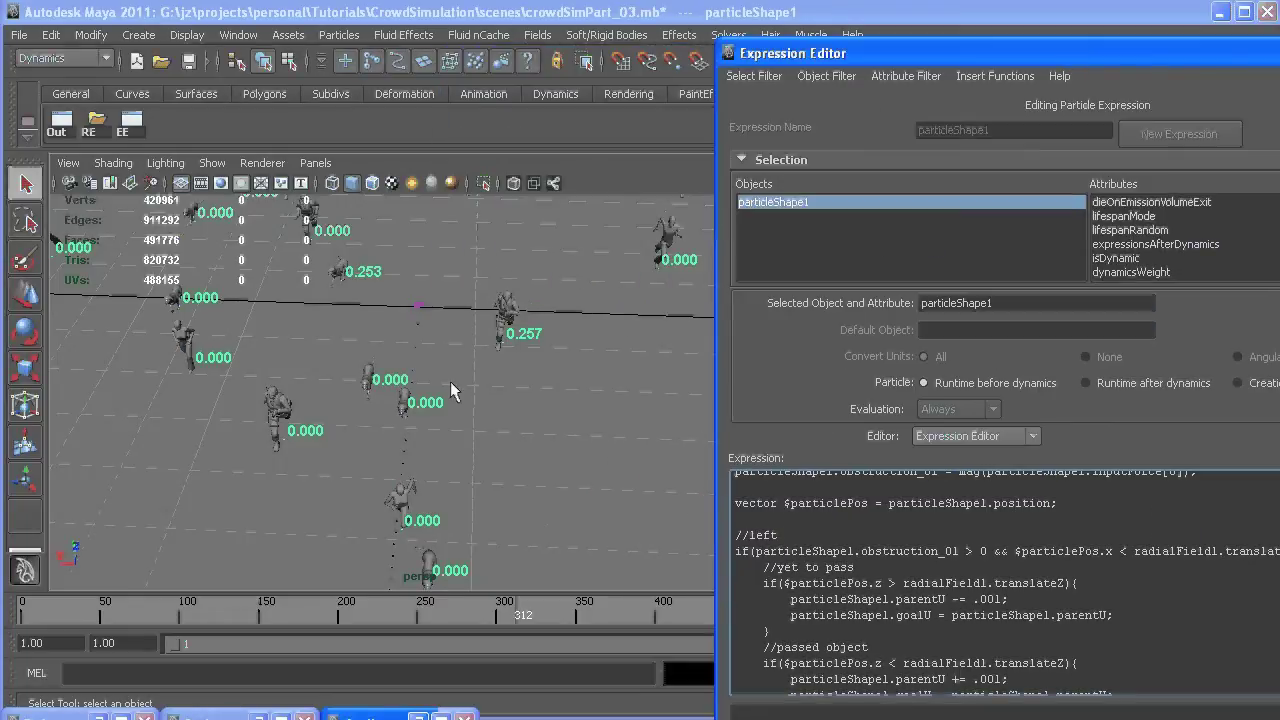
{"action": "left_click_drag", "start_coordinate": [451, 389], "coordinate": [125, 311], "text": "alt"}
{"action": "left_click_drag", "start_coordinate": [1064, 53], "coordinate": [316, 80]}
{"action": "left_click", "coordinate": [1014, 336]}
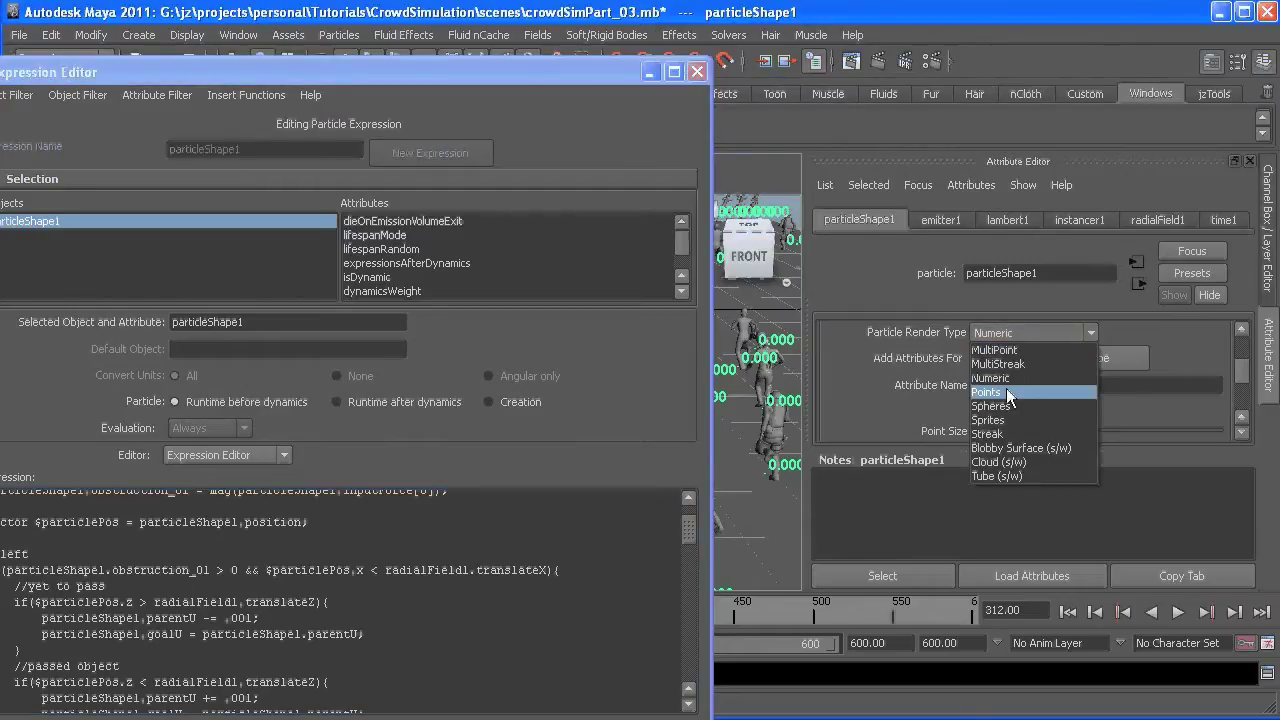
{"action": "left_click", "coordinate": [990, 392]}
{"action": "left_click_drag", "start_coordinate": [564, 72], "coordinate": [678, 92]}
{"action": "left_click_drag", "start_coordinate": [805, 114], "coordinate": [1186, 112]}
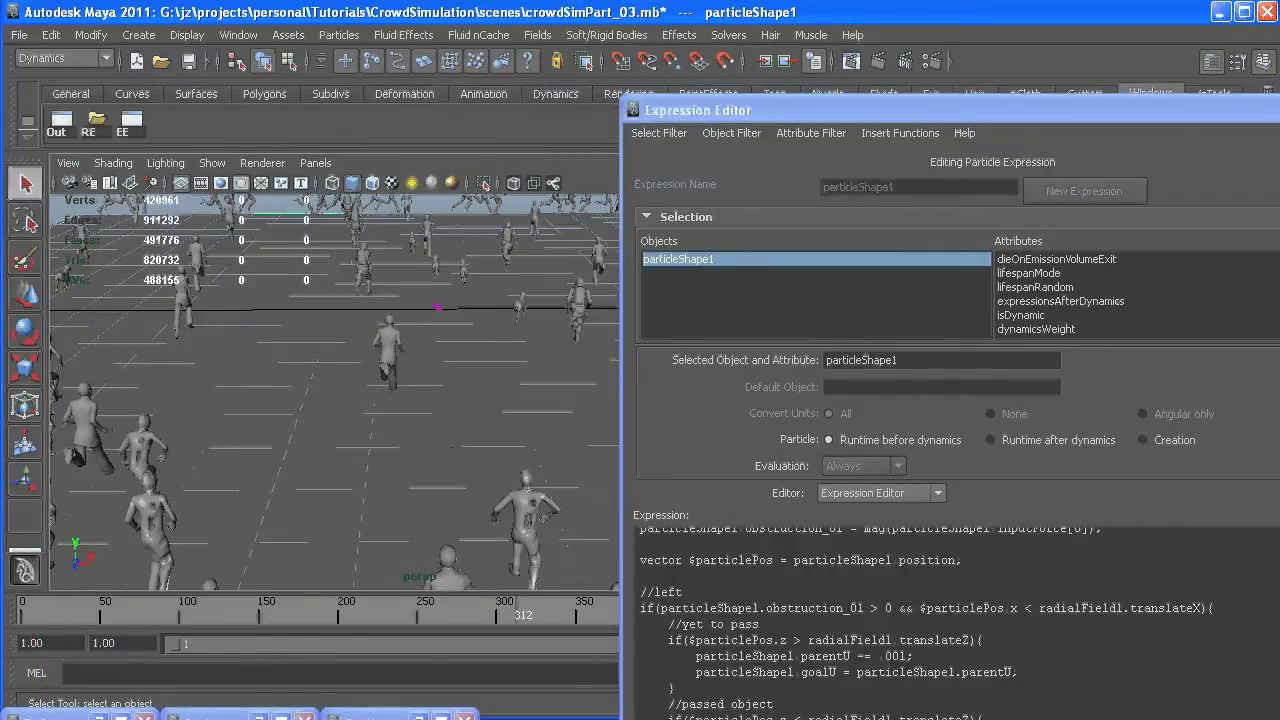
Step: Select the whole Datsun_Rally car at the origin and scale it uniformly to about 0.008 to suit the crowd
{"action": "right_click_drag", "start_coordinate": [399, 368], "coordinate": [345, 315], "text": "alt"}
{"action": "right_click_drag", "start_coordinate": [424, 343], "coordinate": [327, 335], "text": "alt"}
{"action": "left_click_drag", "start_coordinate": [327, 335], "coordinate": [442, 303], "text": "alt"}
{"action": "right_click_drag", "start_coordinate": [445, 310], "coordinate": [412, 310], "text": "alt"}
{"action": "left_click", "coordinate": [412, 310]}
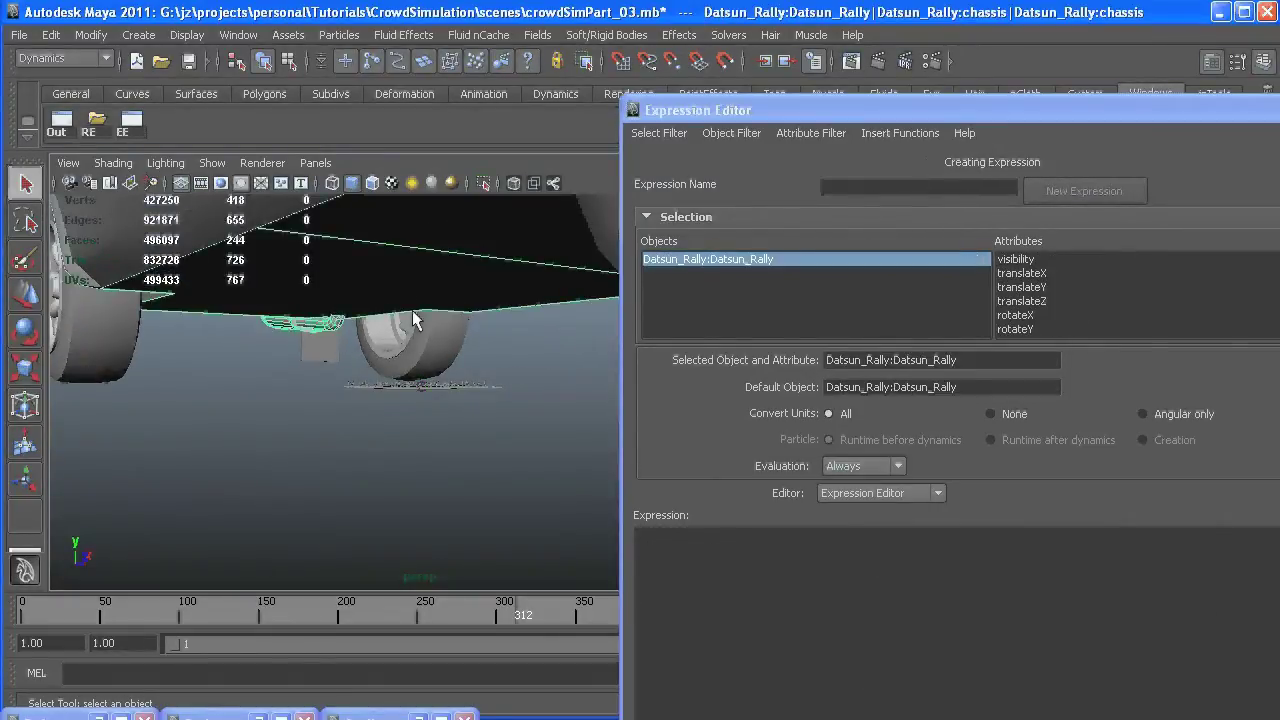
{"action": "key", "text": "Up"}
{"action": "key", "text": "r"}
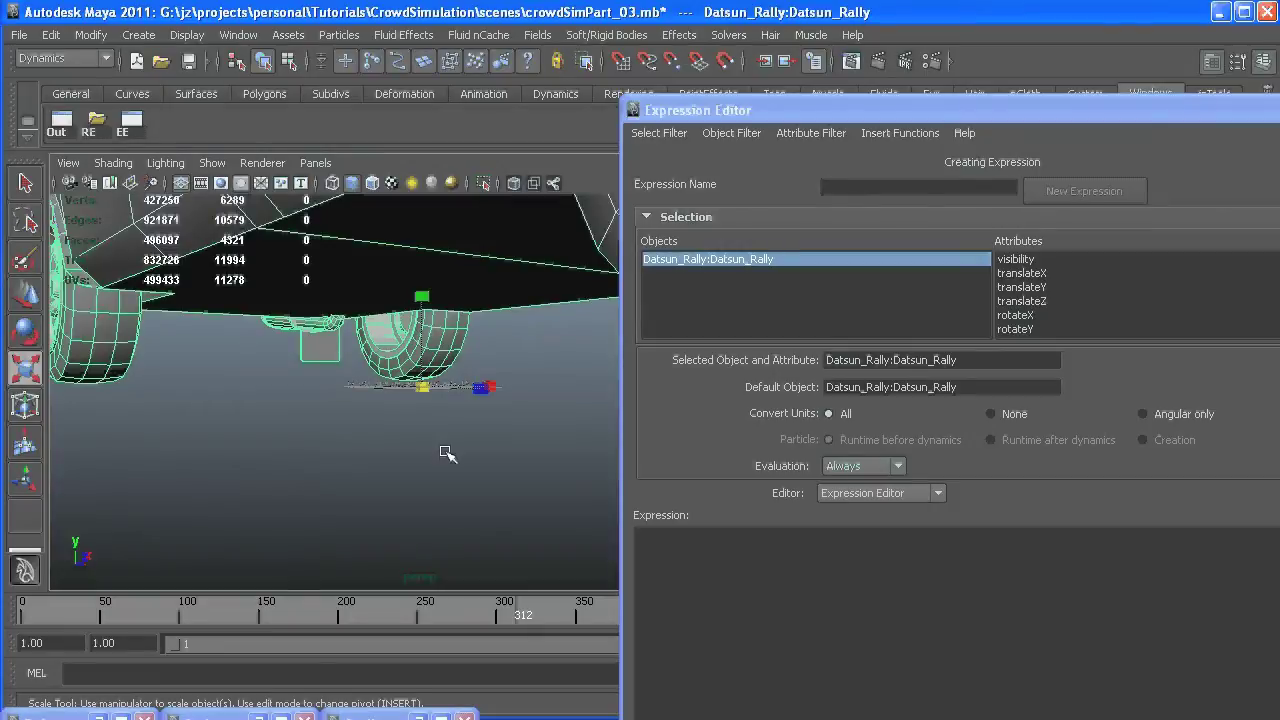
{"action": "middle_click_drag", "start_coordinate": [447, 454], "coordinate": [294, 455]}
{"action": "middle_click_drag", "start_coordinate": [384, 470], "coordinate": [312, 416]}
{"action": "key", "text": "z"}
{"action": "key", "text": "z"}
{"action": "key", "text": "z"}
{"action": "key", "text": "z"}
{"action": "key", "text": "z"}
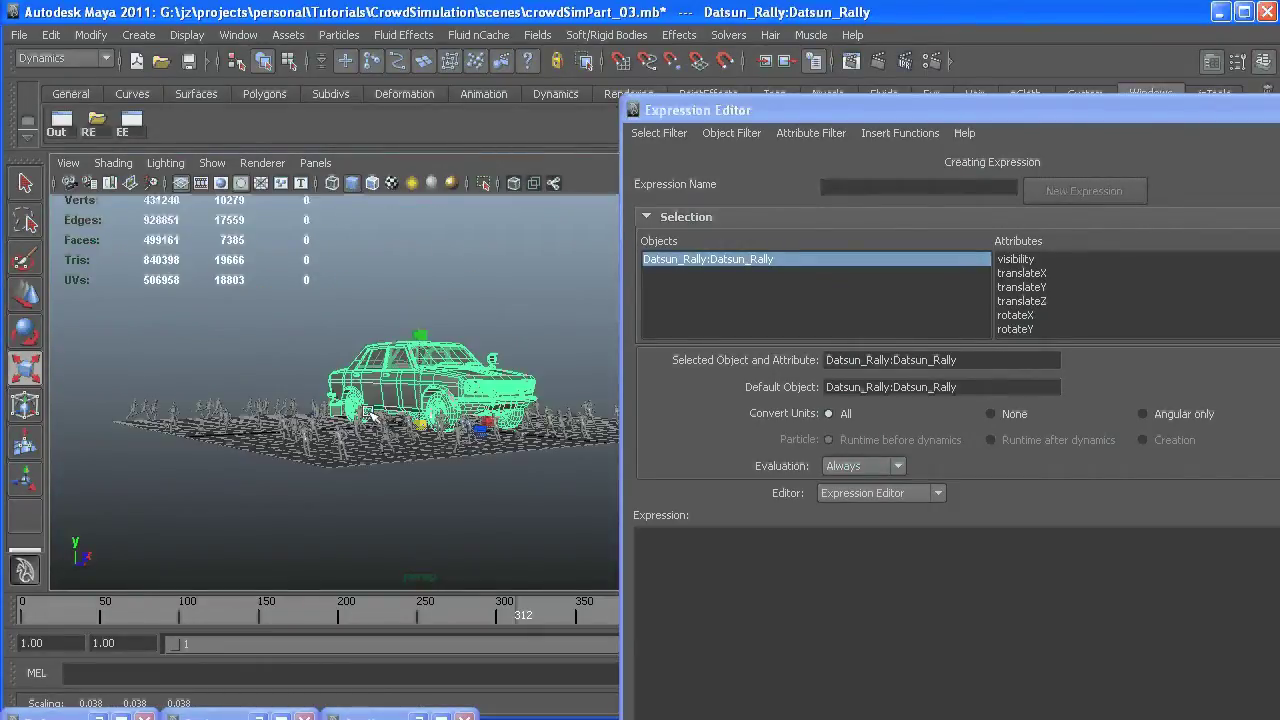
{"action": "middle_click_drag", "start_coordinate": [245, 459], "coordinate": [172, 444]}
{"action": "left_click_drag", "start_coordinate": [172, 444], "coordinate": [476, 477], "text": "alt"}
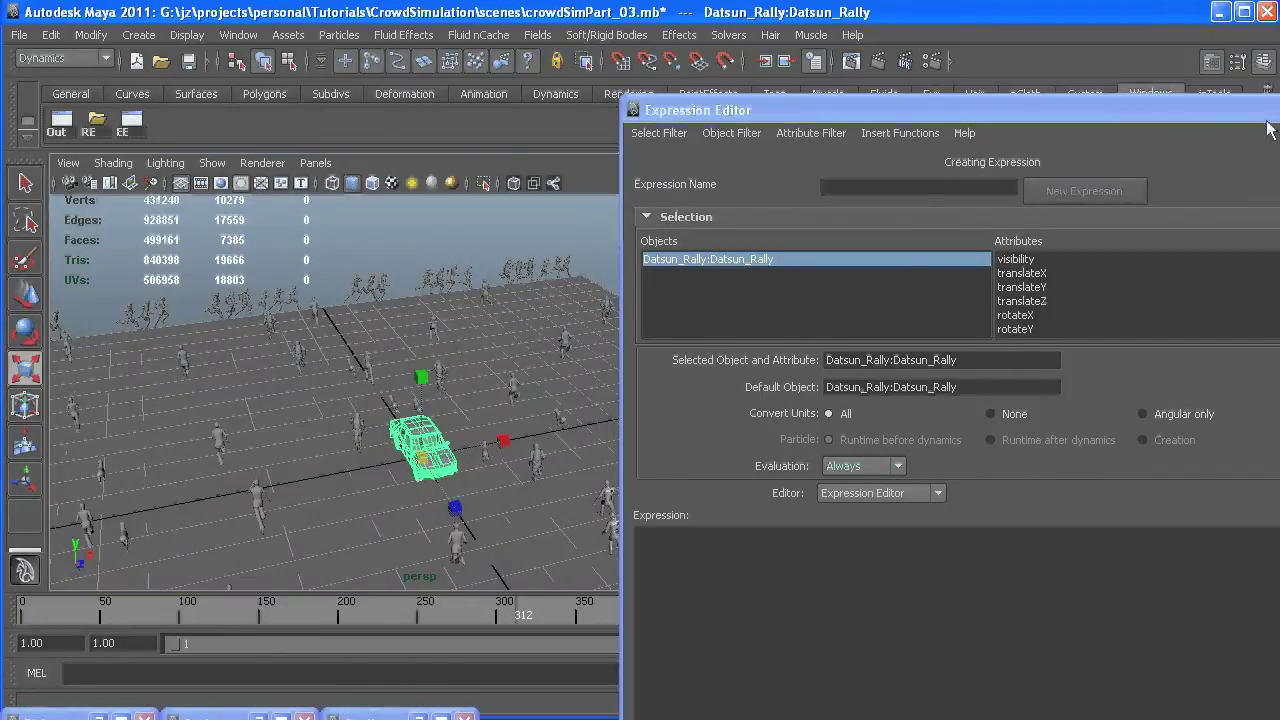
Step: Replay the simulation from frame 1 and stop at about frame 207 to see how the runners avoid the car
{"action": "left_click_drag", "start_coordinate": [1168, 112], "coordinate": [1279, 90]}
{"action": "left_click_drag", "start_coordinate": [632, 410], "coordinate": [543, 403], "text": "alt"}
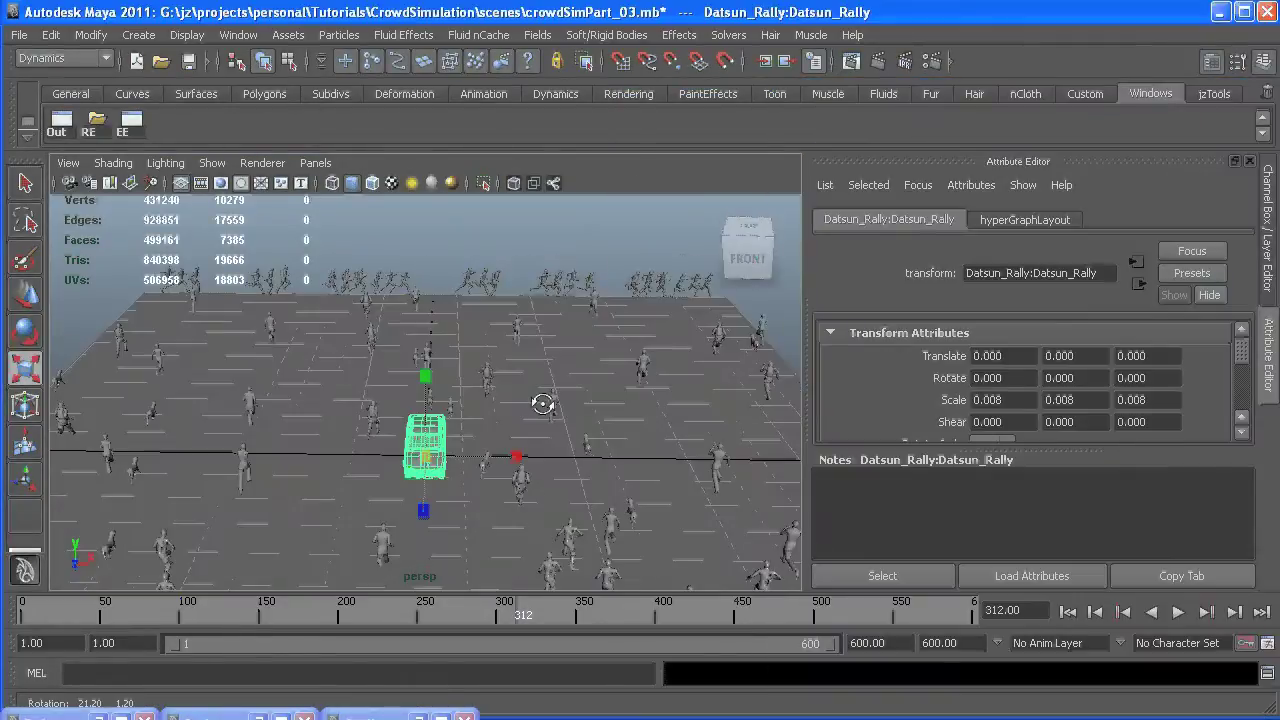
{"action": "middle_click_drag", "start_coordinate": [543, 403], "coordinate": [540, 249], "text": "alt"}
{"action": "right_click_drag", "start_coordinate": [540, 249], "coordinate": [529, 380], "text": "alt"}
{"action": "left_click_drag", "start_coordinate": [522, 432], "coordinate": [505, 398], "text": "alt"}
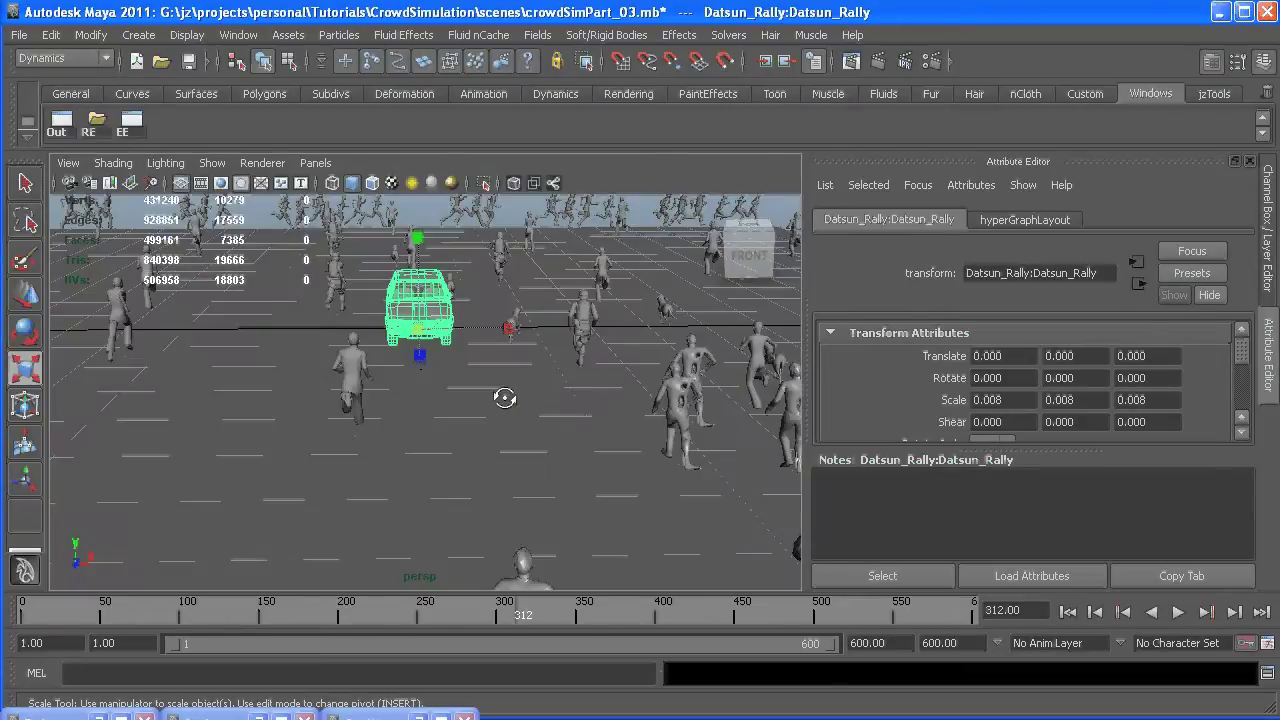
{"action": "left_click", "coordinate": [1067, 611]}
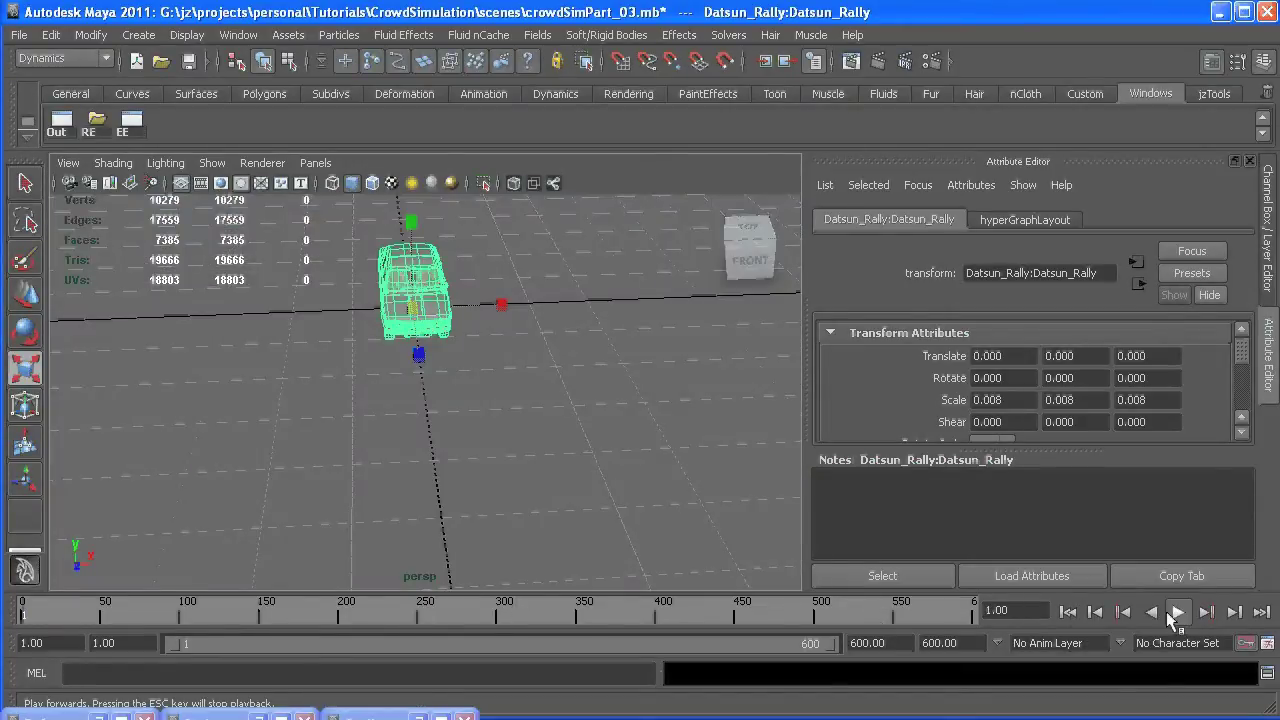
{"action": "left_click", "coordinate": [1178, 612]}
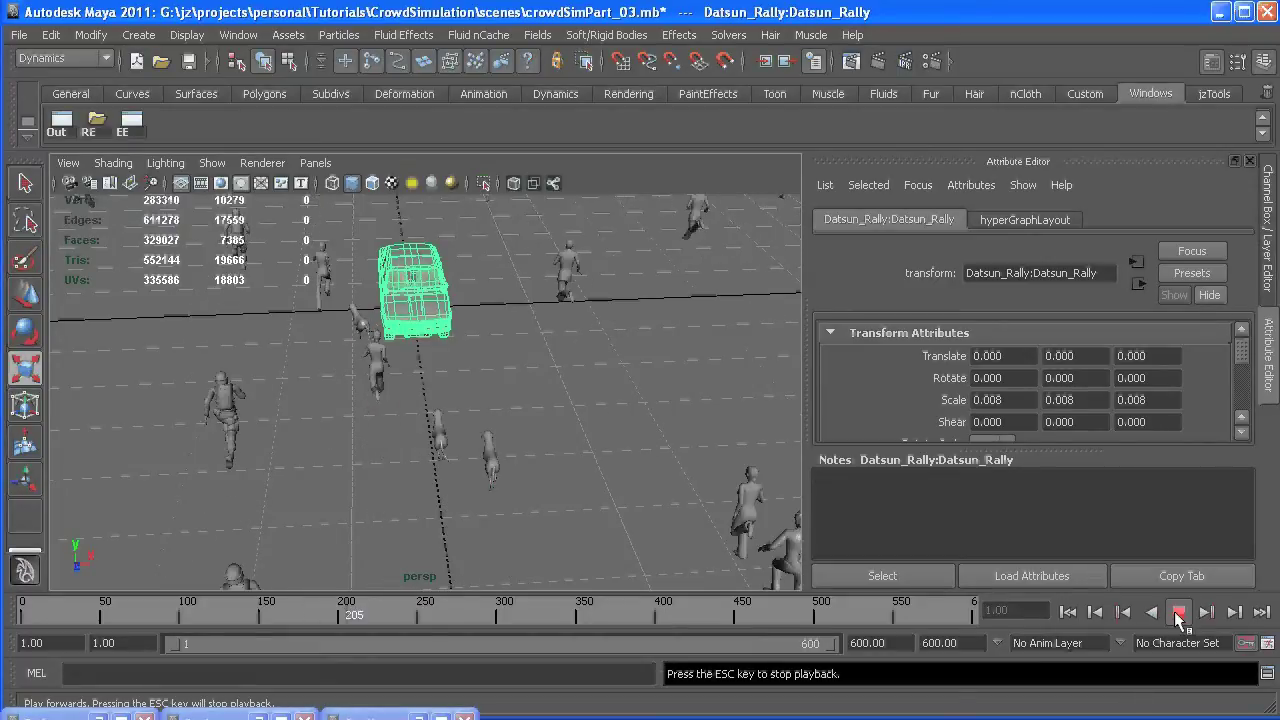
{"action": "left_click", "coordinate": [1178, 612]}
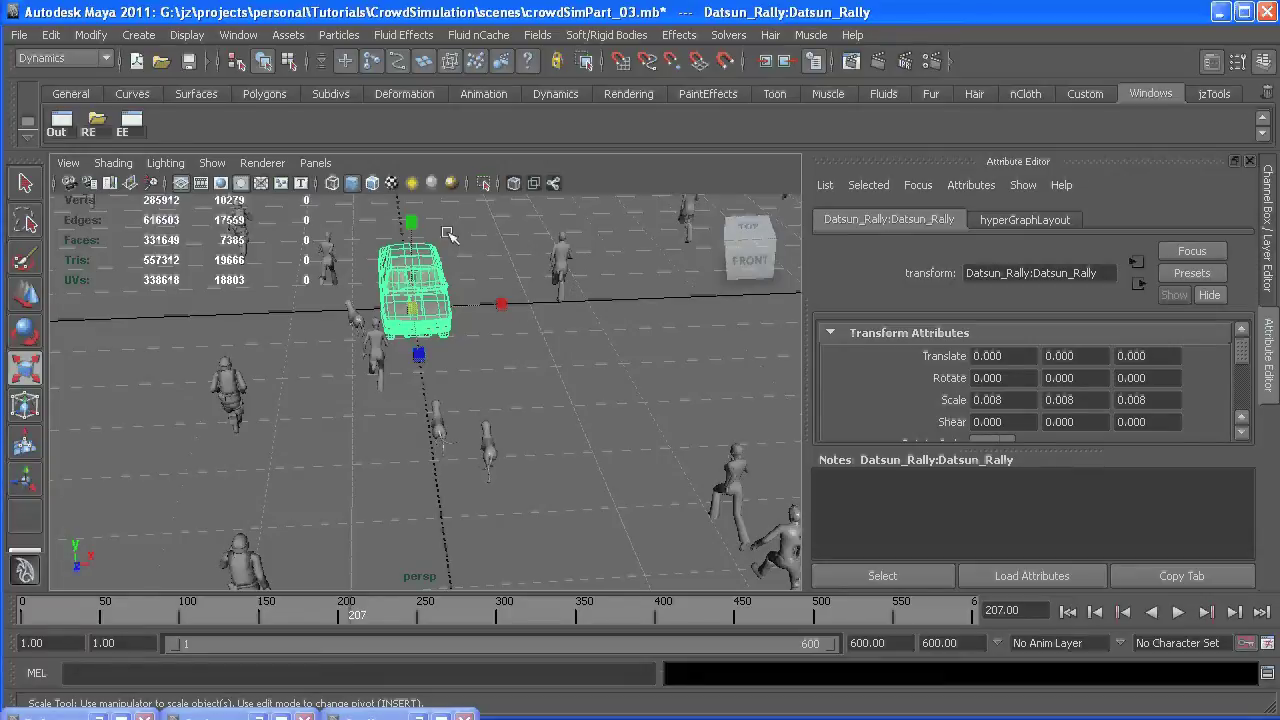
Step: Reopen particleShape1's runtime before dynamics expression and examine the //left block with its yet to pass and passed object cases
{"action": "left_click", "coordinate": [131, 122]}
{"action": "left_click_drag", "start_coordinate": [223, 71], "coordinate": [177, 69]}
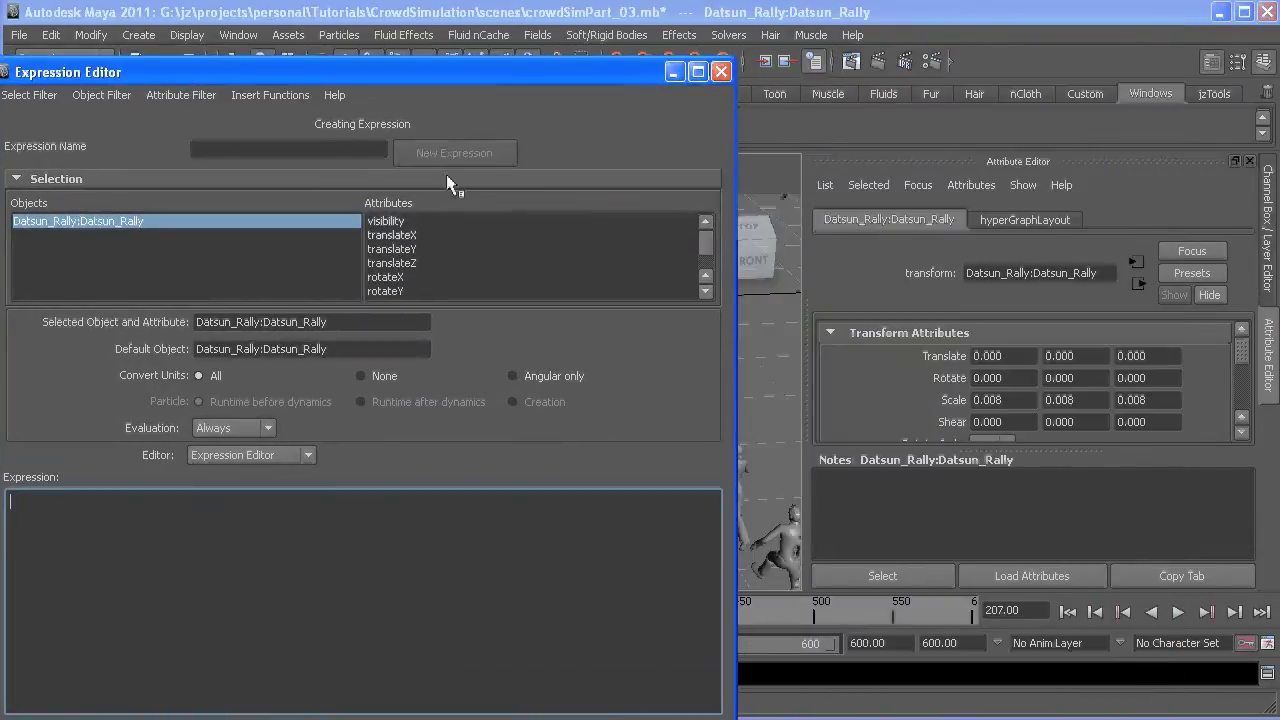
{"action": "left_click_drag", "start_coordinate": [386, 71], "coordinate": [789, 216]}
{"action": "left_click", "coordinate": [73, 133]}
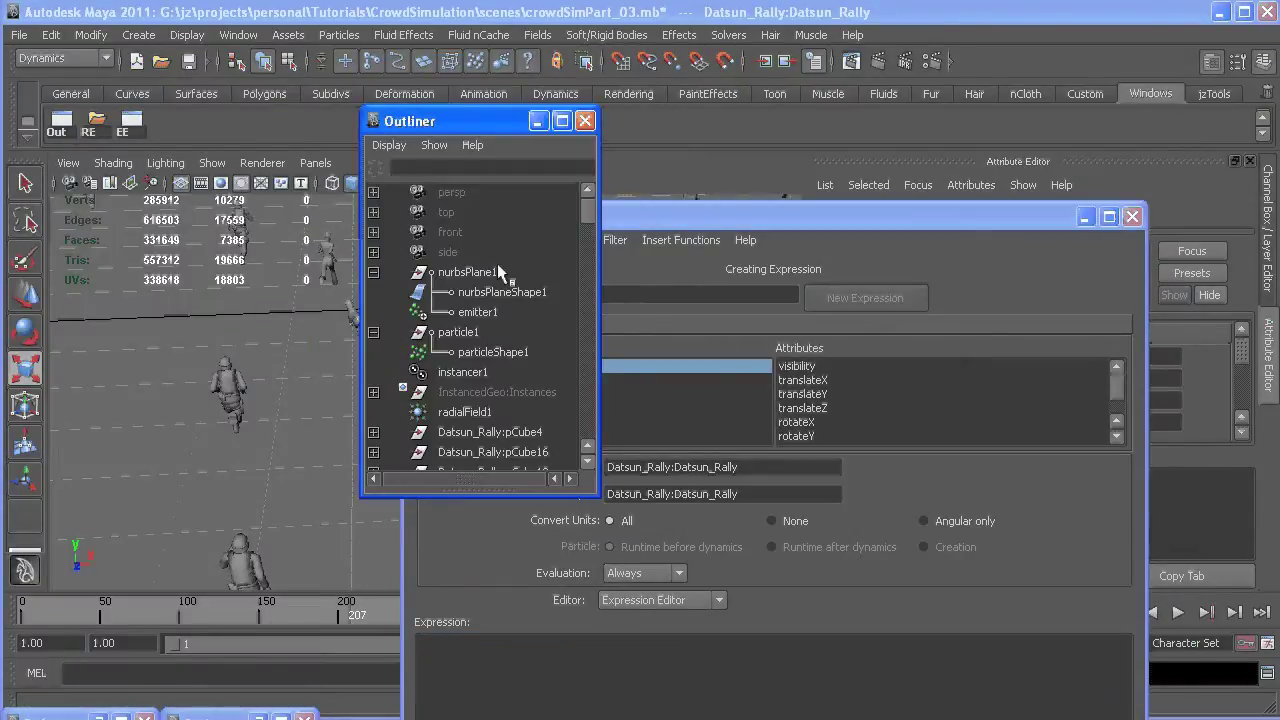
{"action": "left_click", "coordinate": [485, 352]}
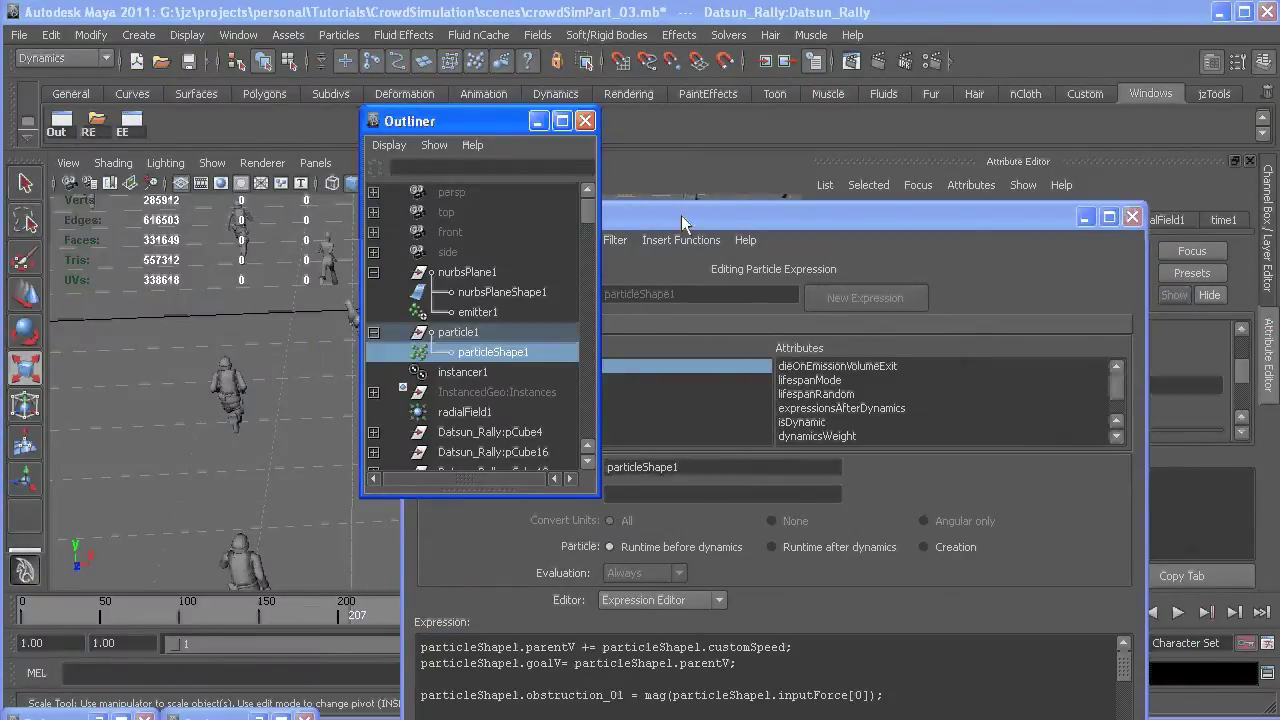
{"action": "left_click_drag", "start_coordinate": [680, 218], "coordinate": [611, 45]}
{"action": "scroll", "coordinate": [593, 514], "scroll_direction": "down", "scroll_amount": 2}
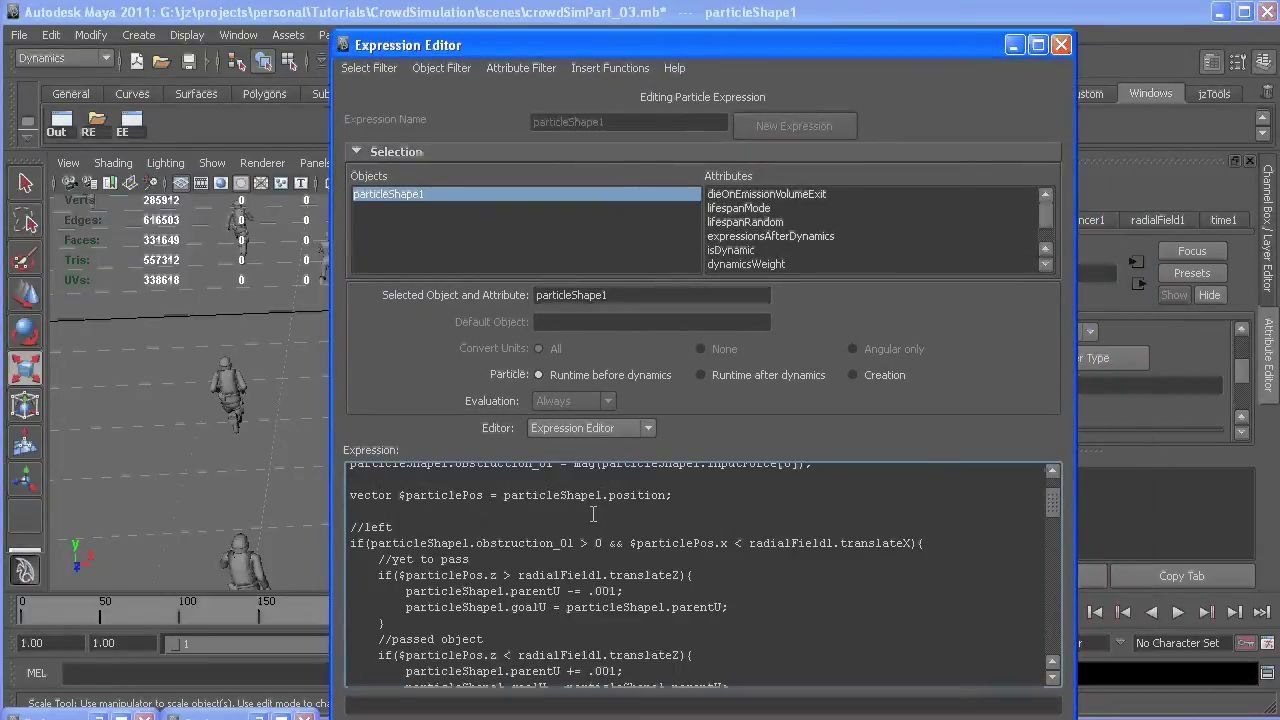
{"action": "left_click_drag", "start_coordinate": [424, 527], "coordinate": [349, 528]}
{"action": "scroll", "coordinate": [520, 515], "scroll_direction": "down", "scroll_amount": 2}
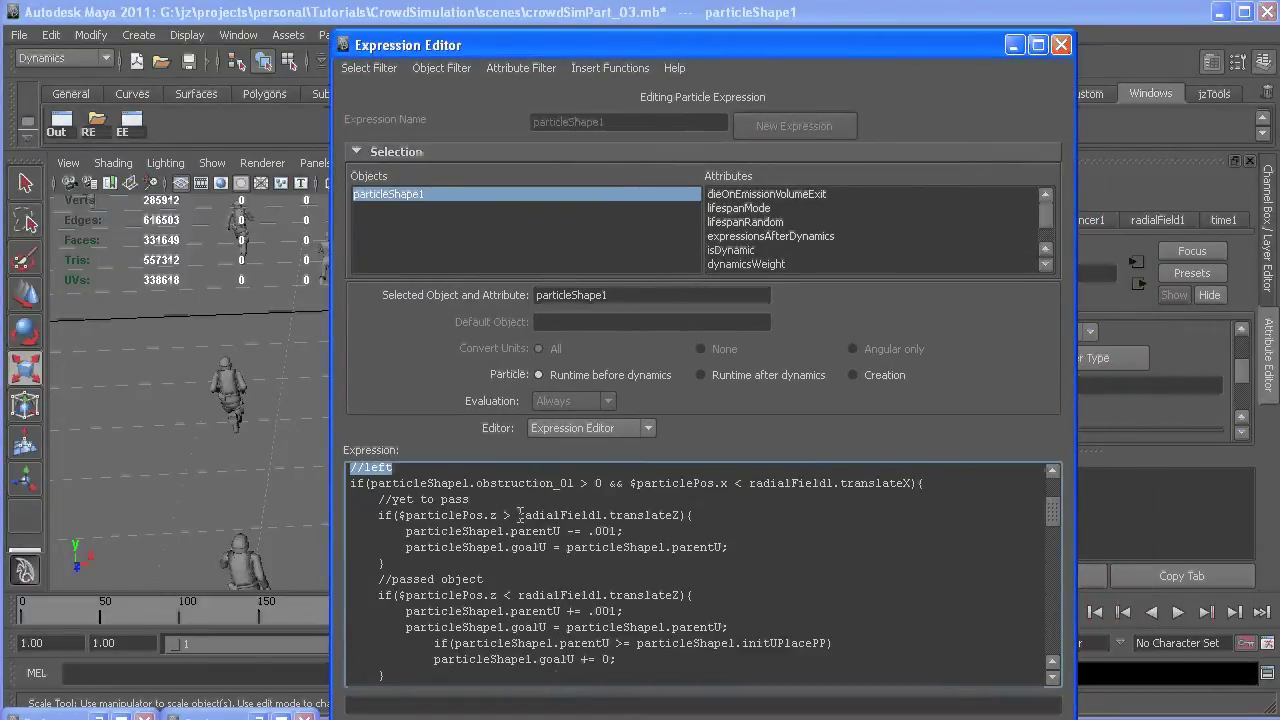
{"action": "scroll", "coordinate": [446, 527], "scroll_direction": "up", "scroll_amount": 2}
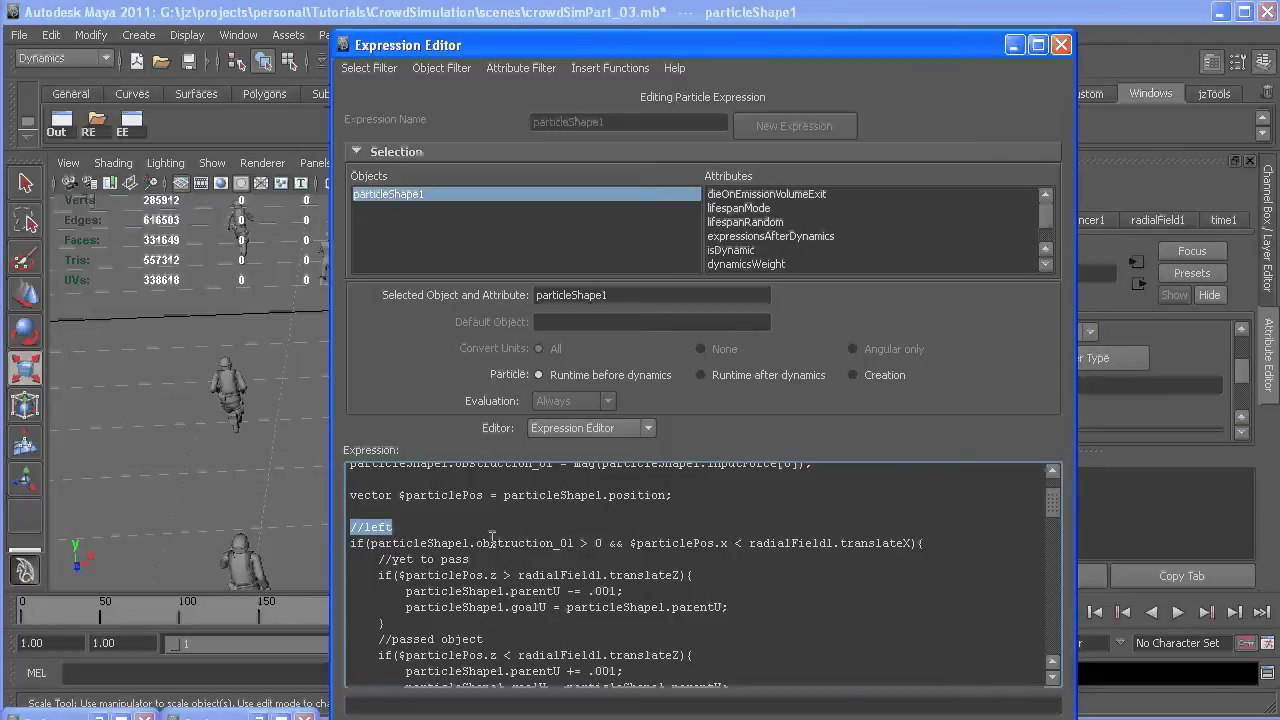
Step: Trace the obstruction_01 > 0 condition back to its assignment from the magnitude of inputForce[0]
{"action": "left_click_drag", "start_coordinate": [492, 538], "coordinate": [567, 541]}
{"action": "scroll", "coordinate": [632, 535], "scroll_direction": "up", "scroll_amount": 1}
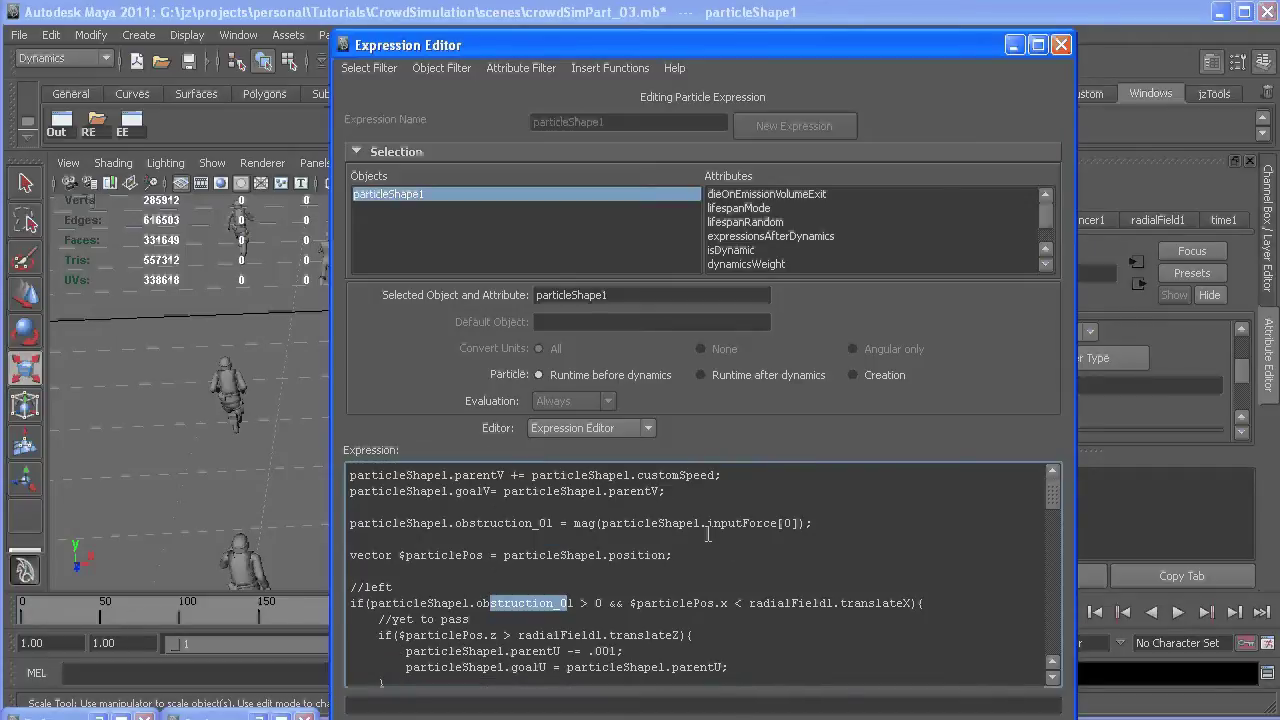
{"action": "left_click_drag", "start_coordinate": [721, 523], "coordinate": [781, 524]}
{"action": "double_click", "coordinate": [788, 523]}
Step: Examine the $particlePos.x test against radialField1.translateX and the nested $particlePos.z tests that adjust parentU by .001
{"action": "scroll", "coordinate": [711, 542], "scroll_direction": "down", "scroll_amount": 1}
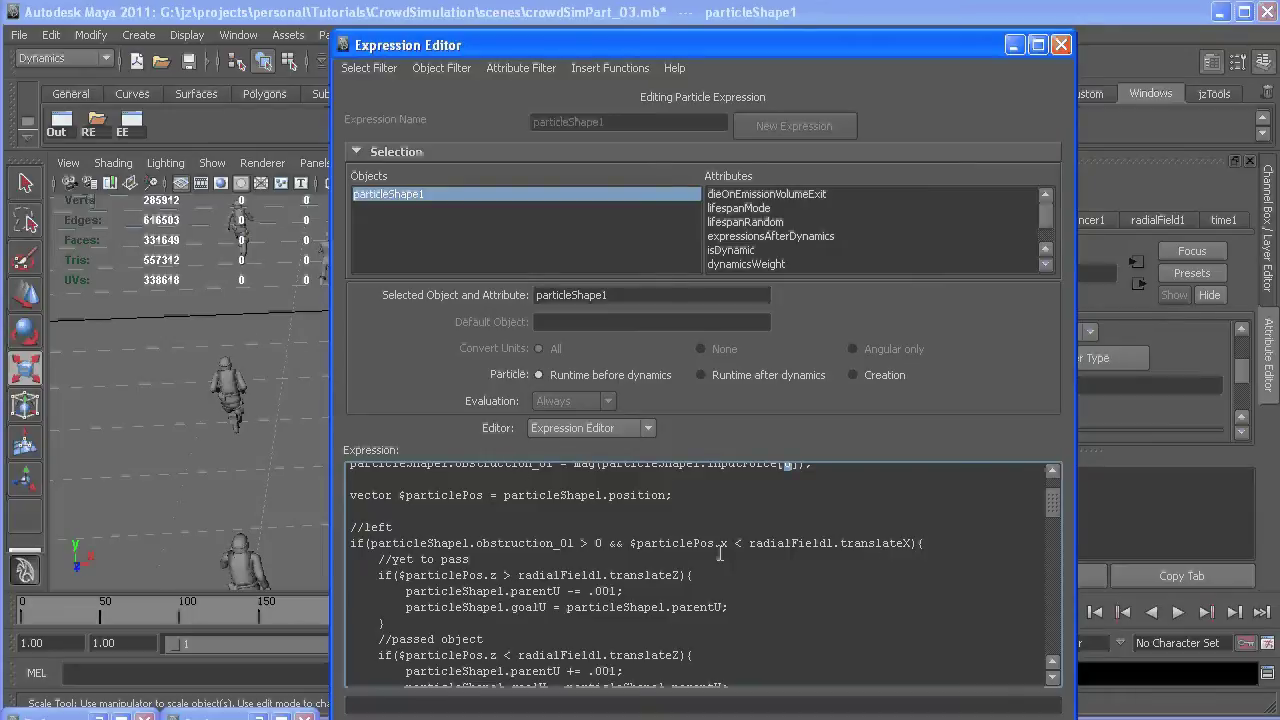
{"action": "scroll", "coordinate": [472, 531], "scroll_direction": "down", "scroll_amount": 2}
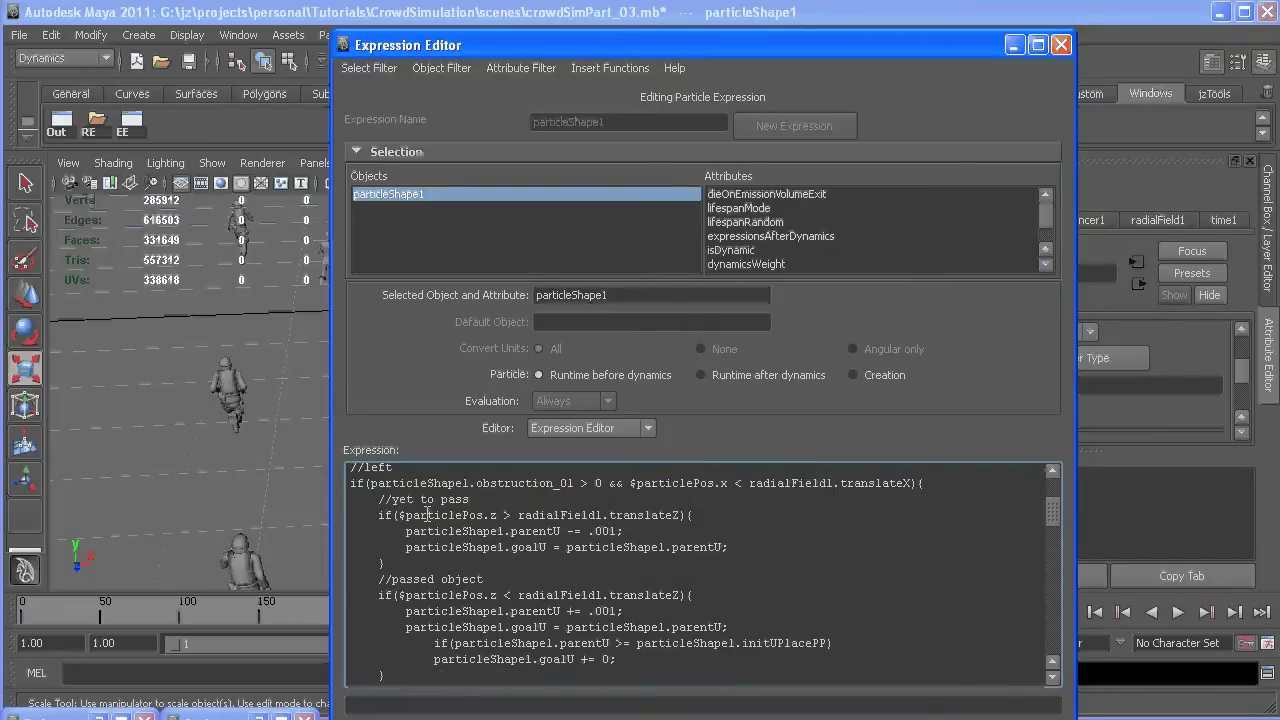
{"action": "left_click_drag", "start_coordinate": [379, 515], "coordinate": [385, 676]}
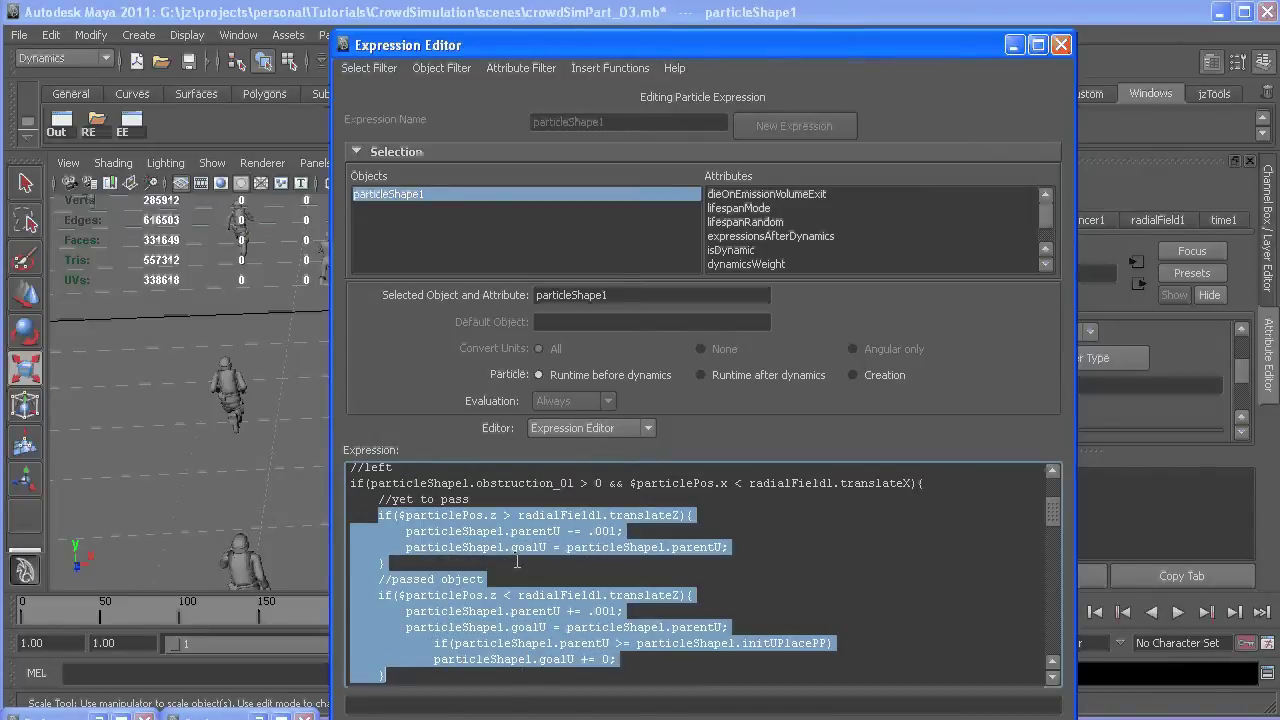
{"action": "left_click_drag", "start_coordinate": [552, 504], "coordinate": [374, 504]}
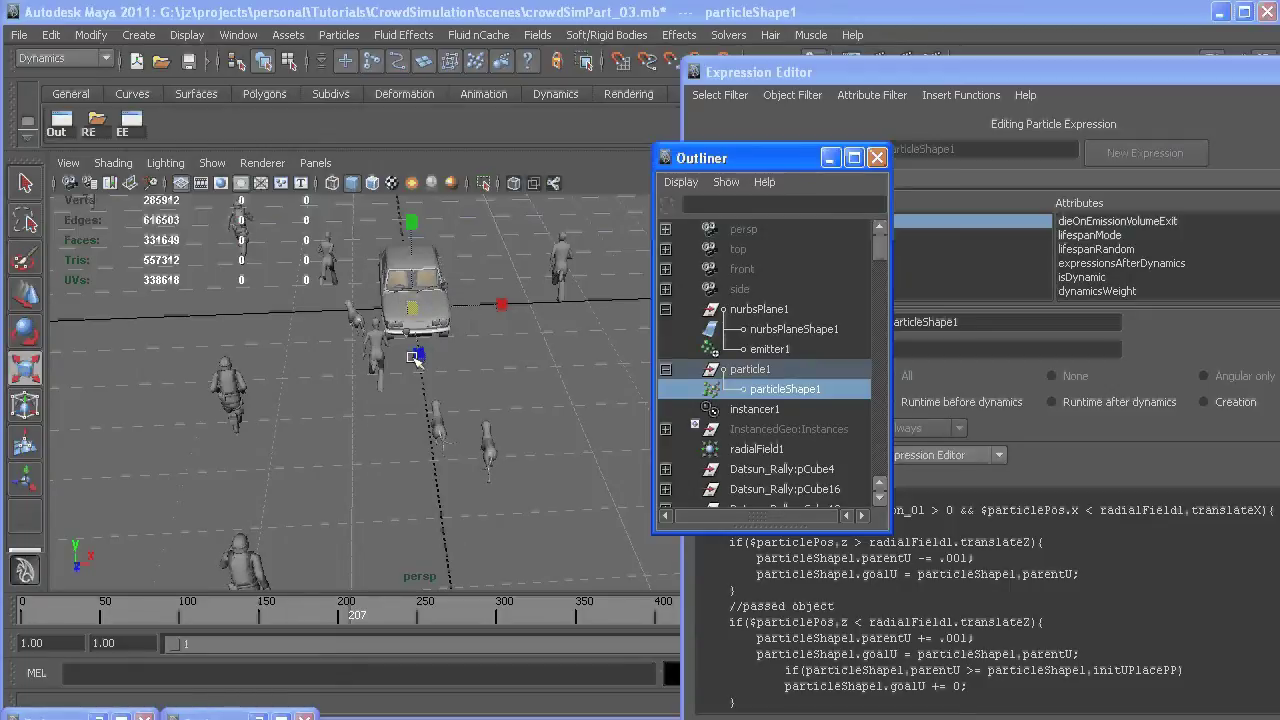
Step: Move the Outliner clear of the expression and highlight the //yet to pass comment while comparing it with the runners approaching the car
{"action": "left_click_drag", "start_coordinate": [458, 382], "coordinate": [569, 275], "text": "alt"}
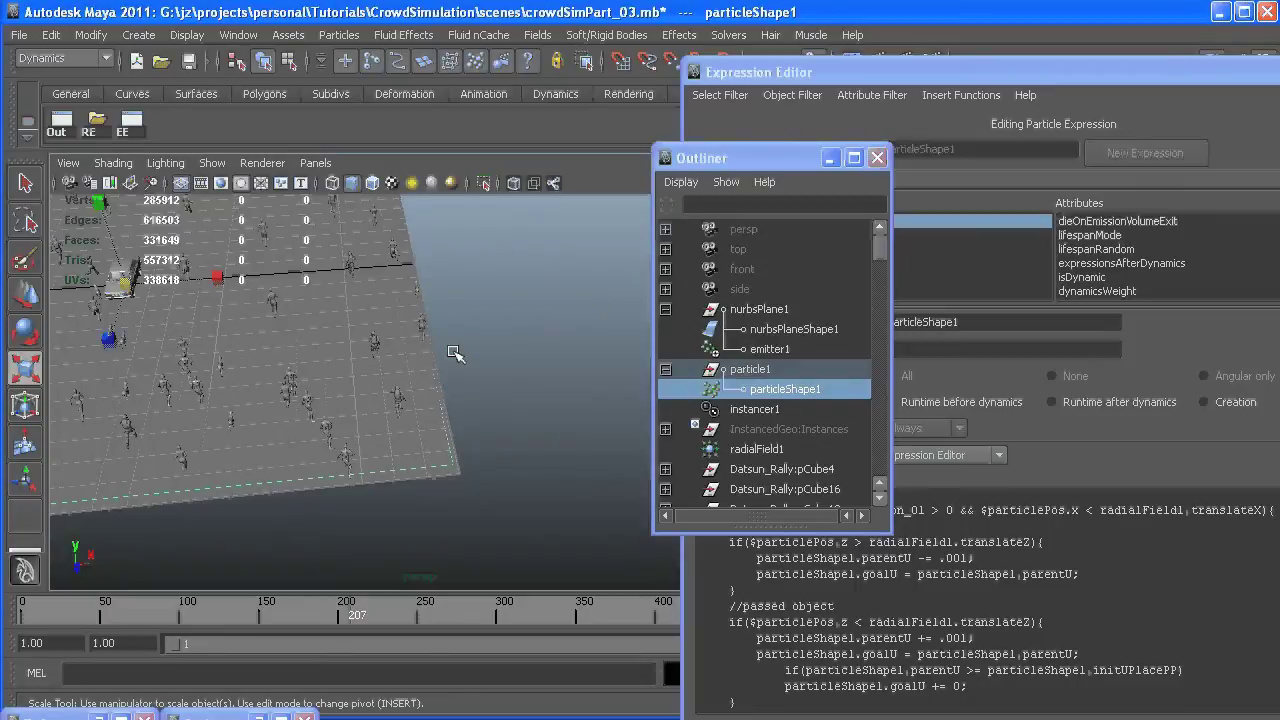
{"action": "left_click_drag", "start_coordinate": [452, 352], "coordinate": [560, 345], "text": "alt"}
{"action": "scroll", "coordinate": [345, 411], "scroll_direction": "up", "scroll_amount": 5}
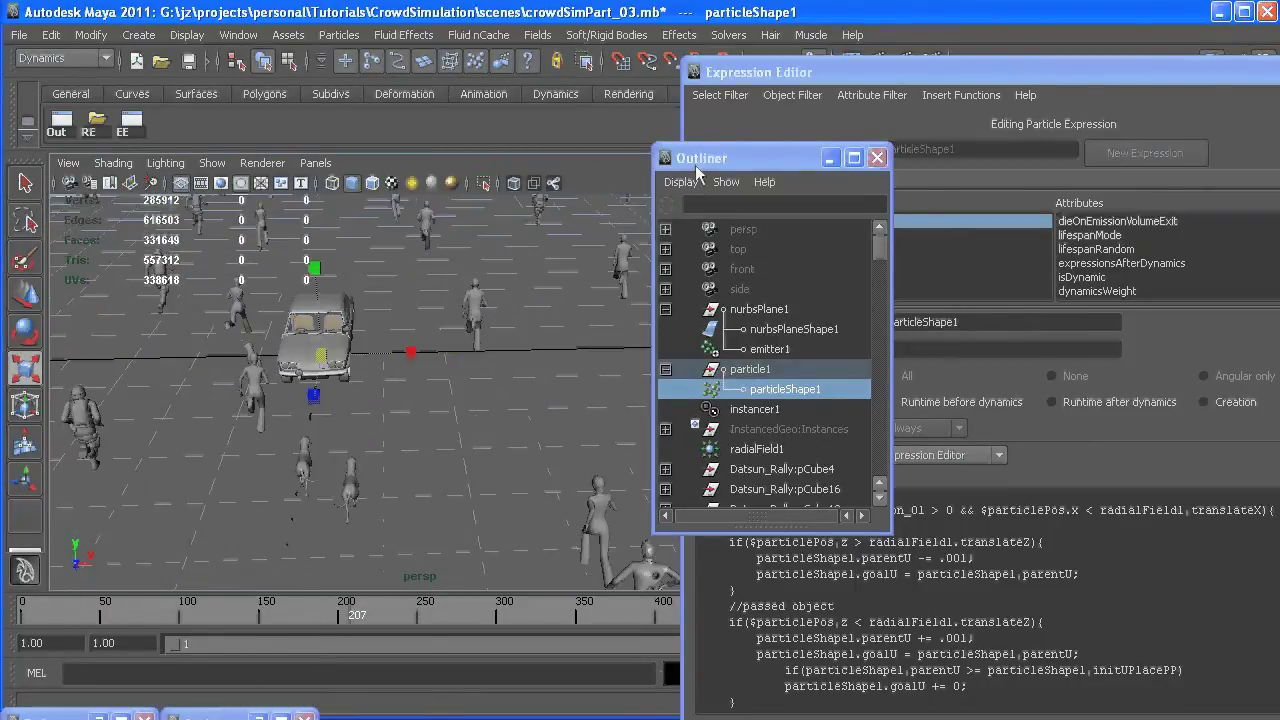
{"action": "left_click_drag", "start_coordinate": [695, 165], "coordinate": [458, 135]}
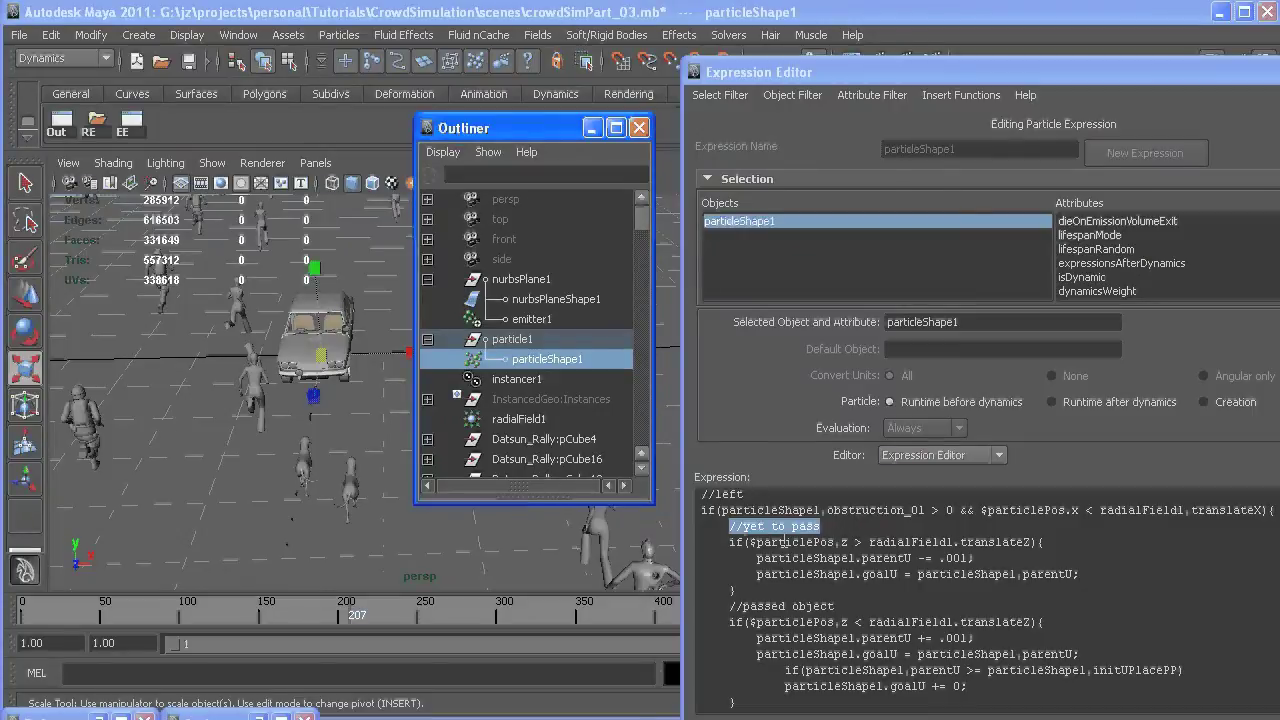
{"action": "left_click", "coordinate": [825, 528]}
{"action": "left_click_drag", "start_coordinate": [822, 526], "coordinate": [716, 533]}
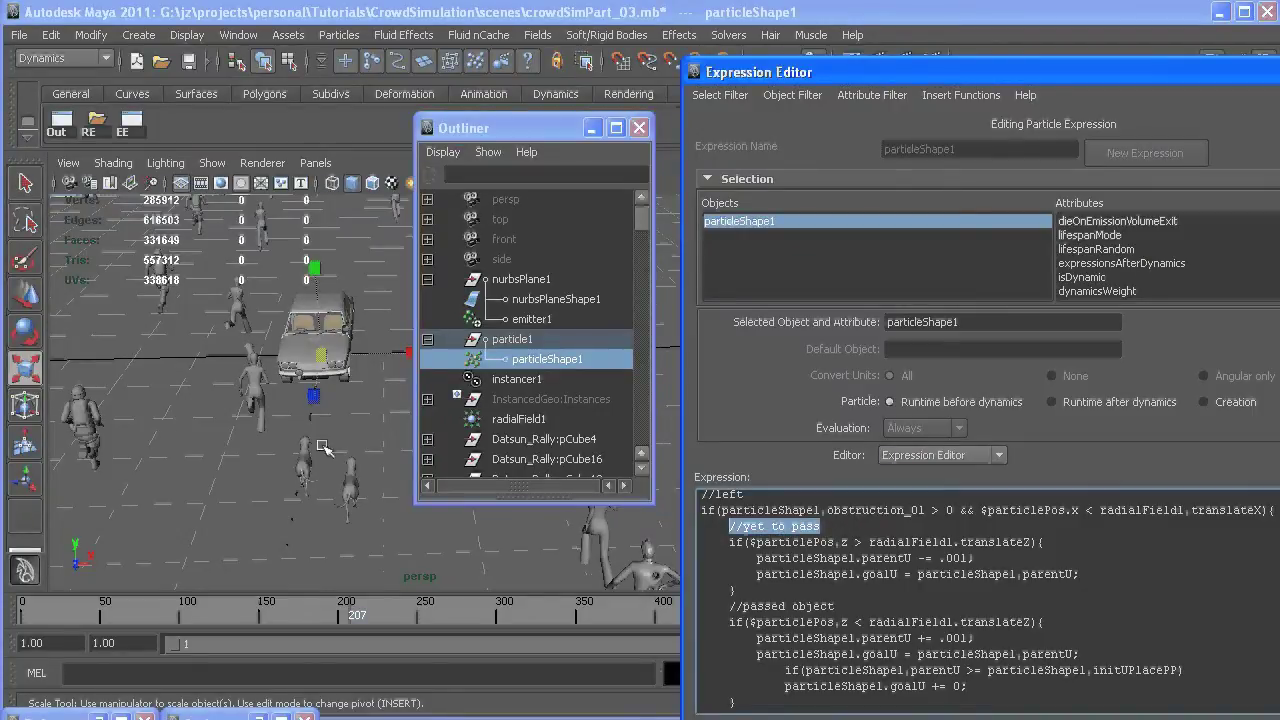
Step: Examine the $particlePos.z > radialField1.translateZ test against the car and the surrounding runners in the scene
{"action": "left_click_drag", "start_coordinate": [323, 446], "coordinate": [277, 437], "text": "alt"}
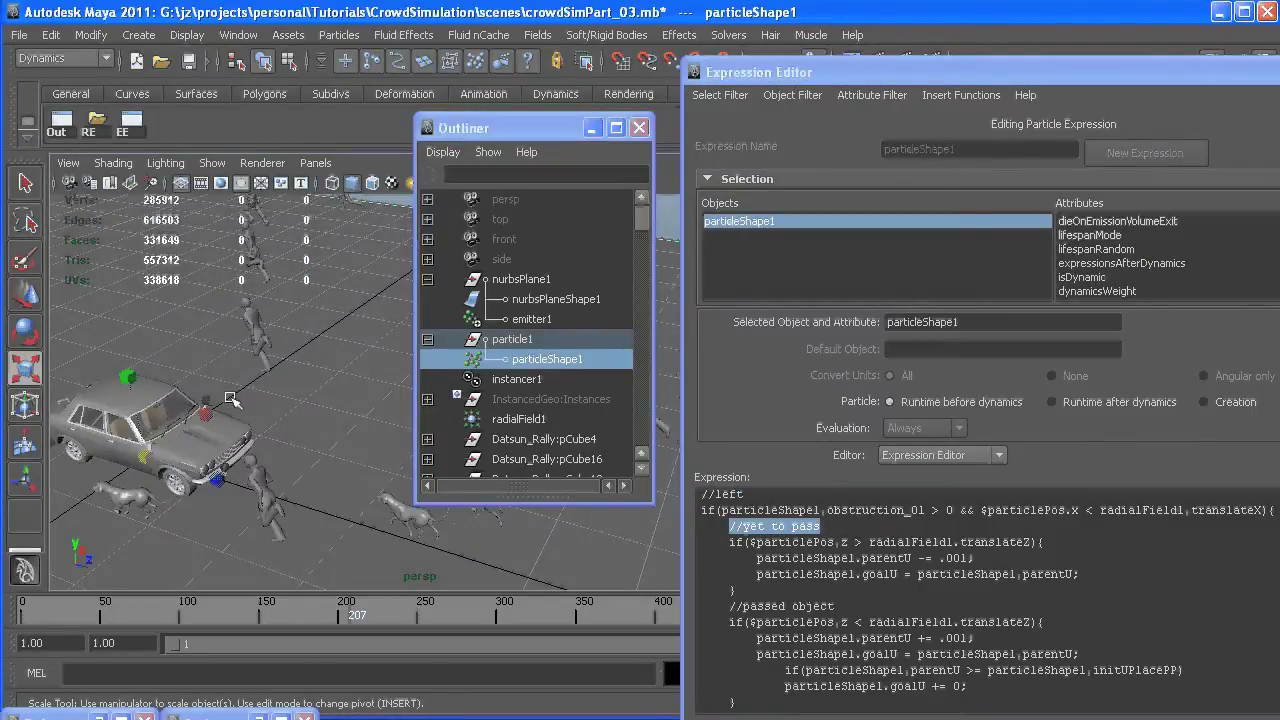
{"action": "left_click", "coordinate": [910, 603]}
{"action": "left_click_drag", "start_coordinate": [910, 596], "coordinate": [904, 576]}
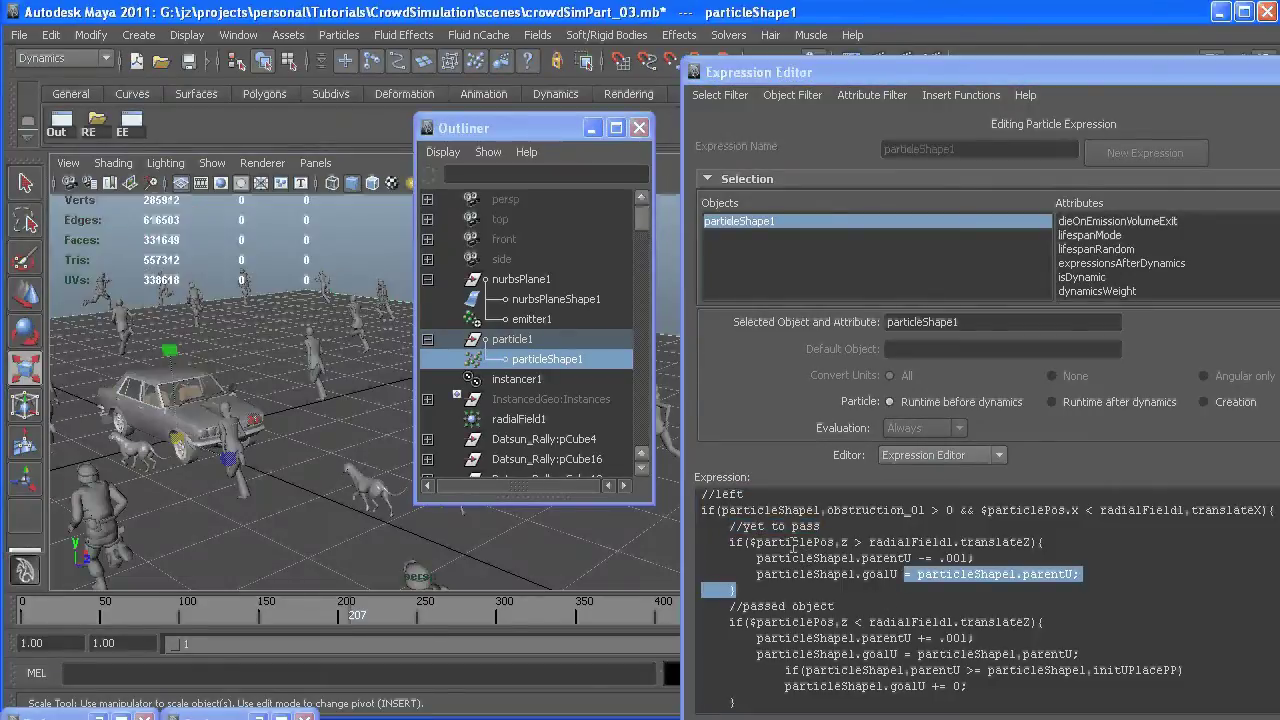
{"action": "left_click", "coordinate": [856, 542]}
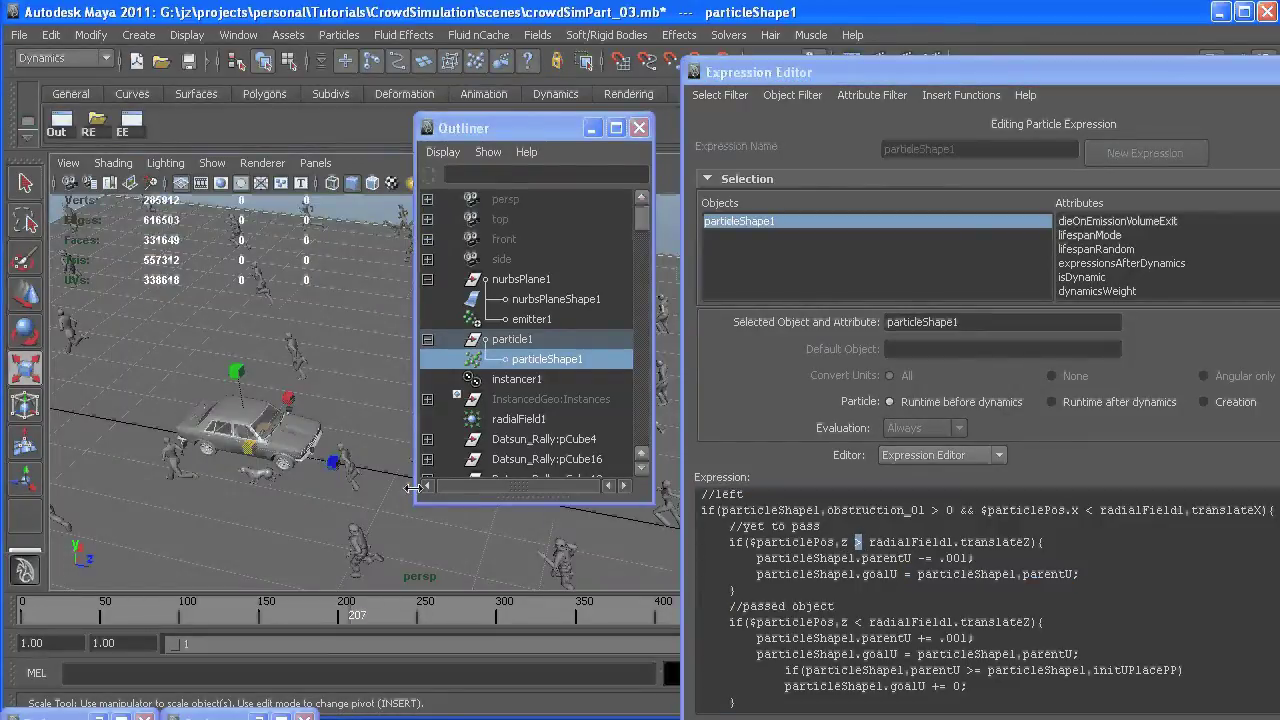
{"action": "left_click_drag", "start_coordinate": [238, 522], "coordinate": [252, 498], "text": "alt"}
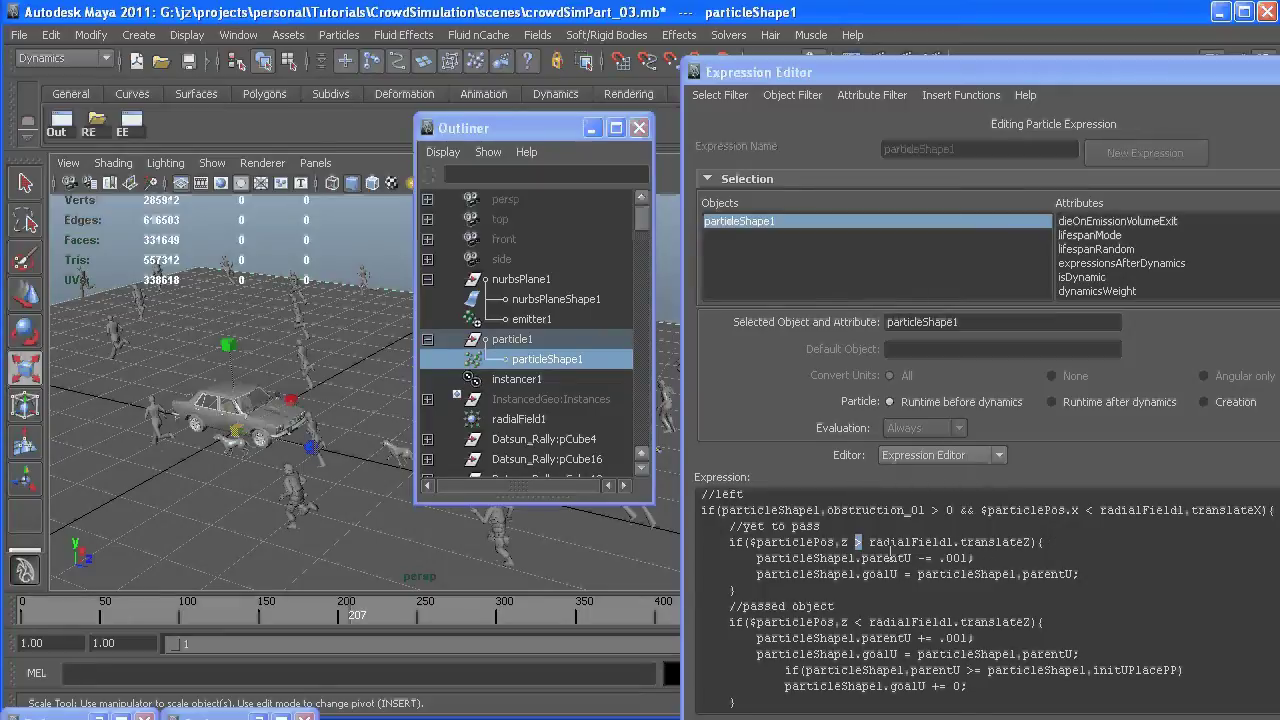
Step: Examine how the yet to pass case subtracts .001 from parentU and assigns parentU to goalU
{"action": "left_click", "coordinate": [920, 557]}
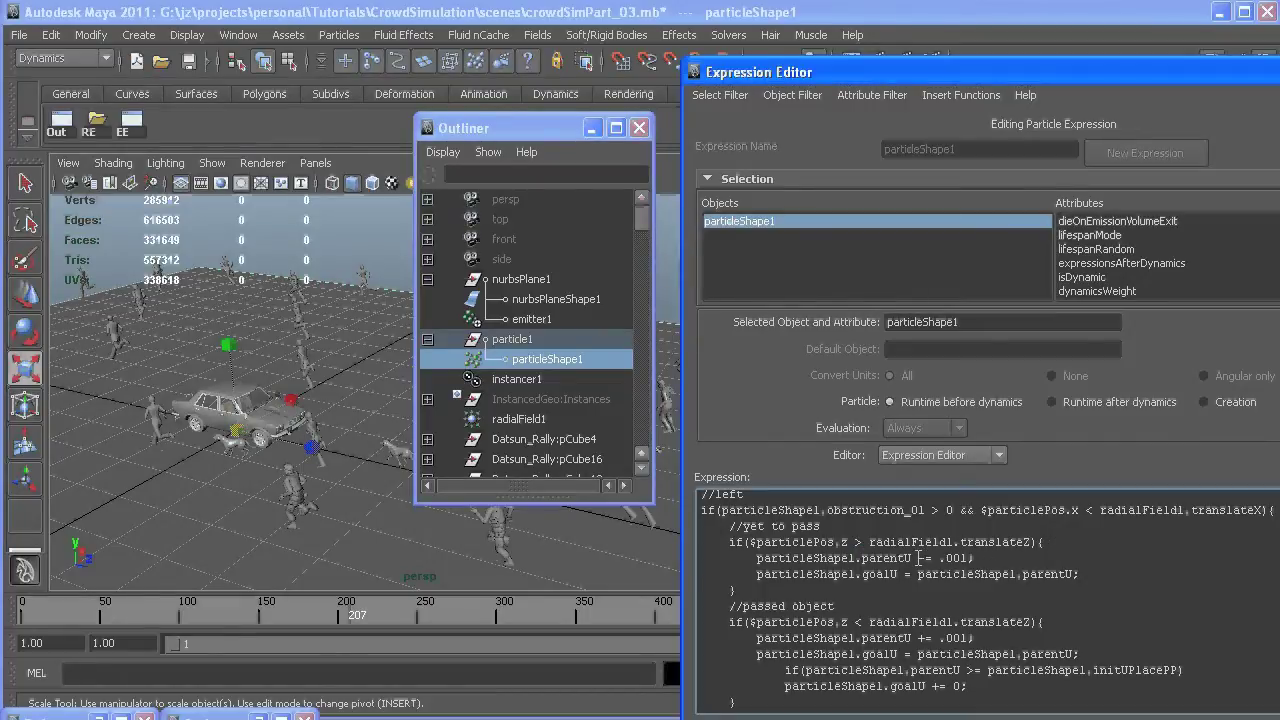
{"action": "left_click_drag", "start_coordinate": [910, 557], "coordinate": [863, 560]}
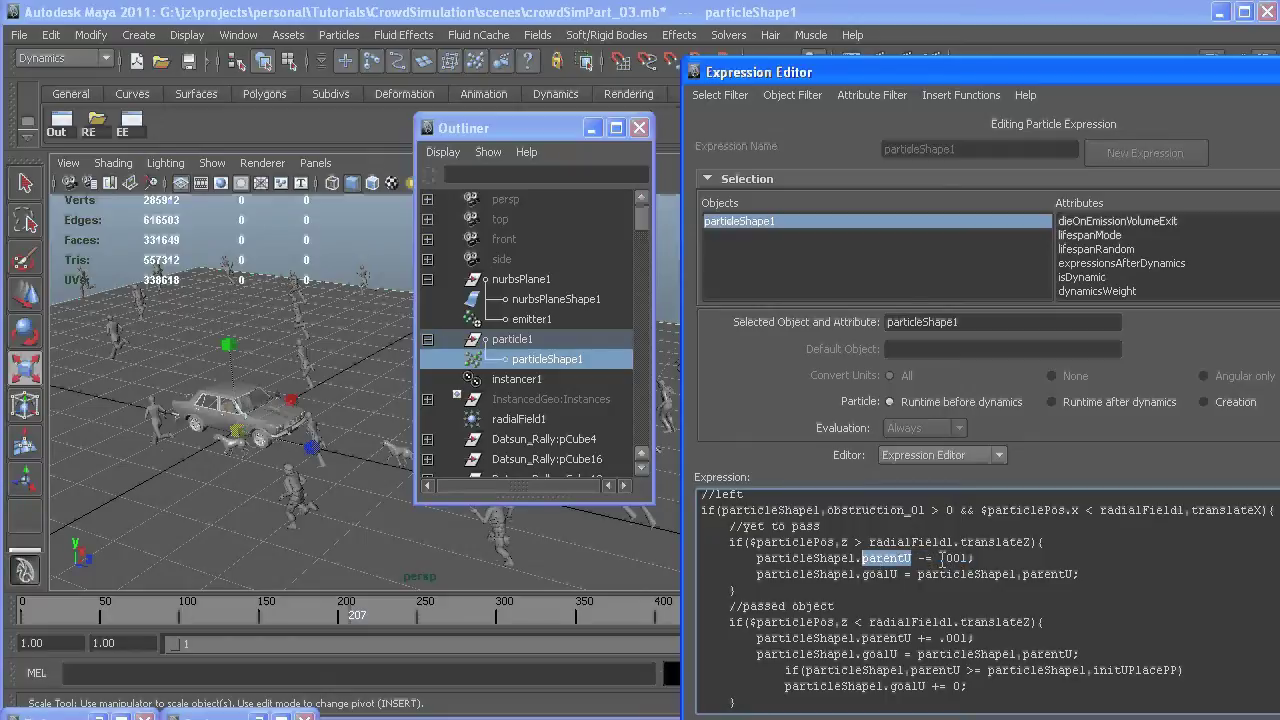
{"action": "left_click_drag", "start_coordinate": [940, 558], "coordinate": [969, 558]}
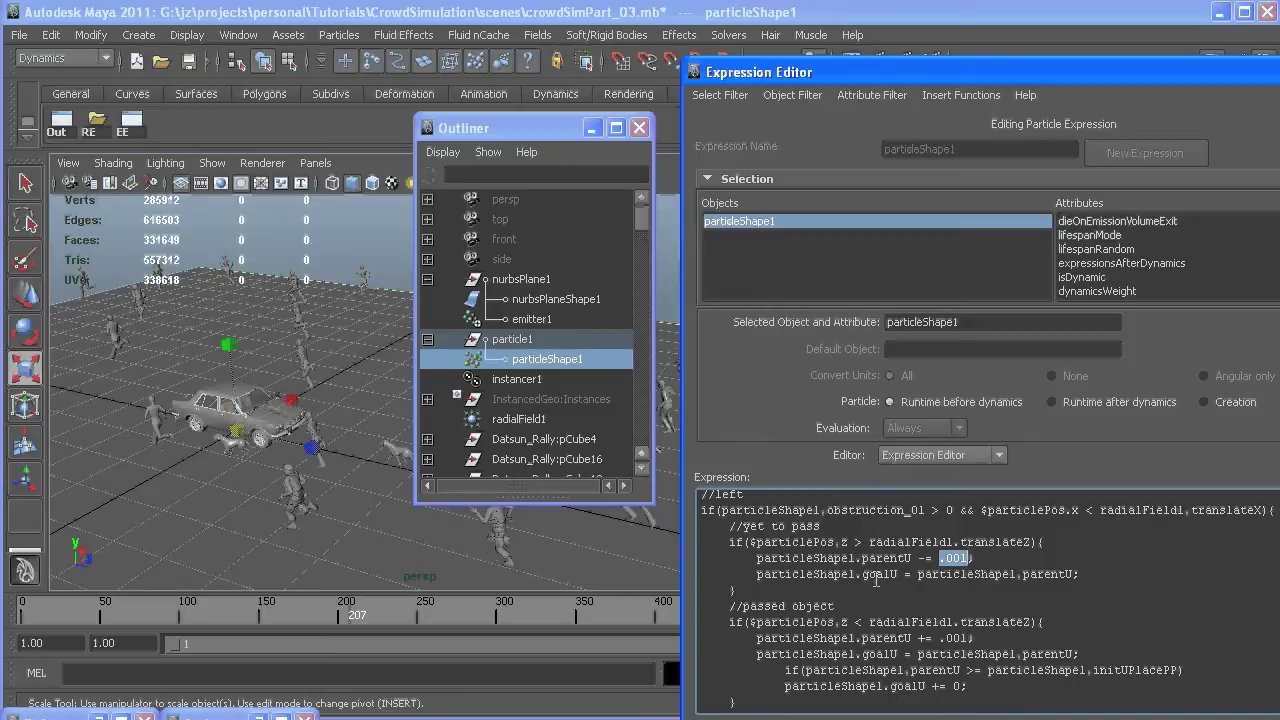
{"action": "double_click", "coordinate": [876, 578]}
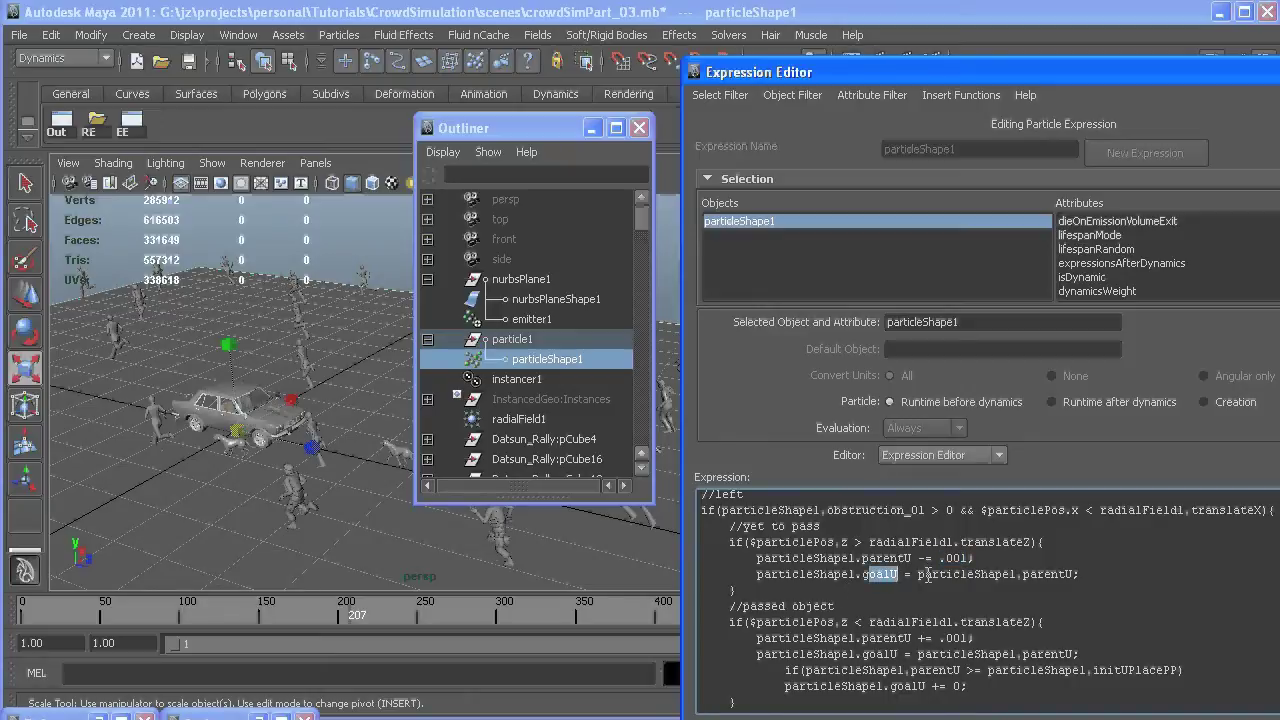
{"action": "left_click_drag", "start_coordinate": [918, 575], "coordinate": [1056, 566]}
Step: Examine the //passed object case, its $particlePos.z < radialField1.translateZ test and parentU += .001, against the runners around the car
{"action": "scroll", "coordinate": [789, 614], "scroll_direction": "down", "scroll_amount": 1}
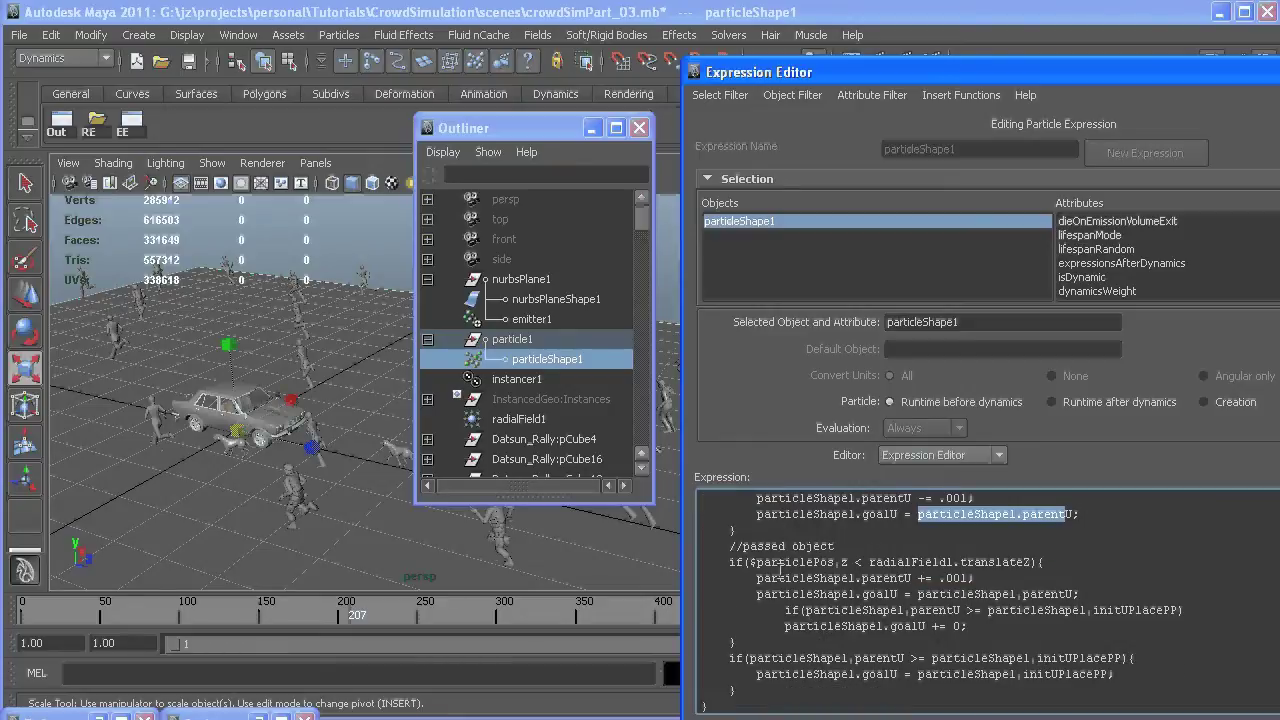
{"action": "left_click_drag", "start_coordinate": [733, 546], "coordinate": [835, 546]}
{"action": "scroll", "coordinate": [827, 578], "scroll_direction": "down", "scroll_amount": 1}
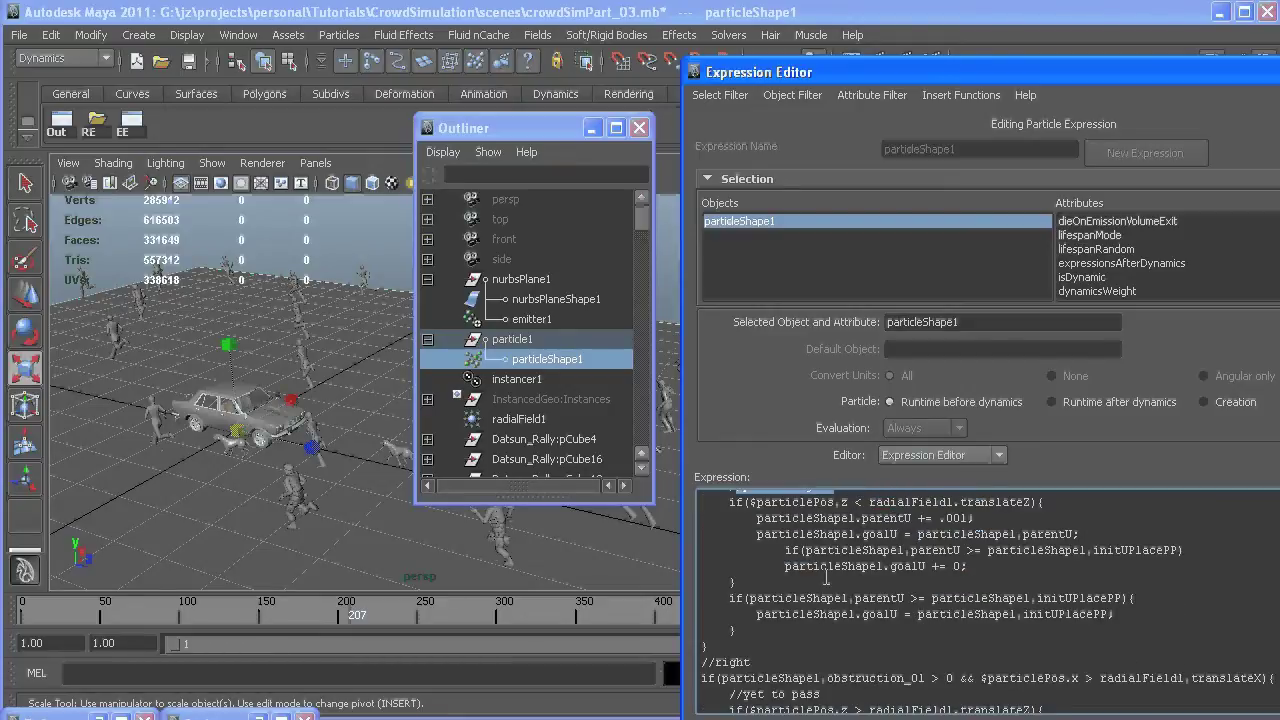
{"action": "scroll", "coordinate": [827, 578], "scroll_direction": "up", "scroll_amount": 1}
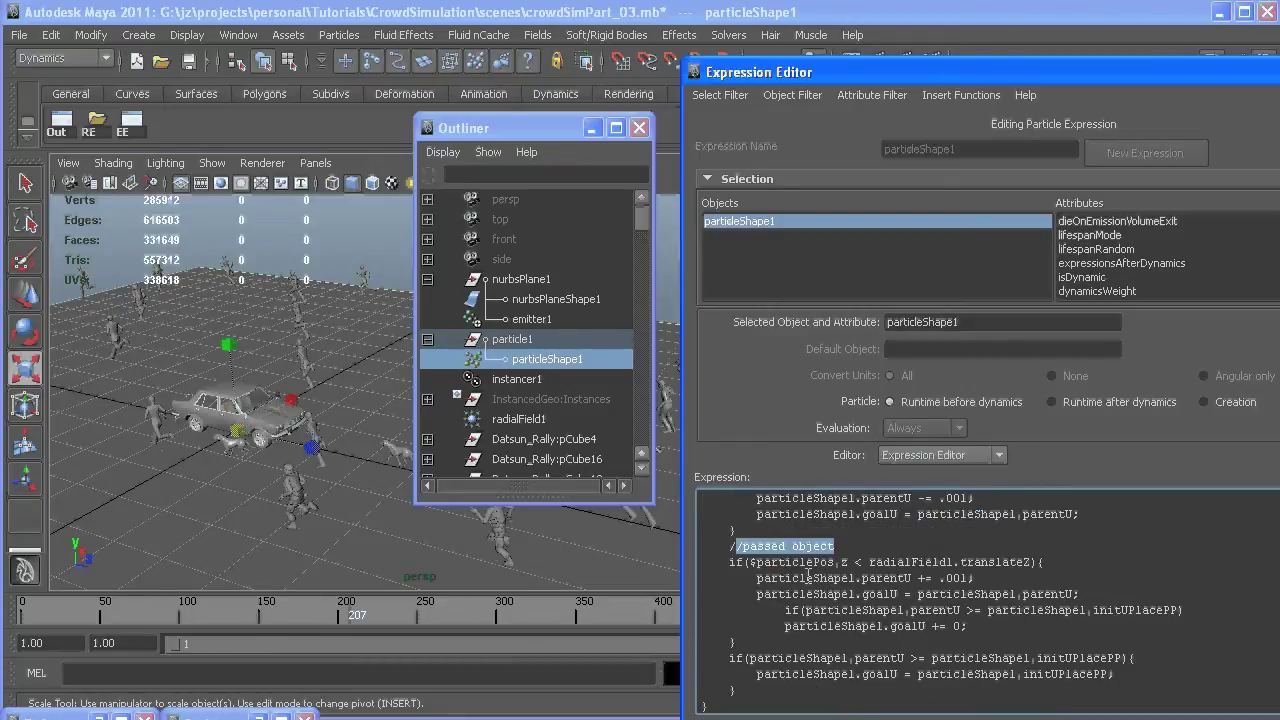
{"action": "double_click", "coordinate": [857, 562]}
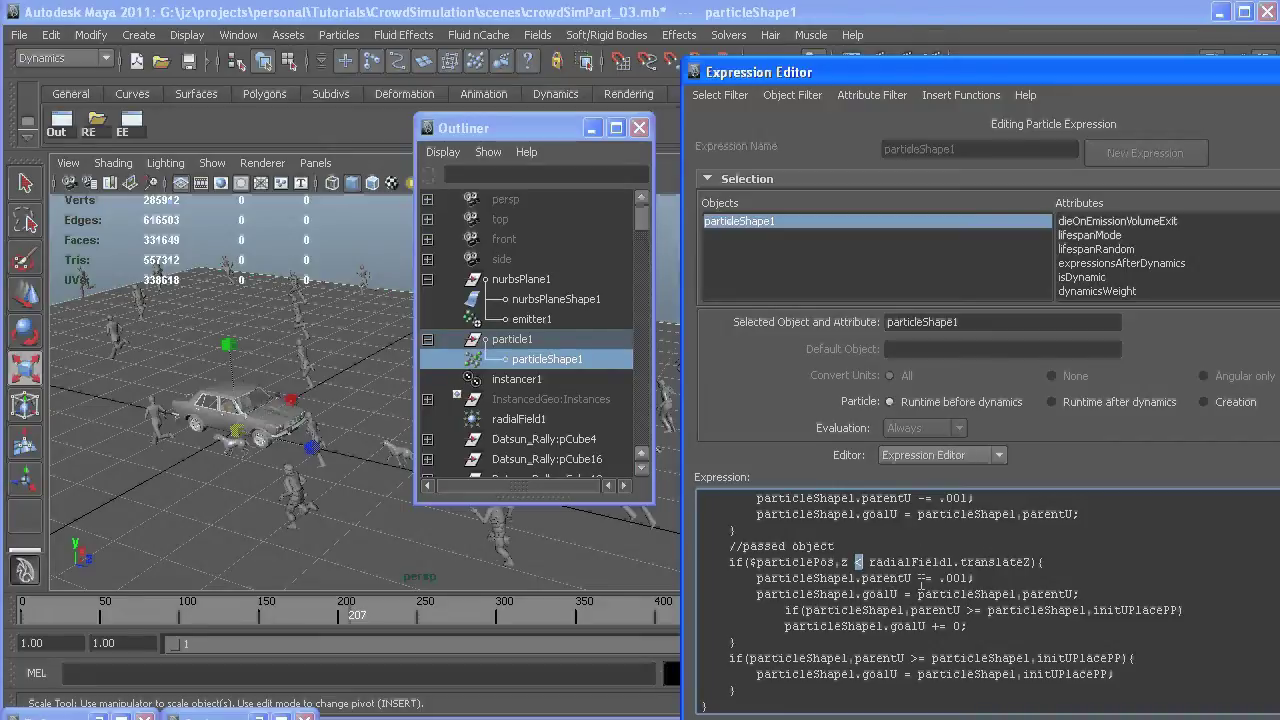
{"action": "left_click_drag", "start_coordinate": [967, 578], "coordinate": [939, 578]}
{"action": "right_click_drag", "start_coordinate": [257, 428], "coordinate": [131, 391], "text": "alt"}
{"action": "left_click_drag", "start_coordinate": [131, 391], "coordinate": [297, 443], "text": "alt"}
{"action": "middle_click_drag", "start_coordinate": [297, 443], "coordinate": [293, 425], "text": "alt"}
{"action": "left_click_drag", "start_coordinate": [293, 425], "coordinate": [305, 409], "text": "alt"}
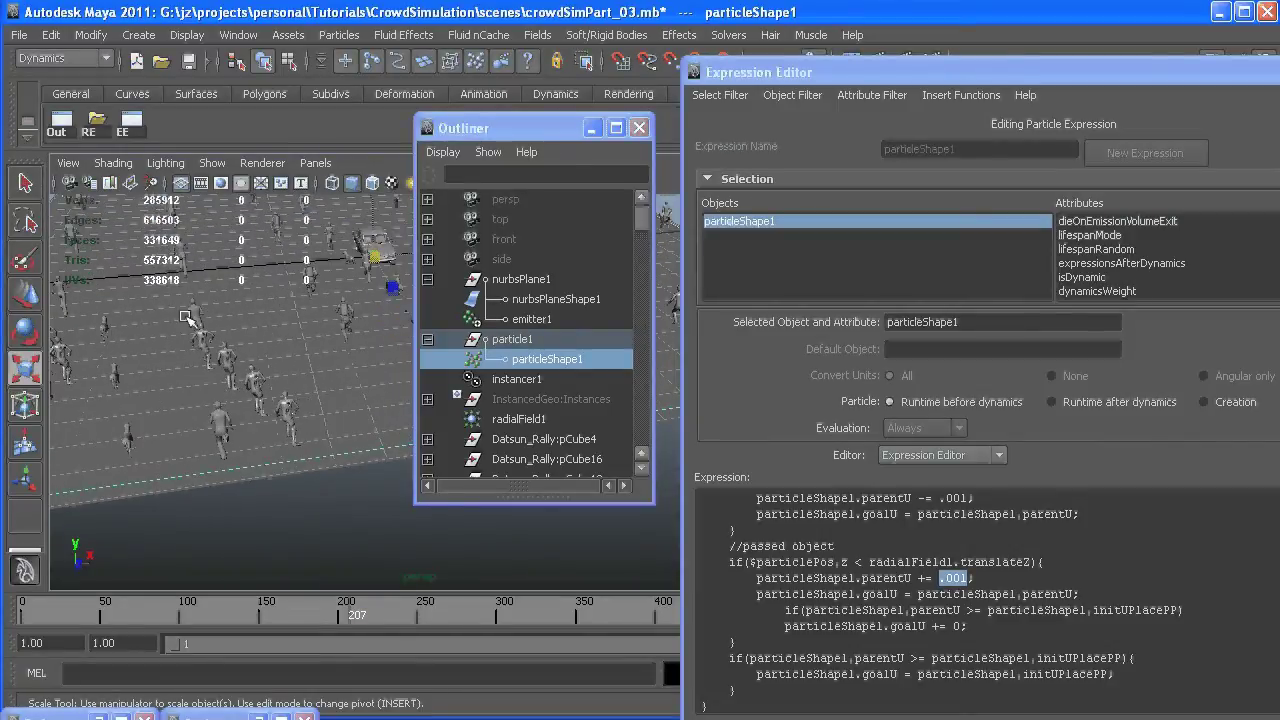
{"action": "key", "text": "f"}
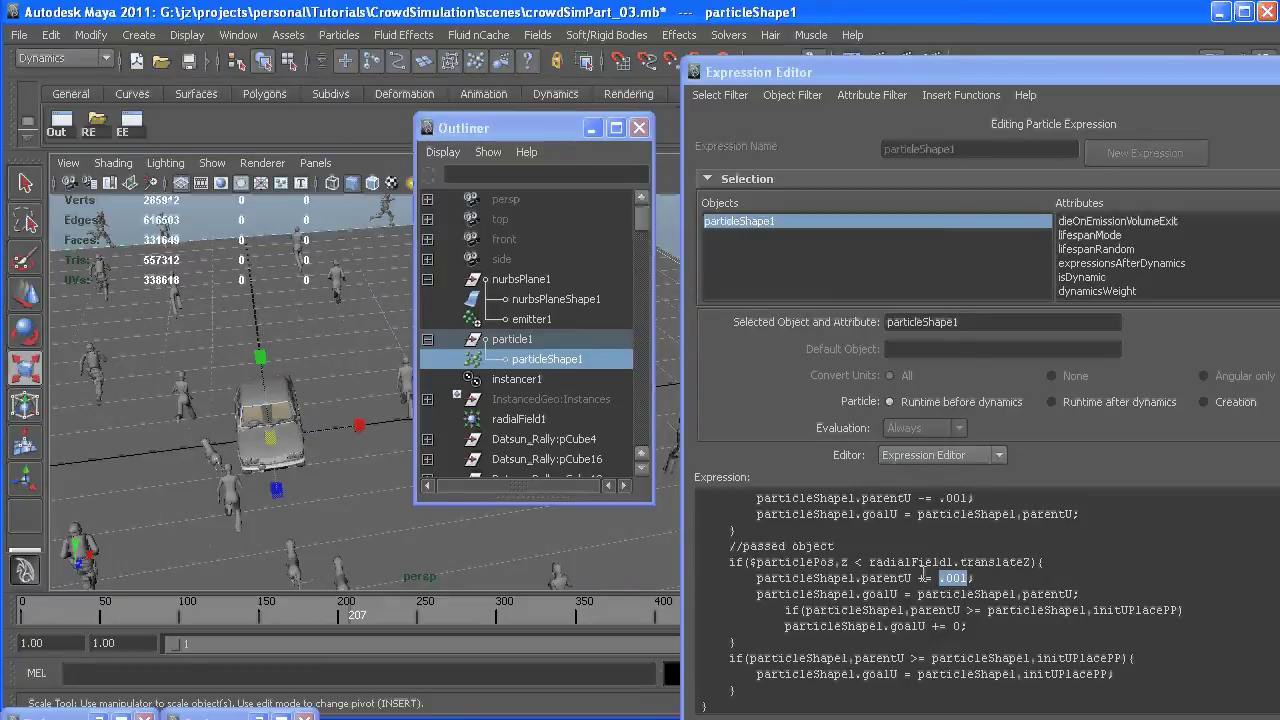
Step: Examine the passed object case's goalU = parentU assignment and its nested parentU >= initUPlacePP test with goalU += 0
{"action": "scroll", "coordinate": [924, 572], "scroll_direction": "down", "scroll_amount": 1}
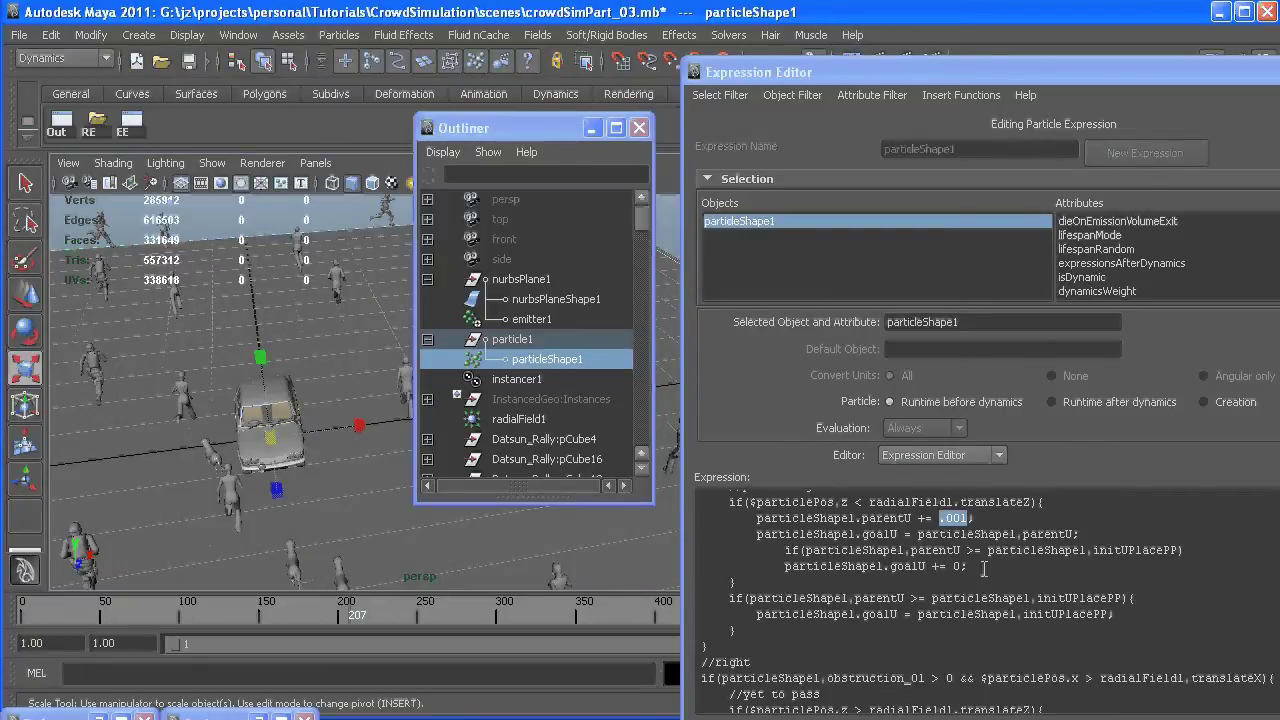
{"action": "double_click", "coordinate": [888, 533]}
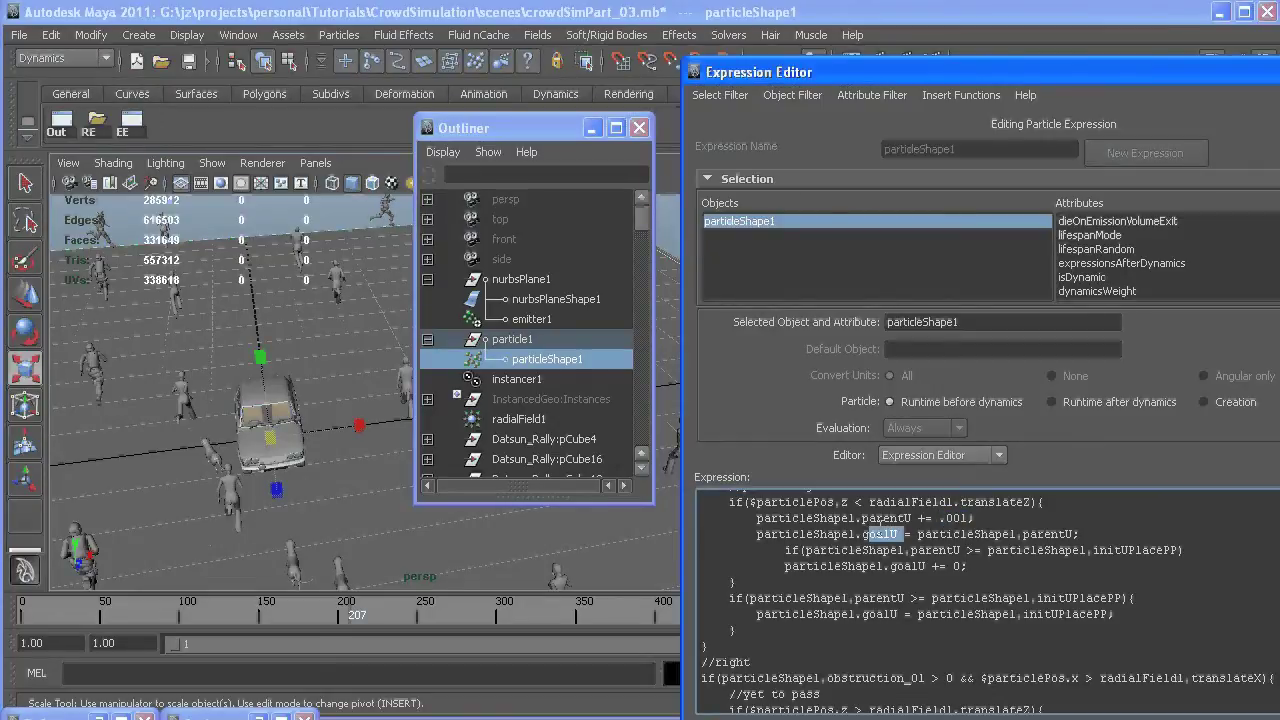
{"action": "left_click_drag", "start_coordinate": [996, 534], "coordinate": [1074, 537]}
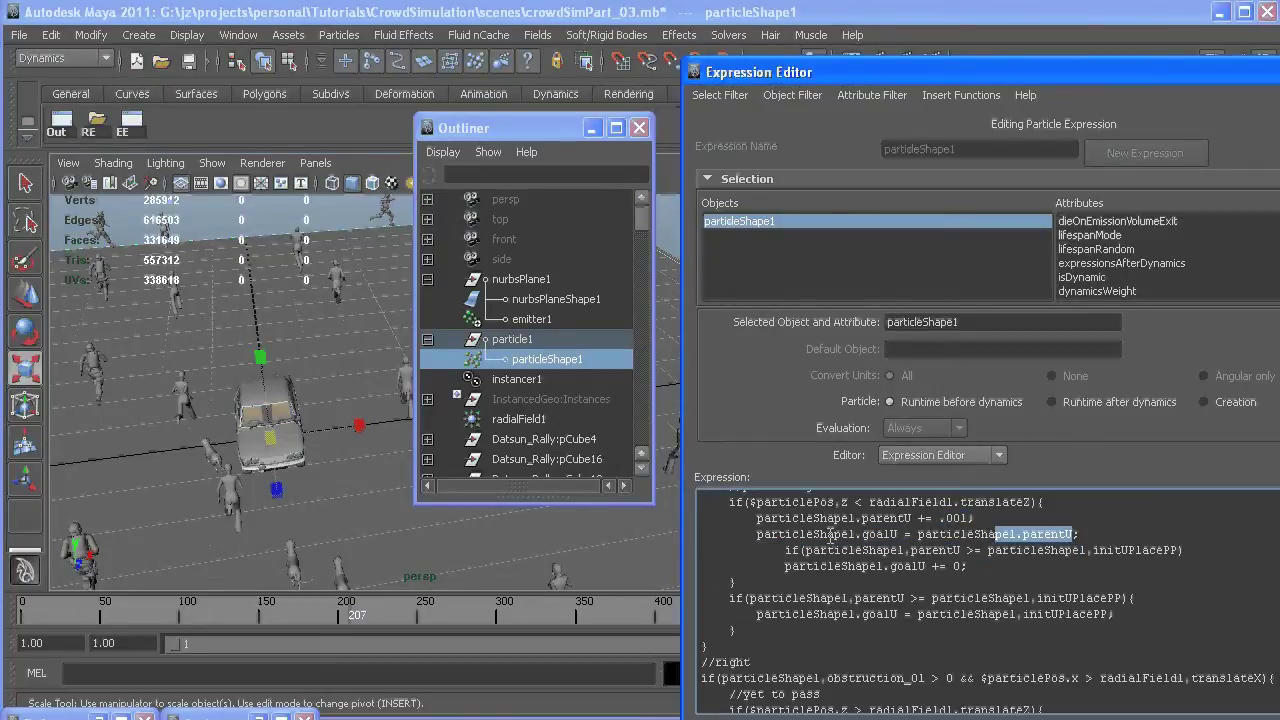
{"action": "left_click_drag", "start_coordinate": [786, 550], "coordinate": [976, 551]}
{"action": "key", "text": "ctrl+z"}
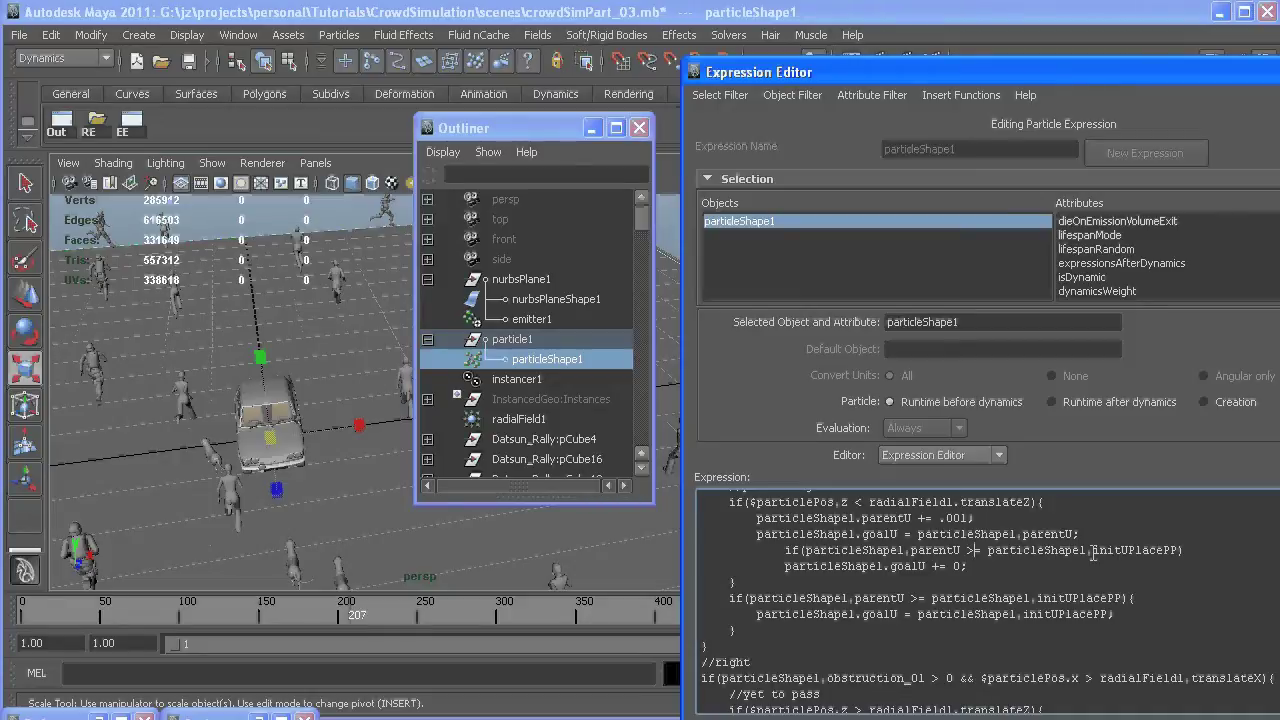
{"action": "left_click_drag", "start_coordinate": [1093, 550], "coordinate": [1177, 541]}
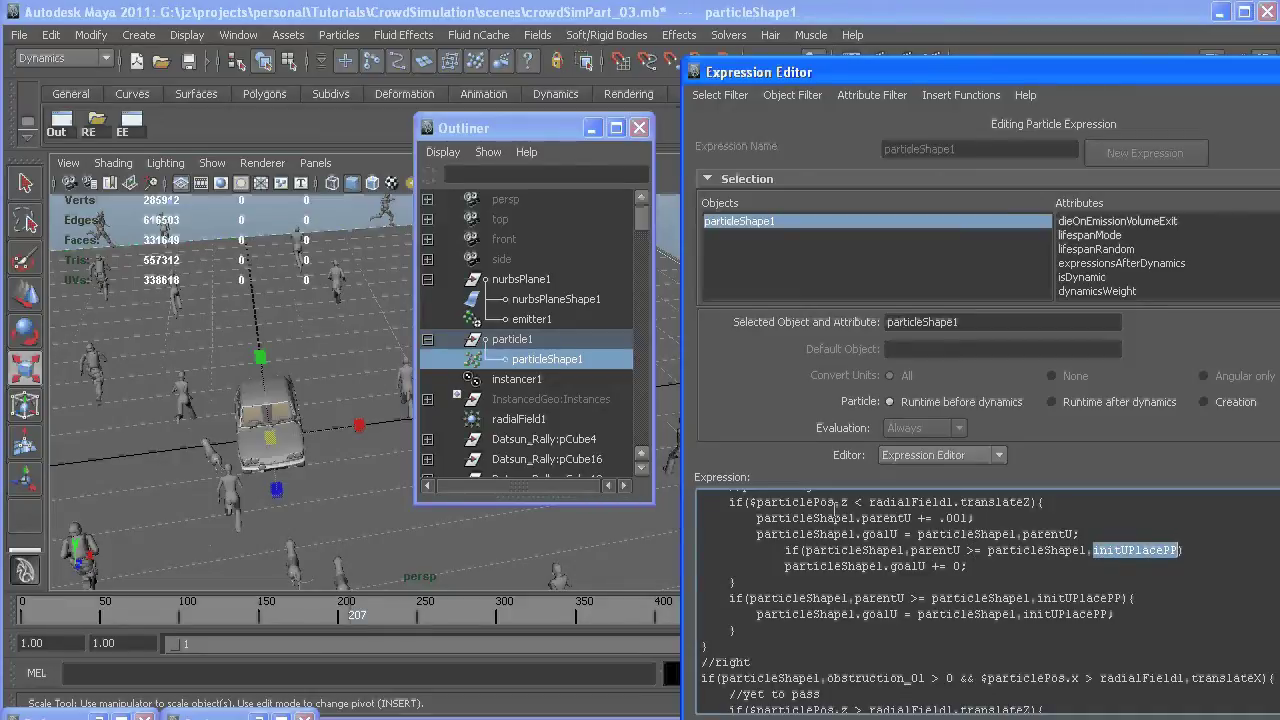
{"action": "left_click_drag", "start_coordinate": [932, 566], "coordinate": [962, 566]}
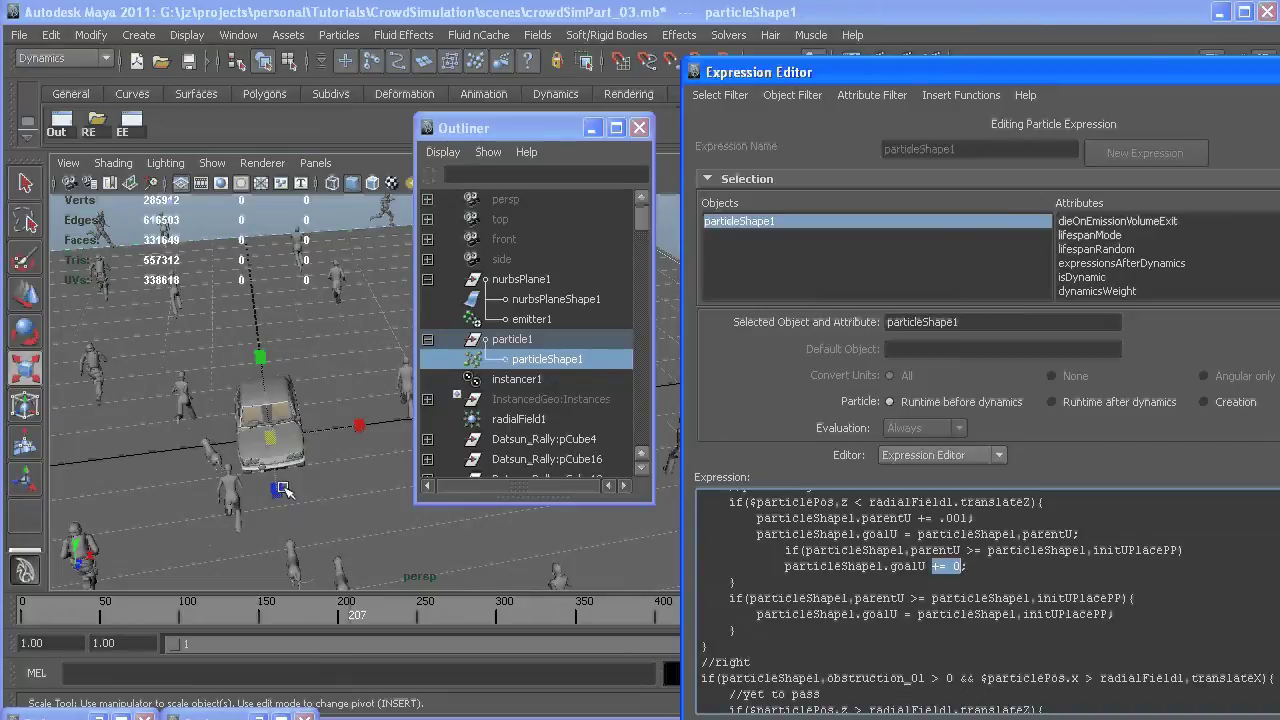
Step: Try to comment out the last parentU >= initUPlacePP test and its goalU assignment in the //left block, and apply the expression
{"action": "scroll", "coordinate": [934, 586], "scroll_direction": "down", "scroll_amount": 1}
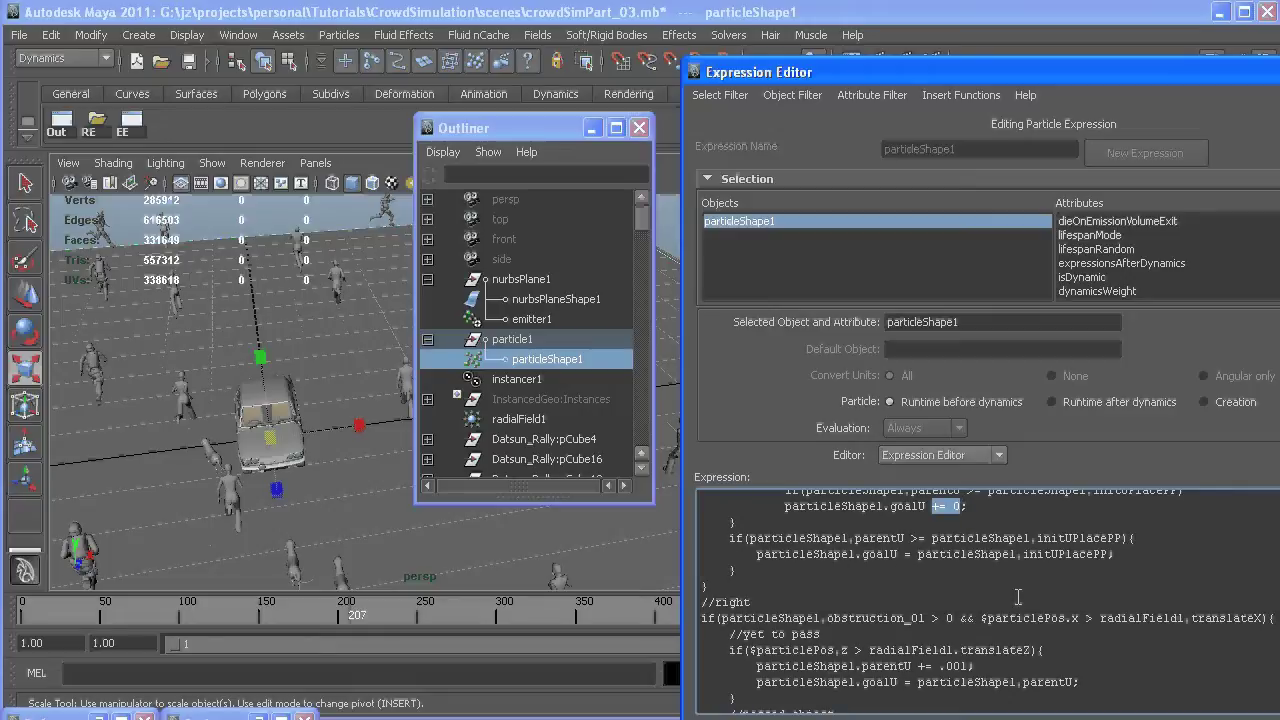
{"action": "scroll", "coordinate": [986, 579], "scroll_direction": "up", "scroll_amount": 1}
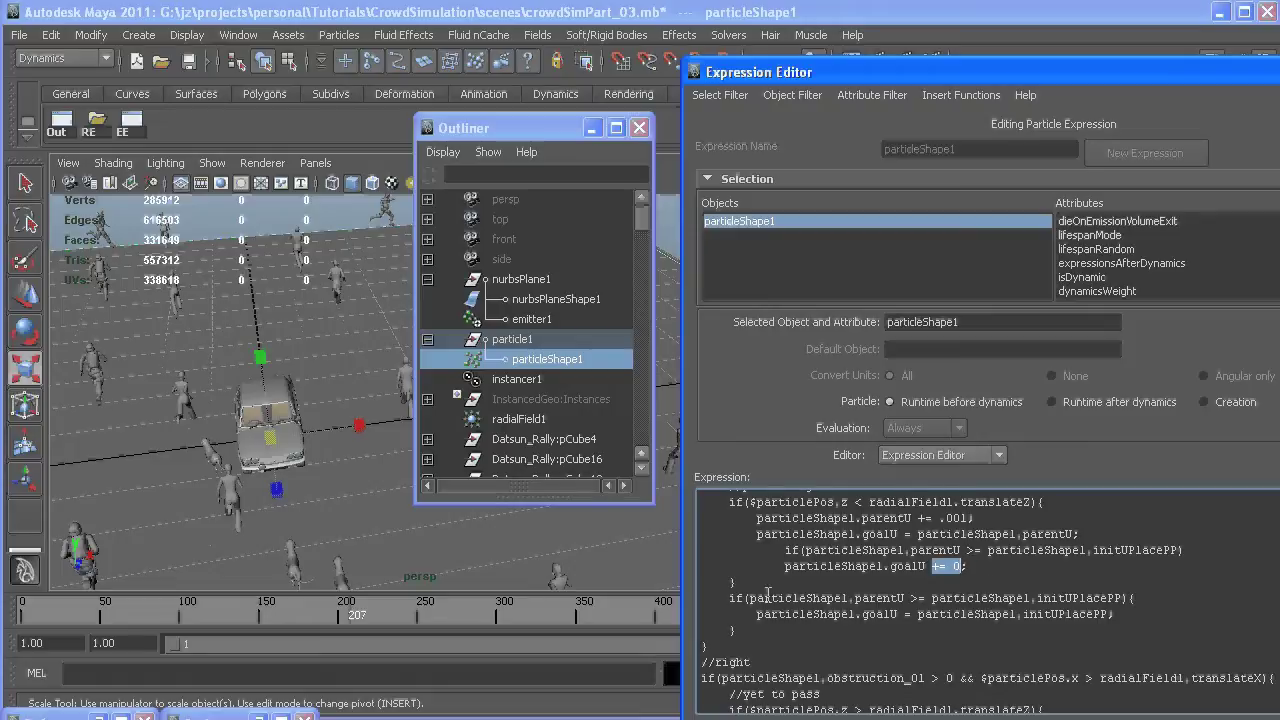
{"action": "left_click", "coordinate": [813, 594]}
{"action": "key", "text": "Home"}
{"action": "type", "text": "//"}
{"action": "left_click", "coordinate": [758, 615]}
{"action": "type", "text": "//"}
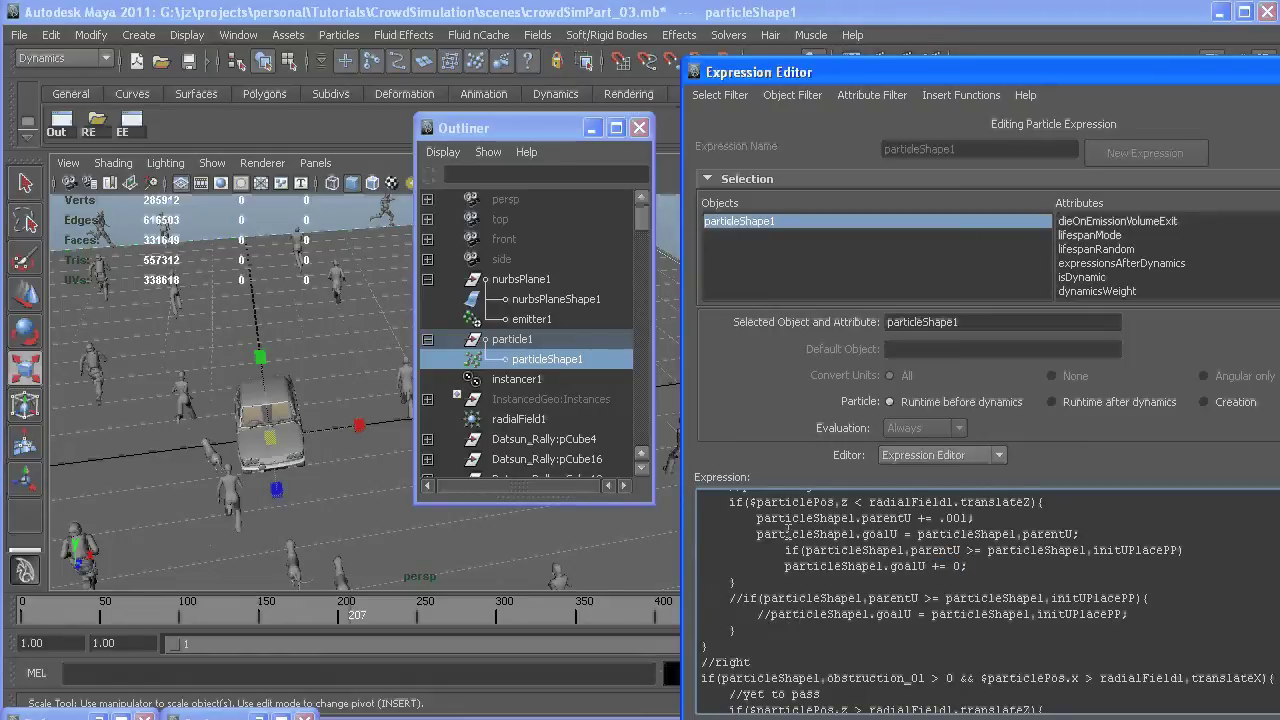
{"action": "left_click_drag", "start_coordinate": [515, 138], "coordinate": [942, 94]}
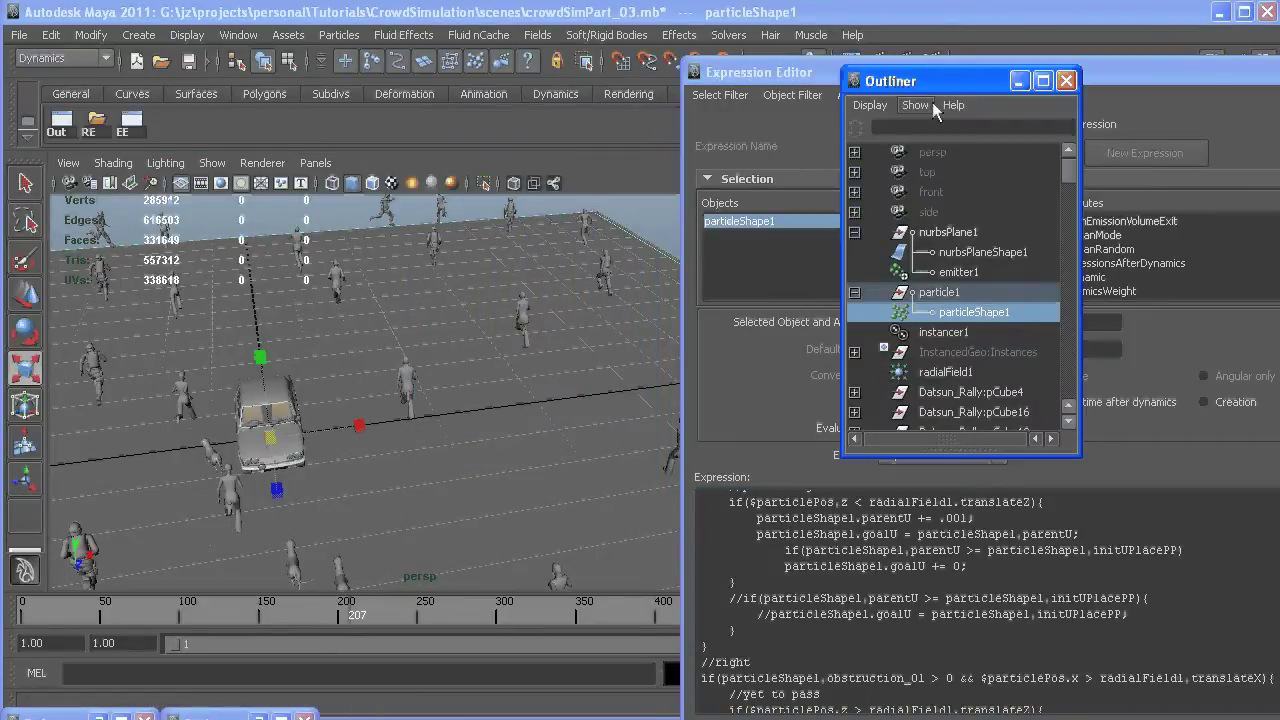
{"action": "left_click_drag", "start_coordinate": [777, 78], "coordinate": [595, 6]}
{"action": "left_click", "coordinate": [583, 690]}
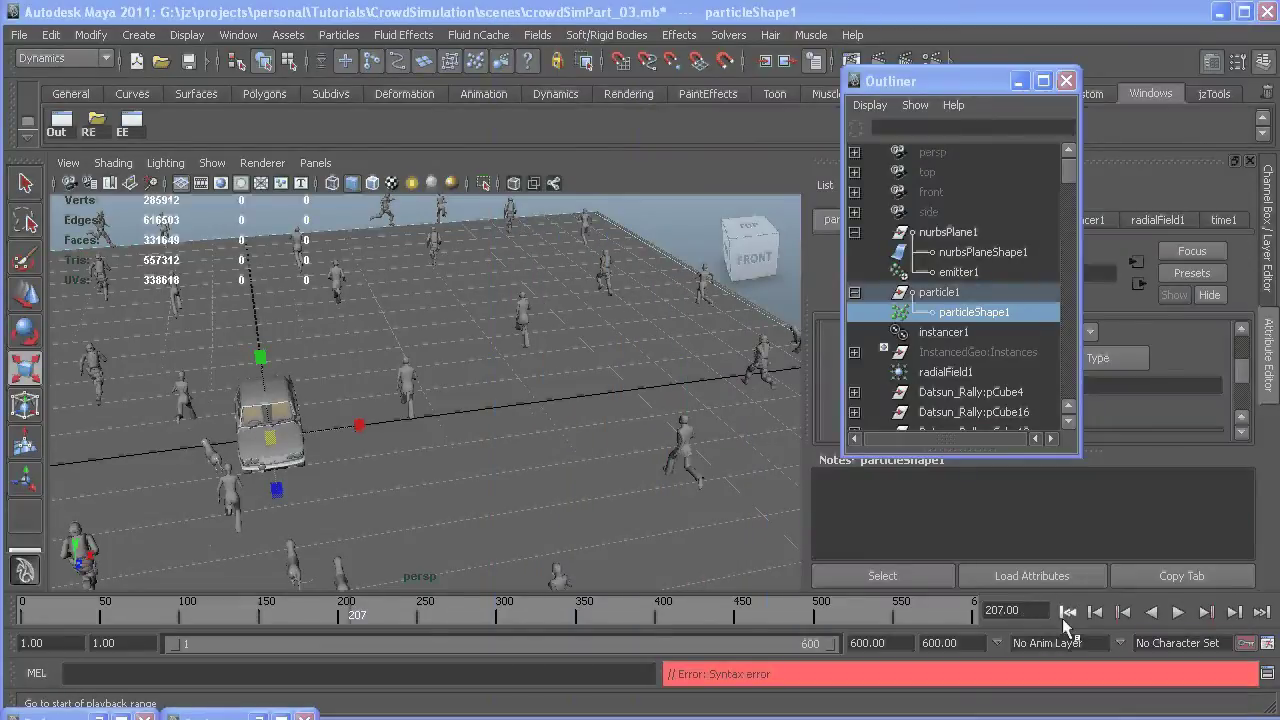
Step: Remove the // marks from the parentU >= initUPlacePP test and its goalU assignment in the //left block
{"action": "left_click_drag", "start_coordinate": [1279, 9], "coordinate": [907, 8]}
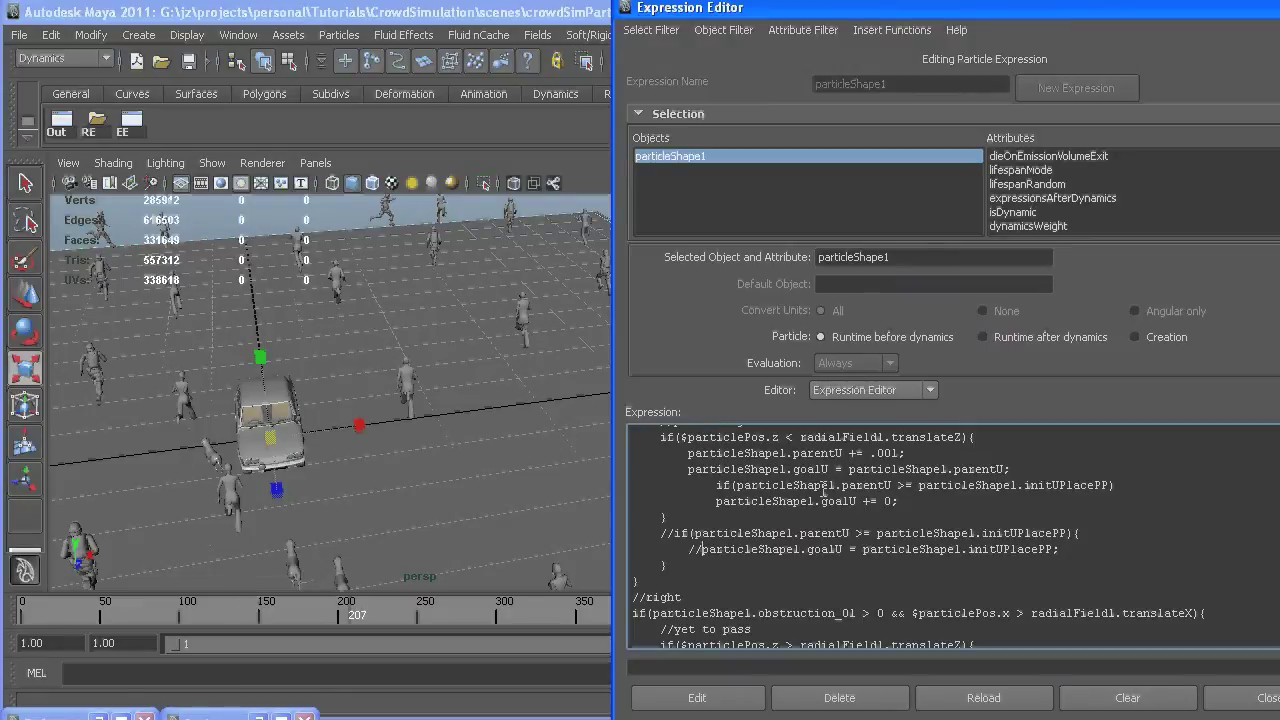
{"action": "key", "text": "BackSpace"}
{"action": "key", "text": "BackSpace"}
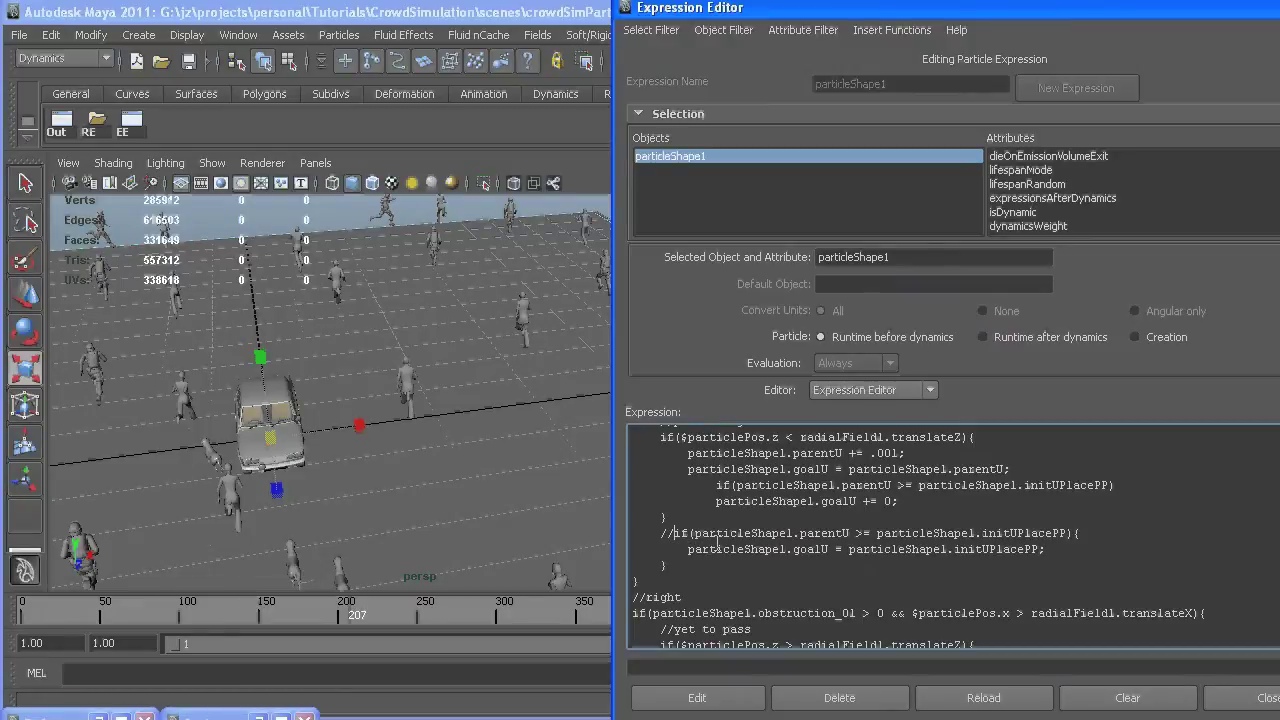
{"action": "key", "text": "BackSpace"}
{"action": "key", "text": "BackSpace"}
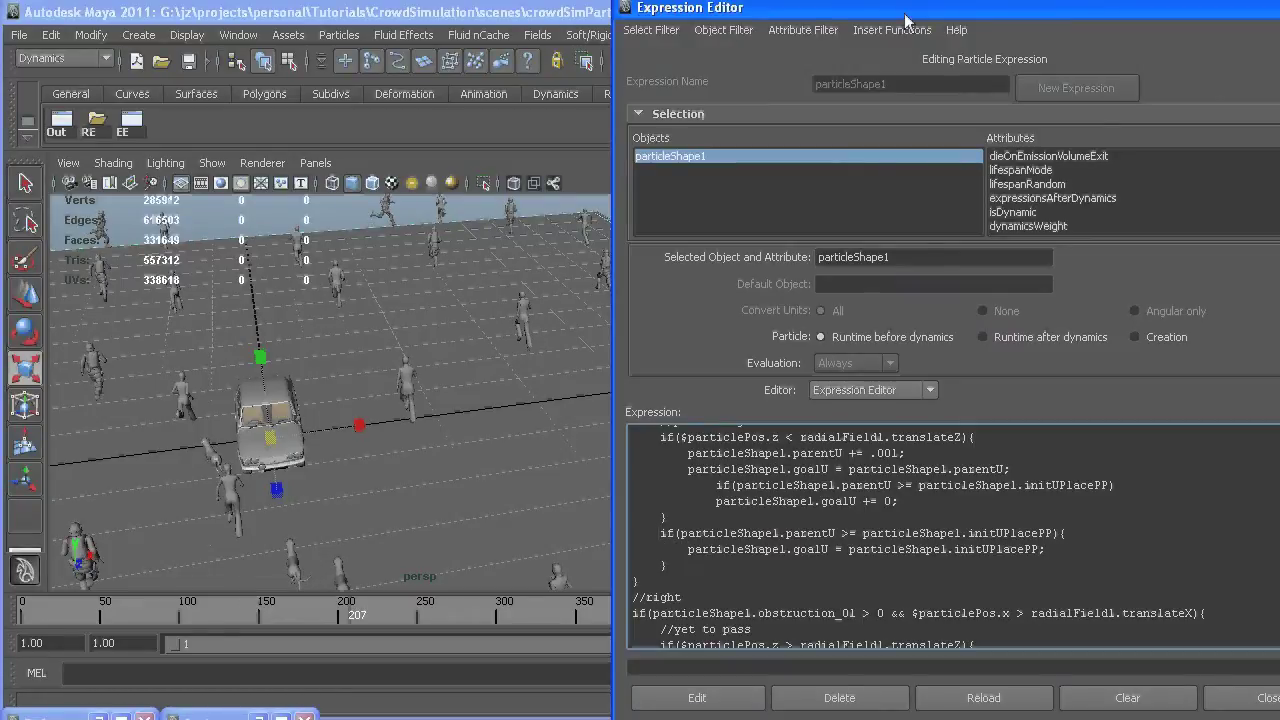
{"action": "mouse_move", "coordinate": [905, 15]}
{"action": "left_mouse_down"}
{"action": "mouse_move", "coordinate": [1279, 110]}
{"action": "mouse_move", "coordinate": [1279, 131]}
{"action": "mouse_move", "coordinate": [948, 131]}
{"action": "mouse_move", "coordinate": [913, 24]}
{"action": "left_mouse_up"}
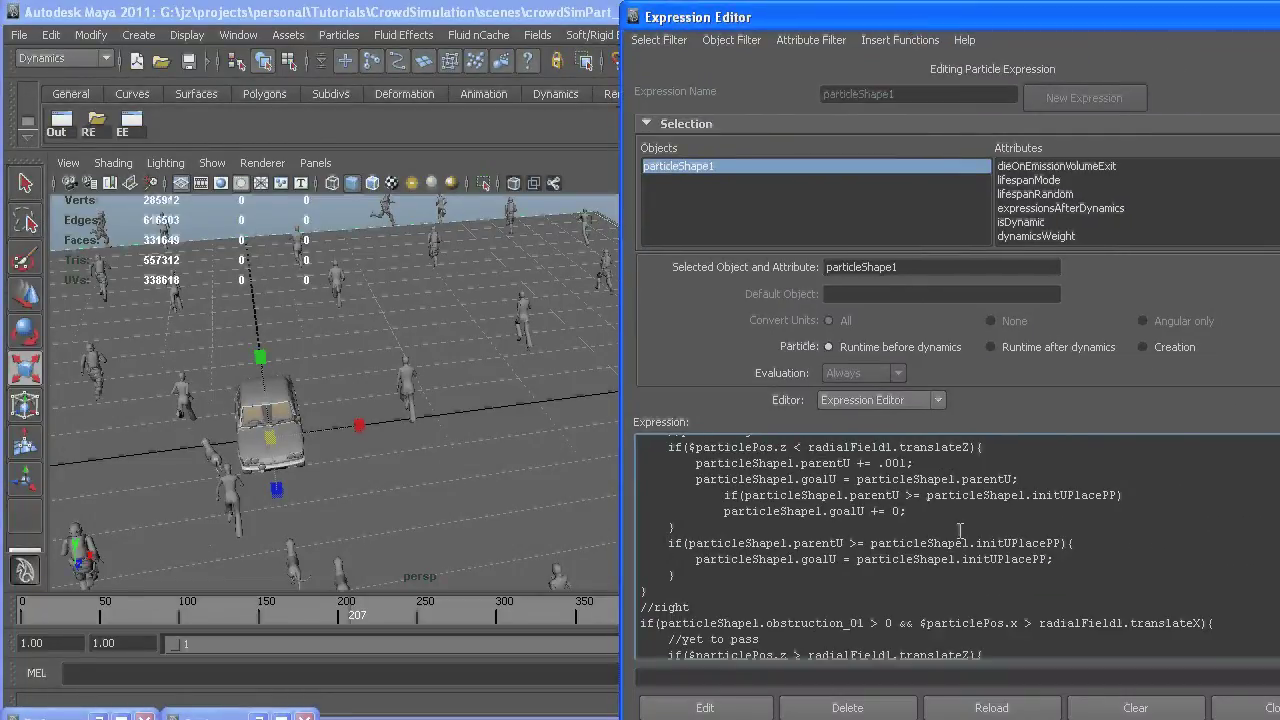
Step: Examine the //right block's condition combining obstruction_01 > 0 with $particlePos.x > radialField1.translateX
{"action": "scroll", "coordinate": [993, 510], "scroll_direction": "down", "scroll_amount": 1}
{"action": "scroll", "coordinate": [993, 510], "scroll_direction": "up", "scroll_amount": 1}
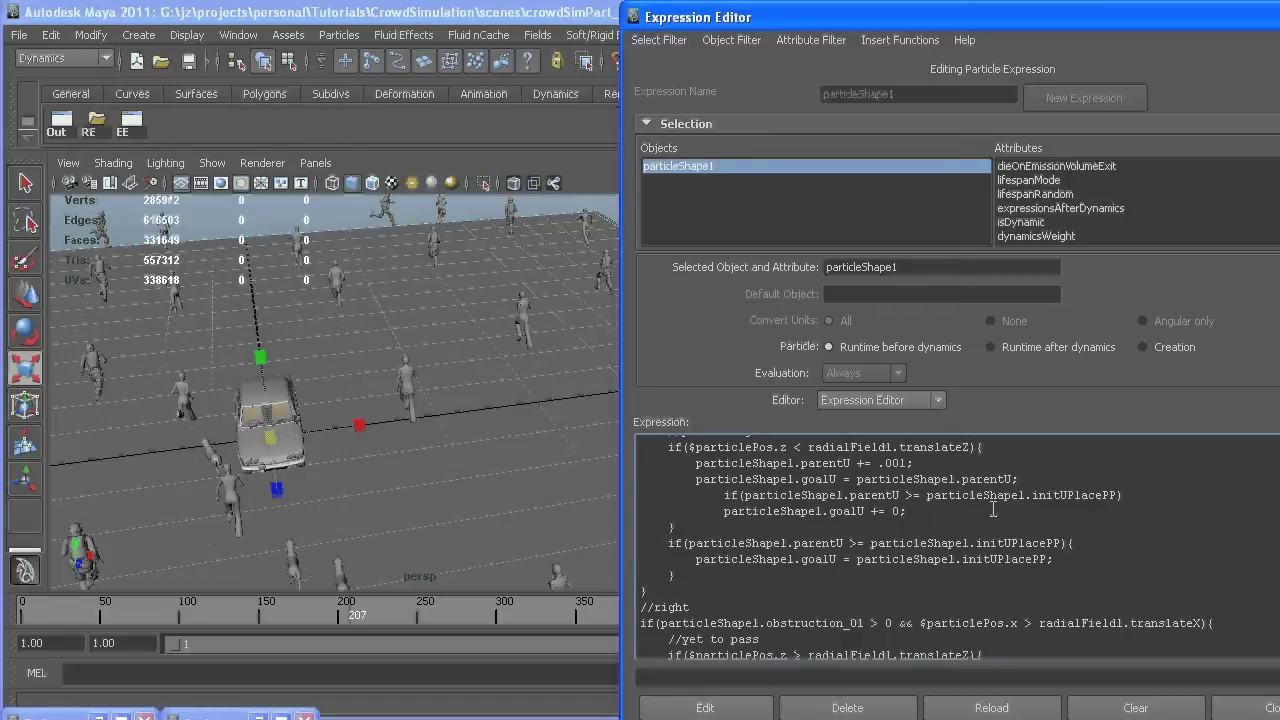
{"action": "scroll", "coordinate": [776, 512], "scroll_direction": "down", "scroll_amount": 2}
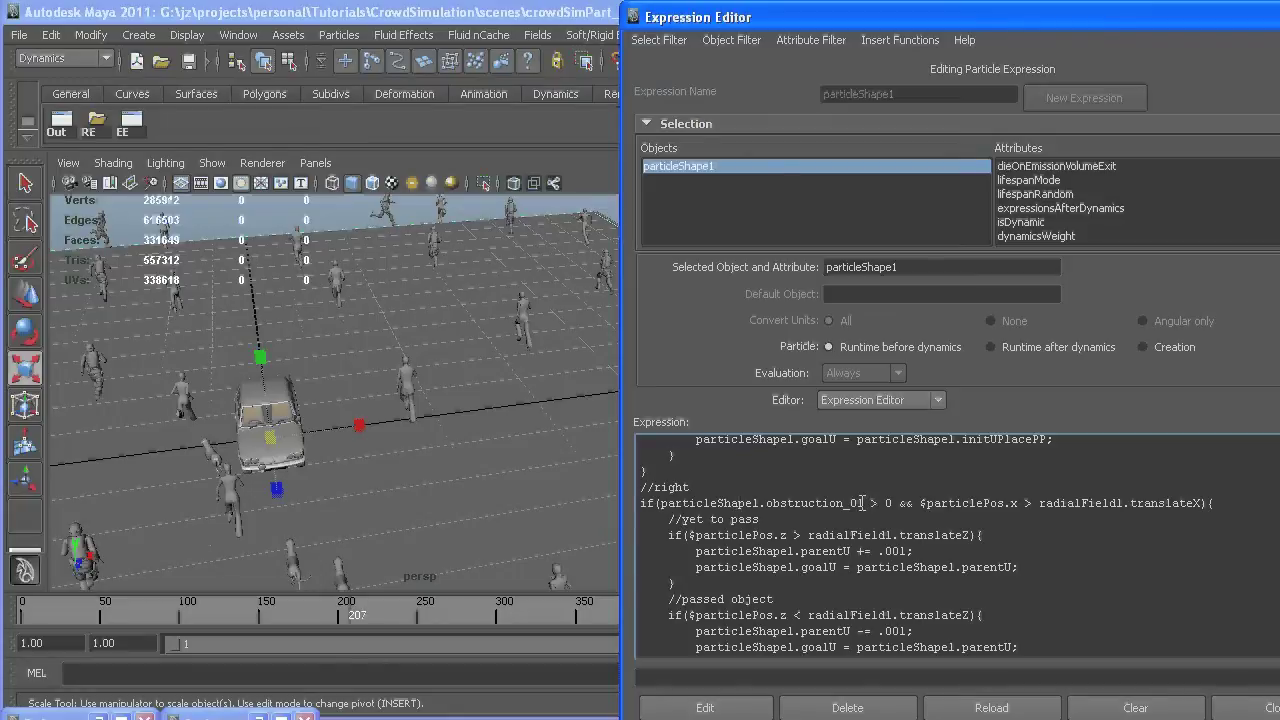
{"action": "left_click_drag", "start_coordinate": [761, 505], "coordinate": [875, 503]}
{"action": "double_click", "coordinate": [888, 503]}
{"action": "left_click_drag", "start_coordinate": [924, 503], "coordinate": [1204, 506]}
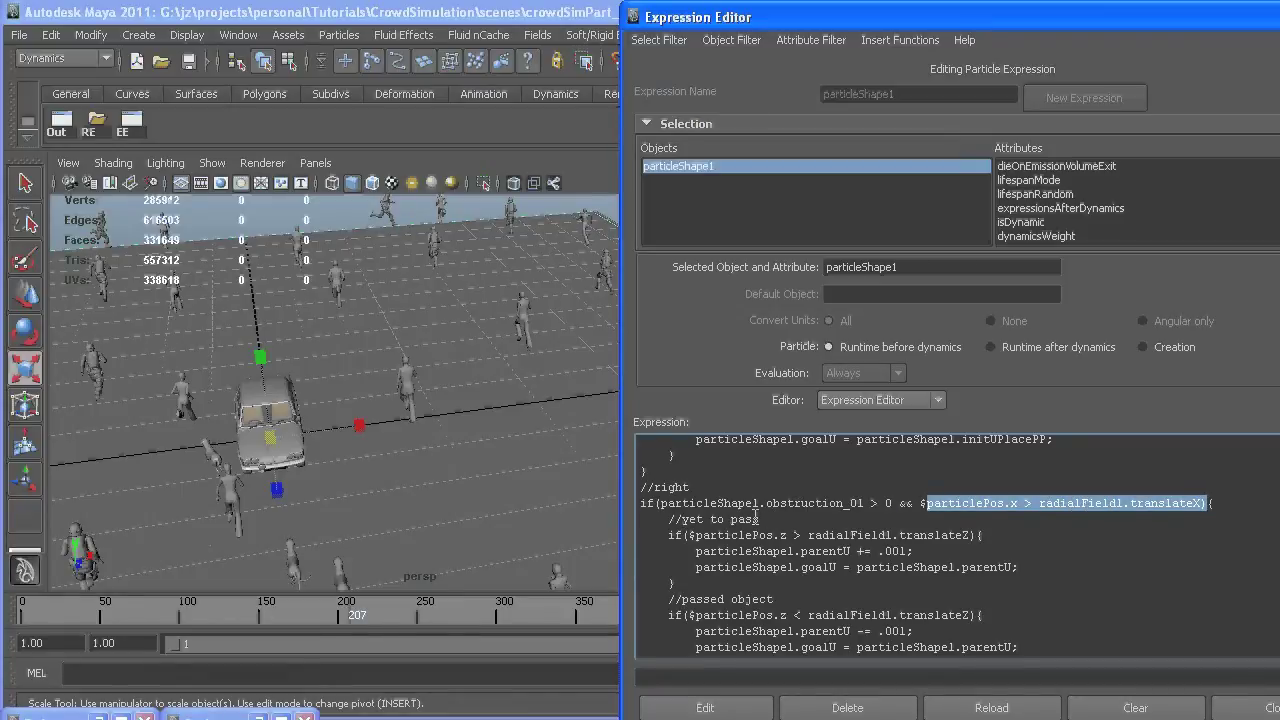
Step: Examine the //right block's yet to pass and passed object cases against the //left block's passed object case
{"action": "scroll", "coordinate": [796, 577], "scroll_direction": "down", "scroll_amount": 1}
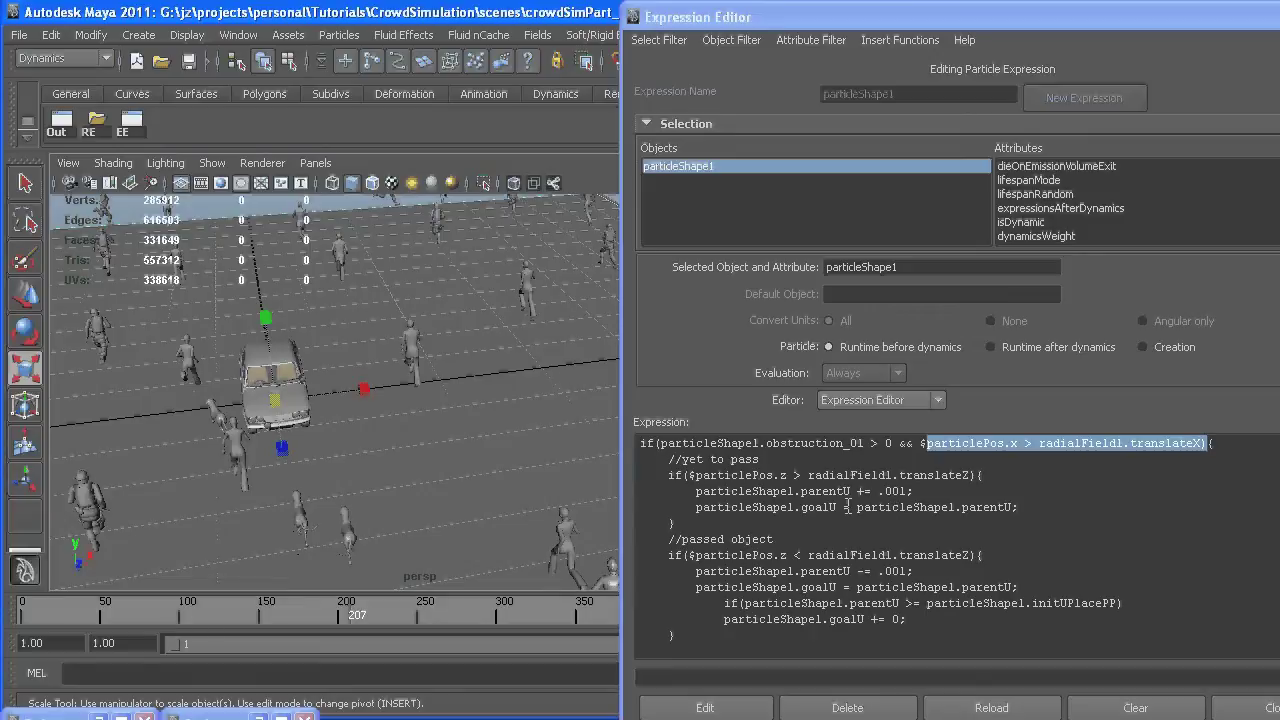
{"action": "scroll", "coordinate": [745, 543], "scroll_direction": "down", "scroll_amount": 2}
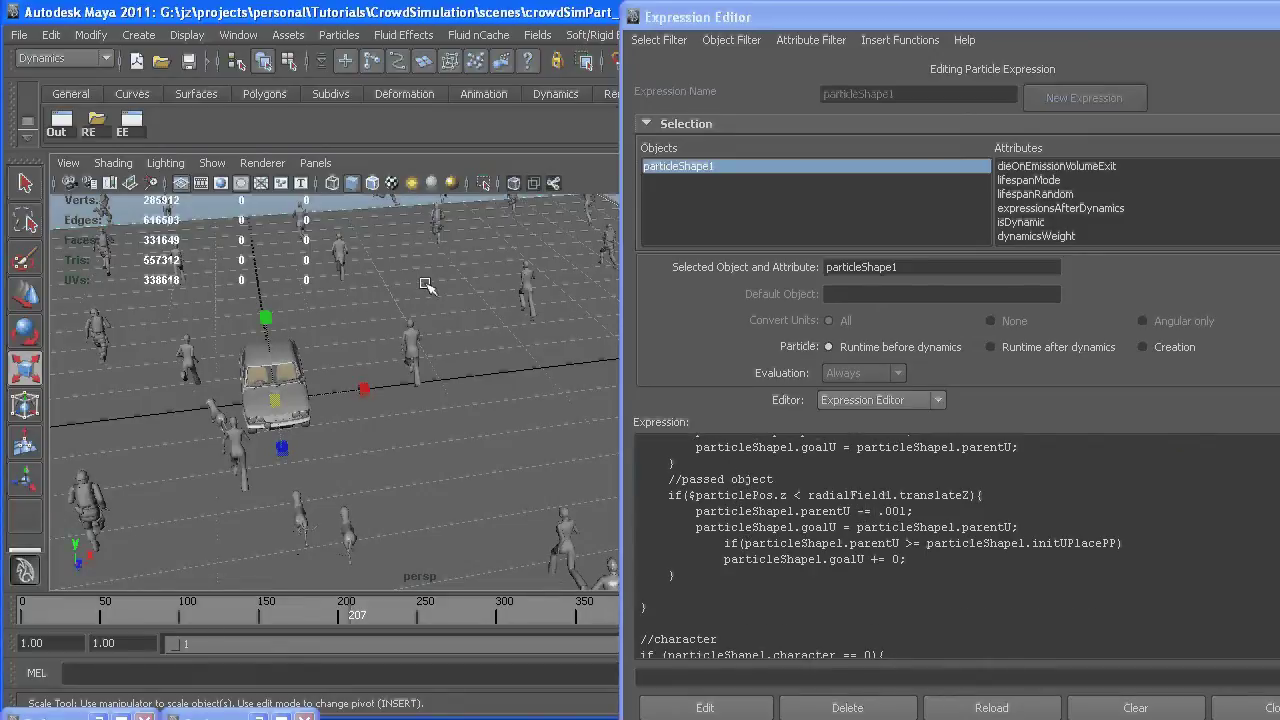
{"action": "scroll", "coordinate": [881, 523], "scroll_direction": "down", "scroll_amount": 2}
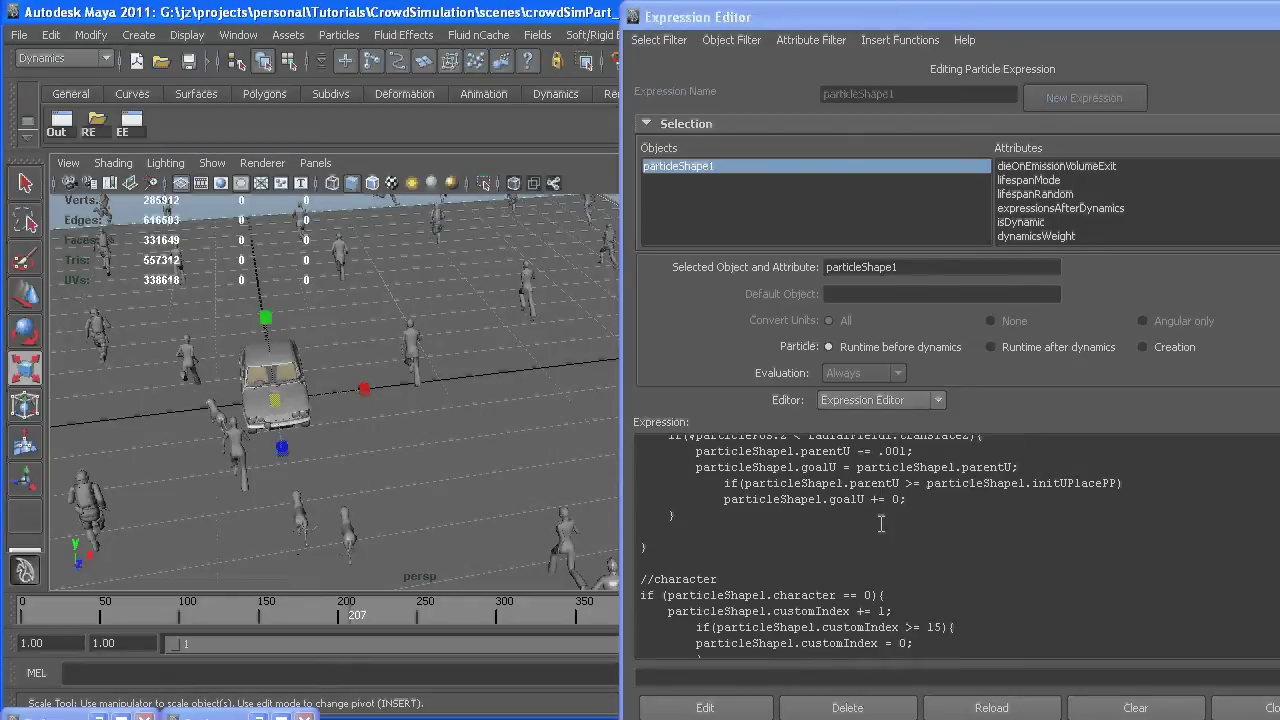
{"action": "scroll", "coordinate": [881, 523], "scroll_direction": "up", "scroll_amount": 4}
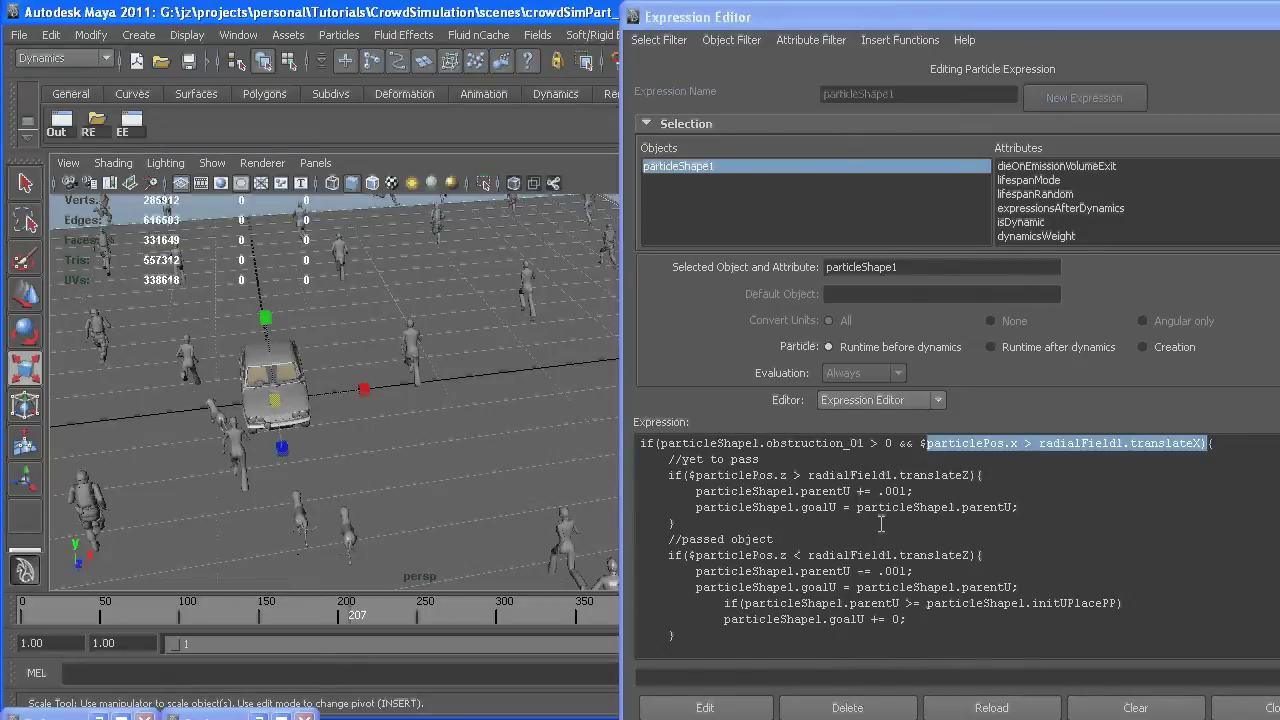
{"action": "scroll", "coordinate": [833, 530], "scroll_direction": "up", "scroll_amount": 2}
{"action": "scroll", "coordinate": [833, 530], "scroll_direction": "up", "scroll_amount": 4}
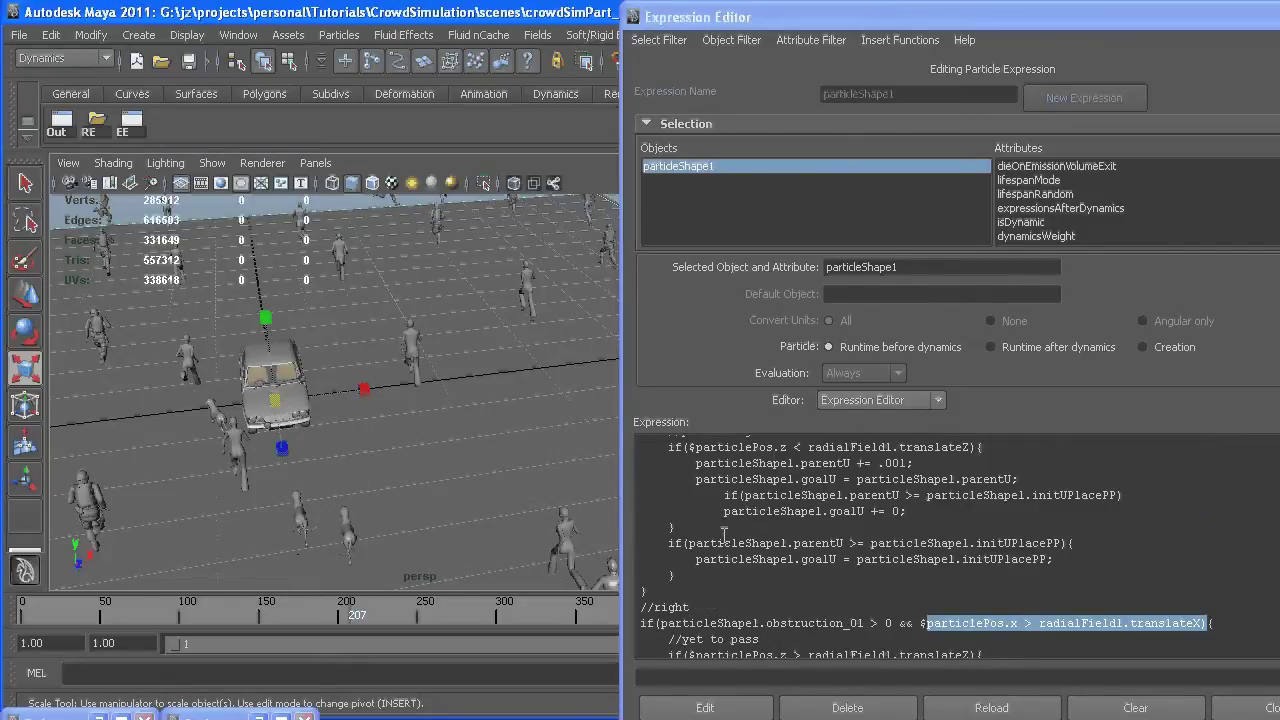
{"action": "left_click_drag", "start_coordinate": [1071, 565], "coordinate": [667, 543]}
{"action": "key", "text": "ctrl+c"}
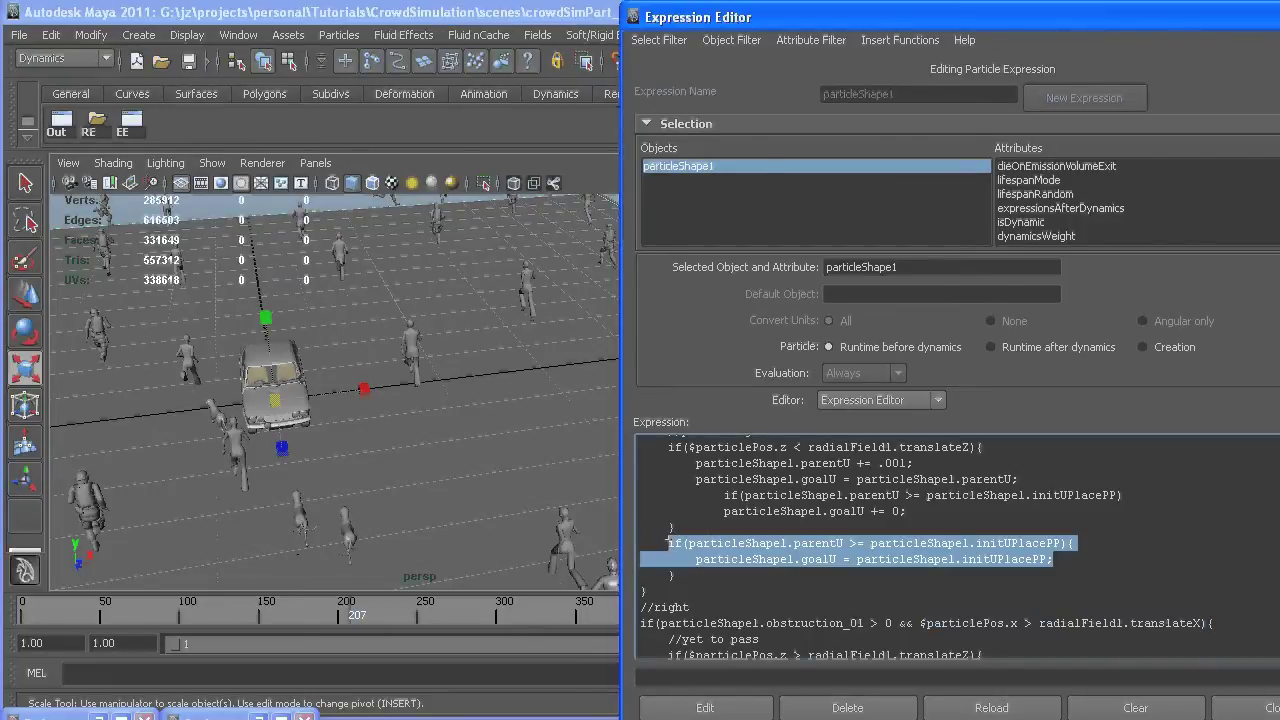
{"action": "key", "text": "BackSpace"}
{"action": "left_click_drag", "start_coordinate": [830, 17], "coordinate": [730, 18]}
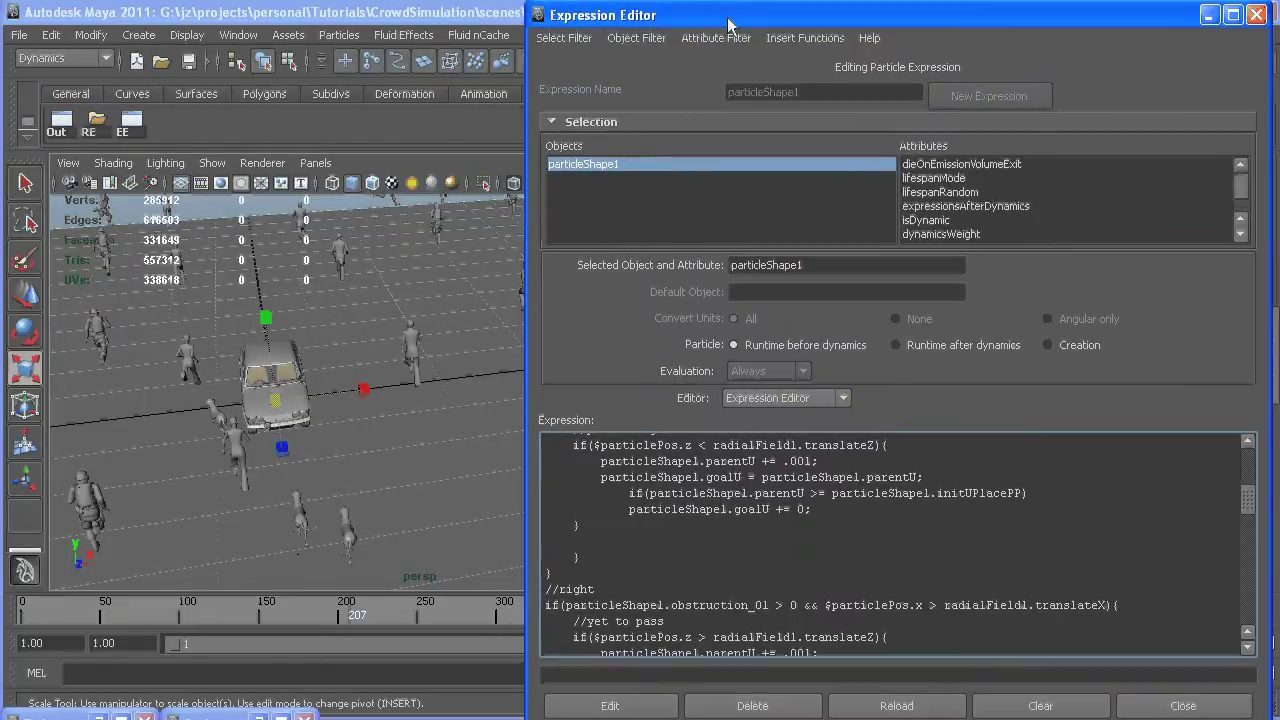
{"action": "key", "text": "ctrl+v"}
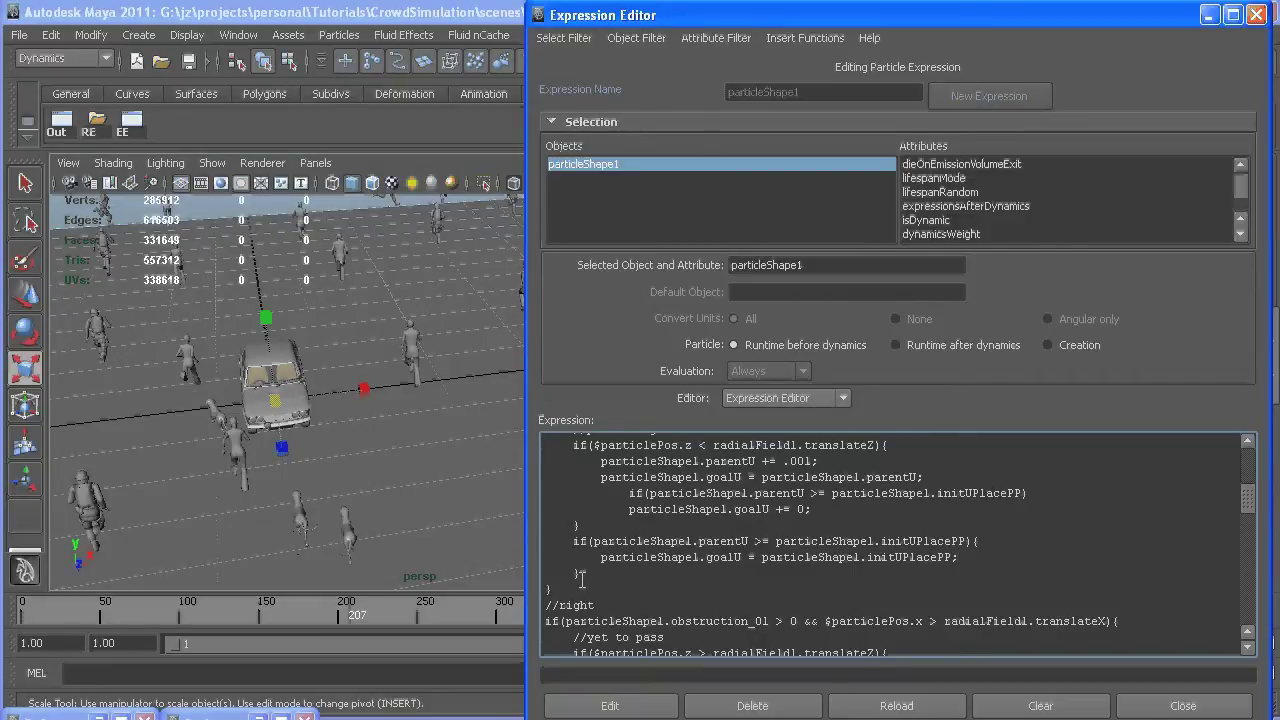
Step: Delete the last parentU >= initUPlacePP test with its goalU assignment and closing brace from the //left block, and apply the expression
{"action": "left_click_drag", "start_coordinate": [582, 576], "coordinate": [554, 545]}
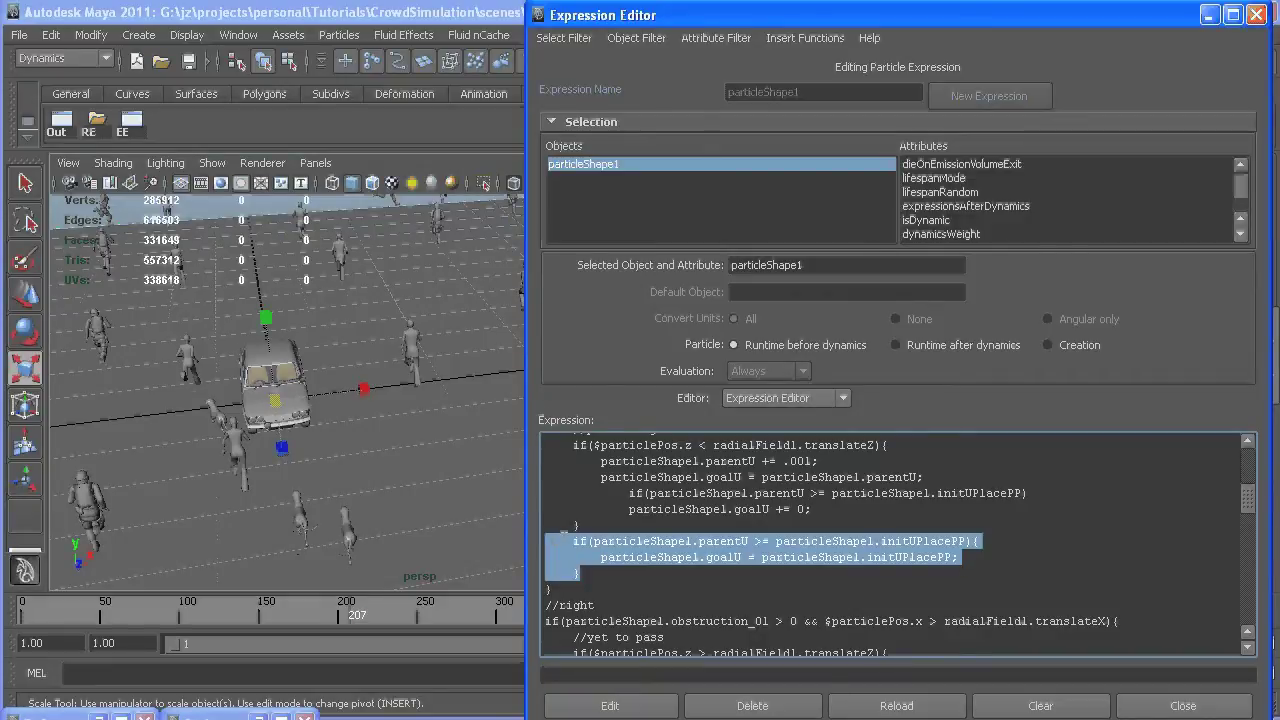
{"action": "key", "text": "Delete"}
{"action": "left_click", "coordinate": [611, 706]}
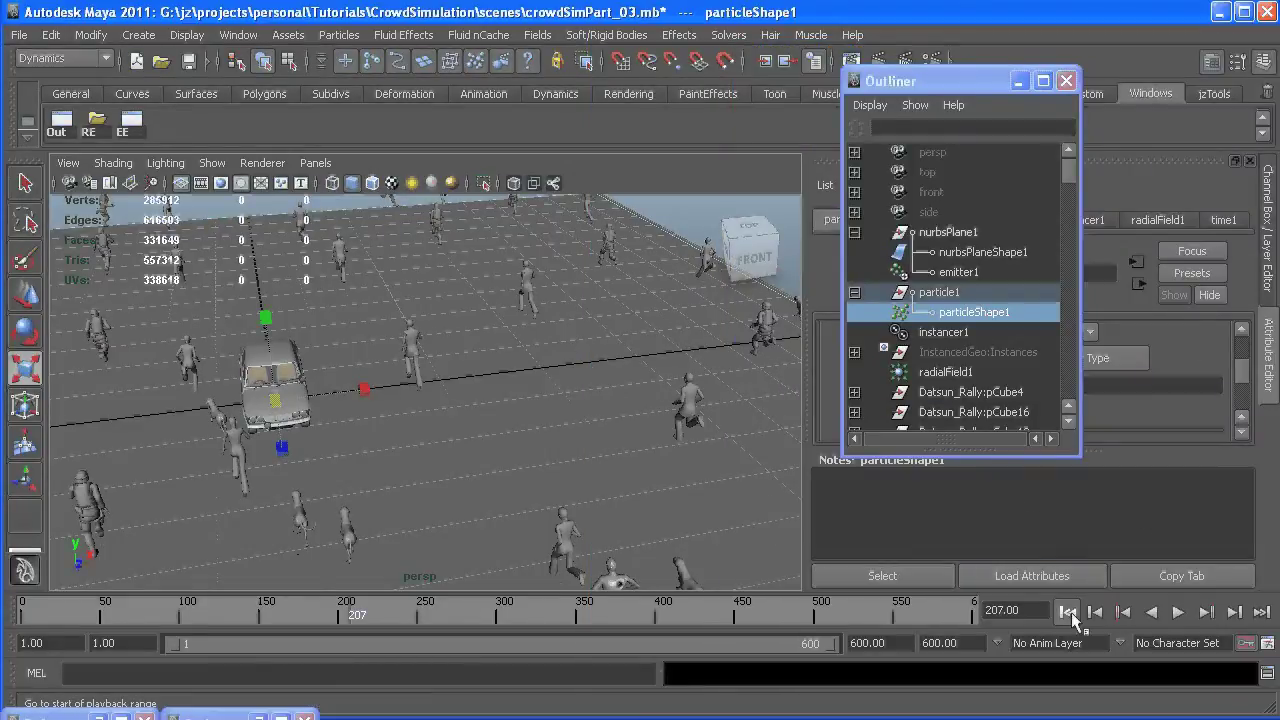
Step: Play the crowd simulation from the first frame to about frame 330 to check how particles move around the car
{"action": "left_click", "coordinate": [1068, 612]}
{"action": "left_click", "coordinate": [1179, 612]}
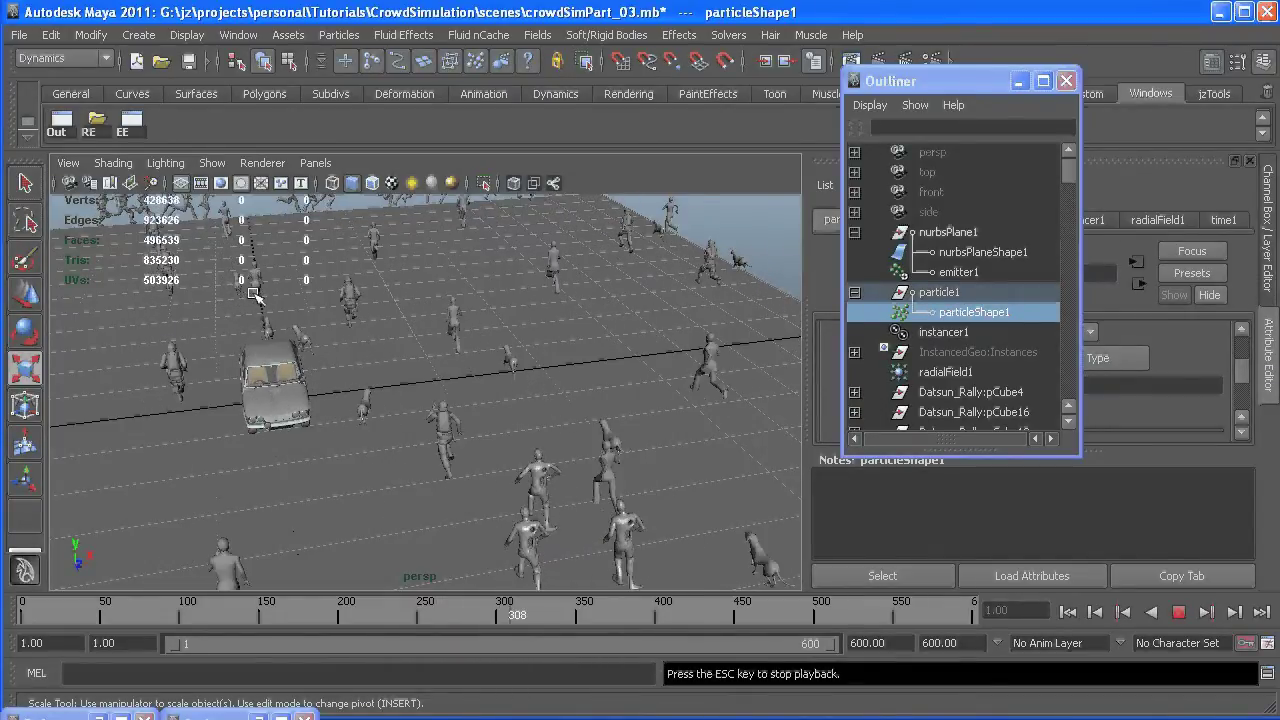
{"action": "left_click", "coordinate": [1182, 612]}
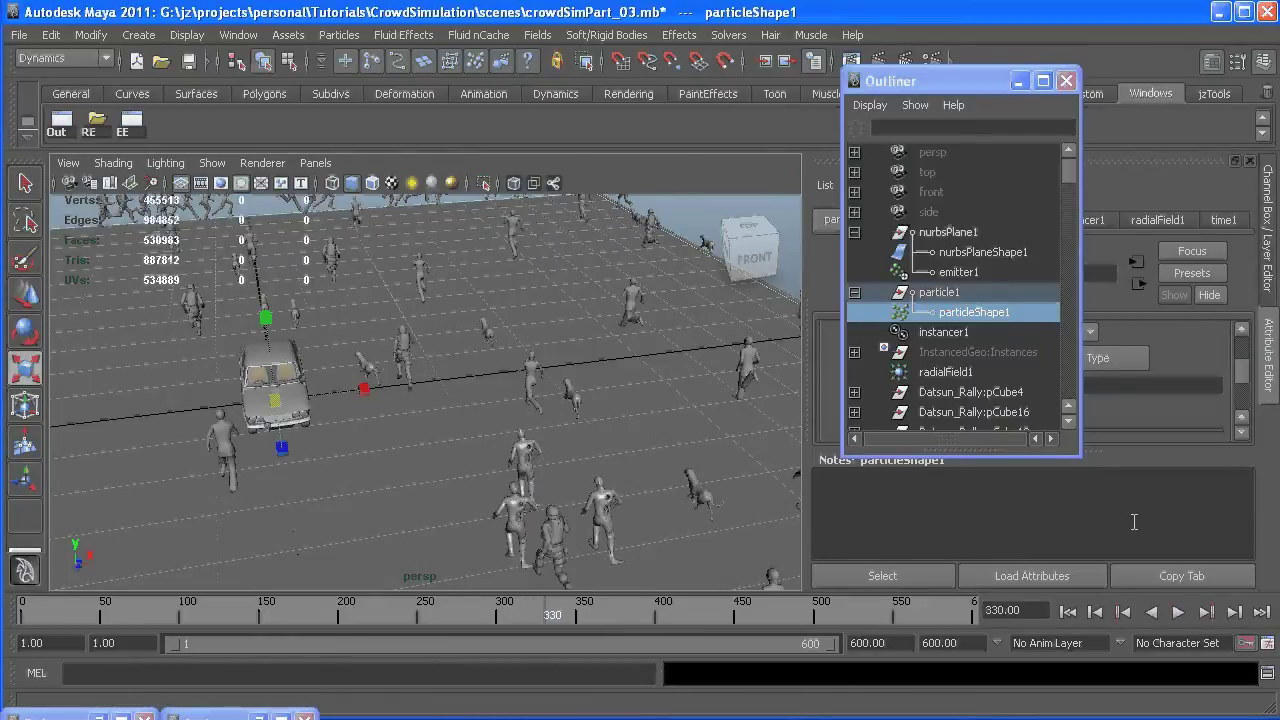
Step: Set radialField1's Max Distance to 5
{"action": "left_click", "coordinate": [945, 372]}
{"action": "left_click_drag", "start_coordinate": [928, 82], "coordinate": [591, 117]}
{"action": "scroll", "coordinate": [1060, 395], "scroll_direction": "up", "scroll_amount": 3}
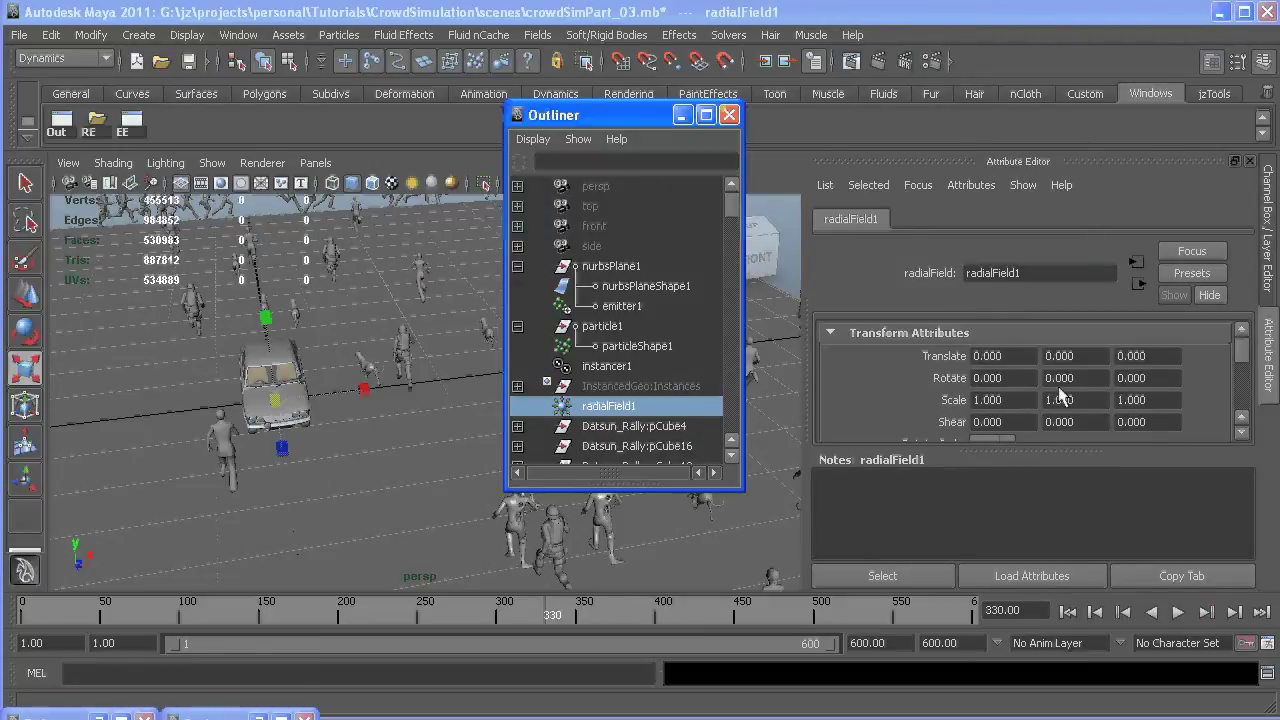
{"action": "key", "text": "ctrl+a"}
{"action": "scroll", "coordinate": [1206, 325], "scroll_direction": "down", "scroll_amount": 3}
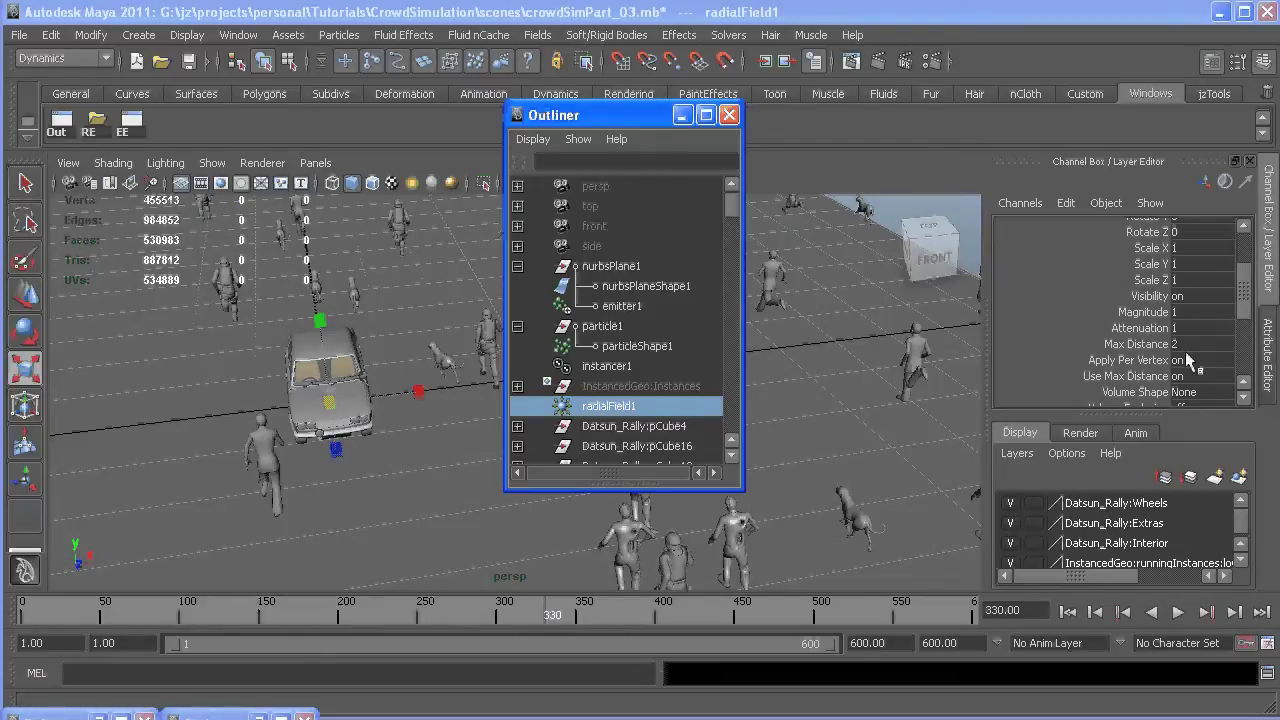
{"action": "left_click", "coordinate": [1224, 345]}
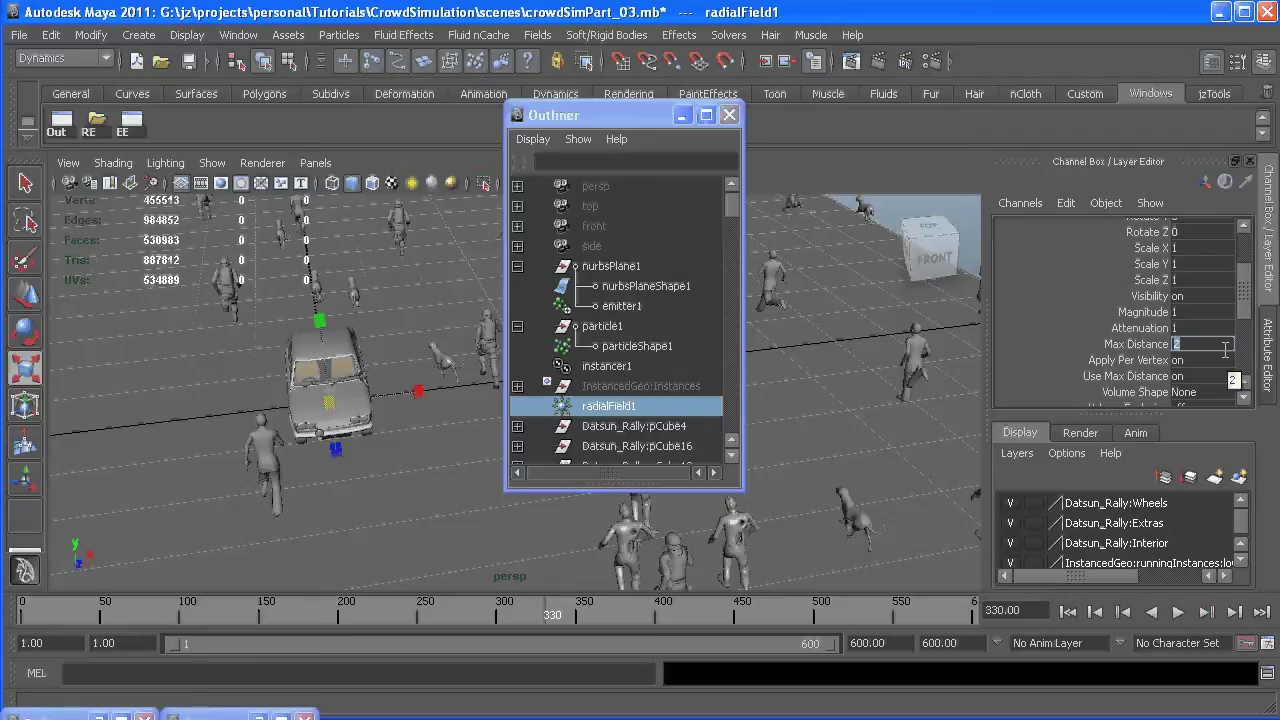
{"action": "type", "text": "5"}
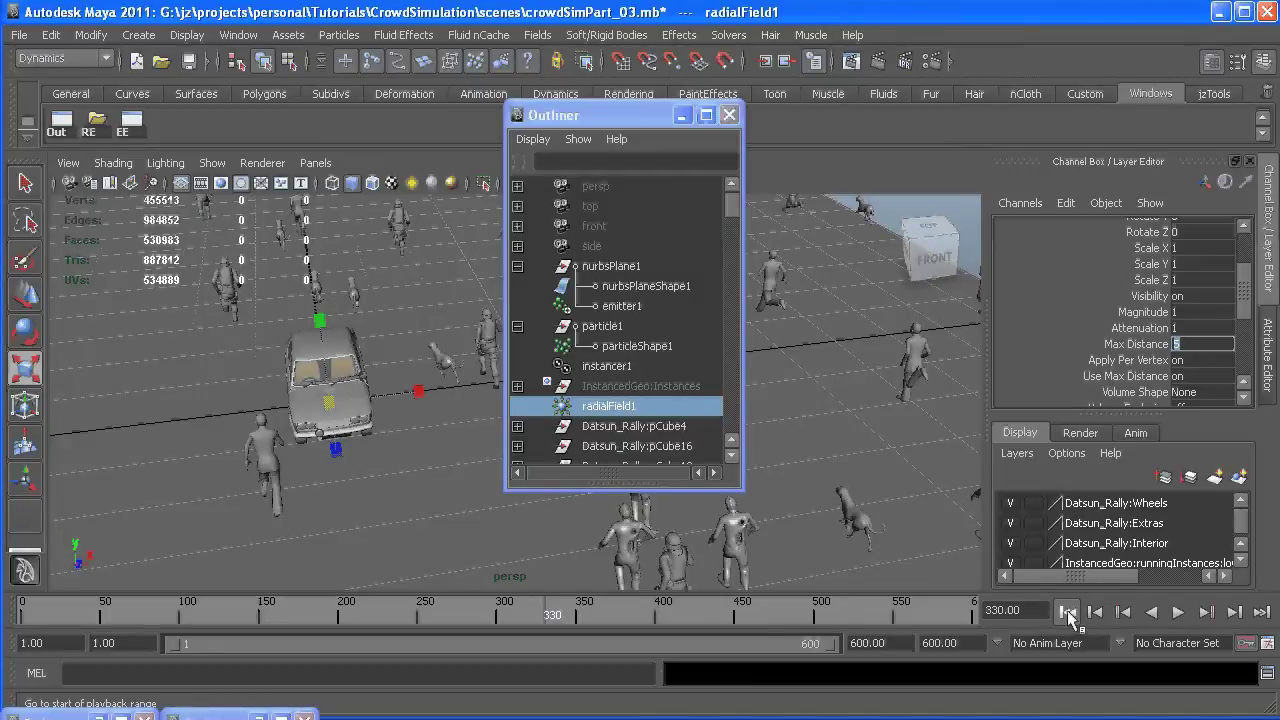
Step: Replay the simulation from the first frame to about frame 280 to check the crowd's avoidance with the new field distance
{"action": "left_click", "coordinate": [1068, 611]}
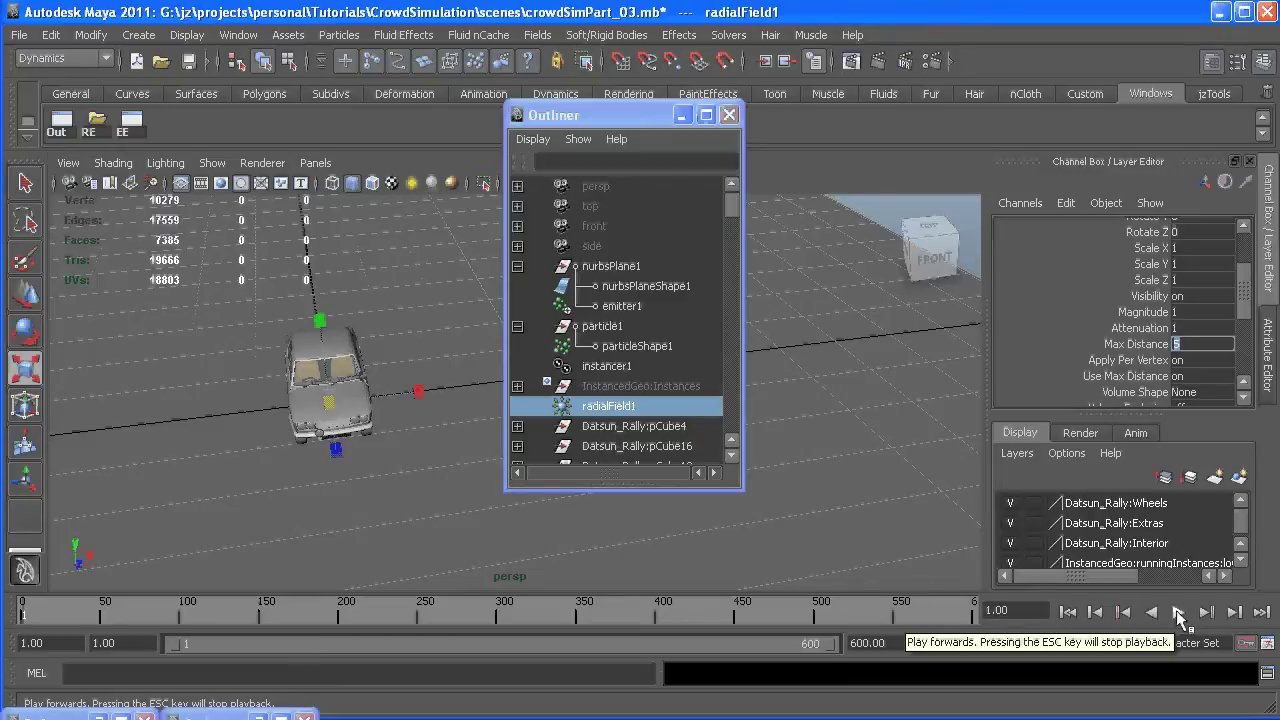
{"action": "left_click", "coordinate": [1178, 612]}
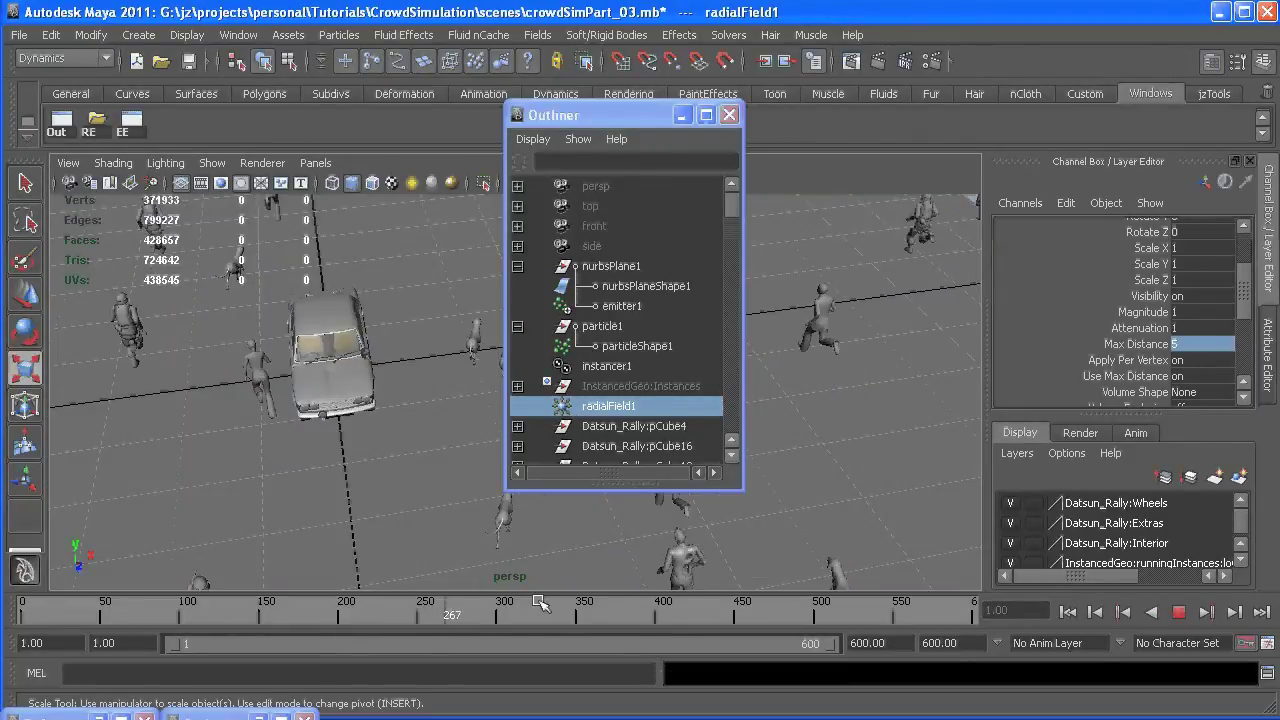
{"action": "left_click", "coordinate": [1179, 612]}
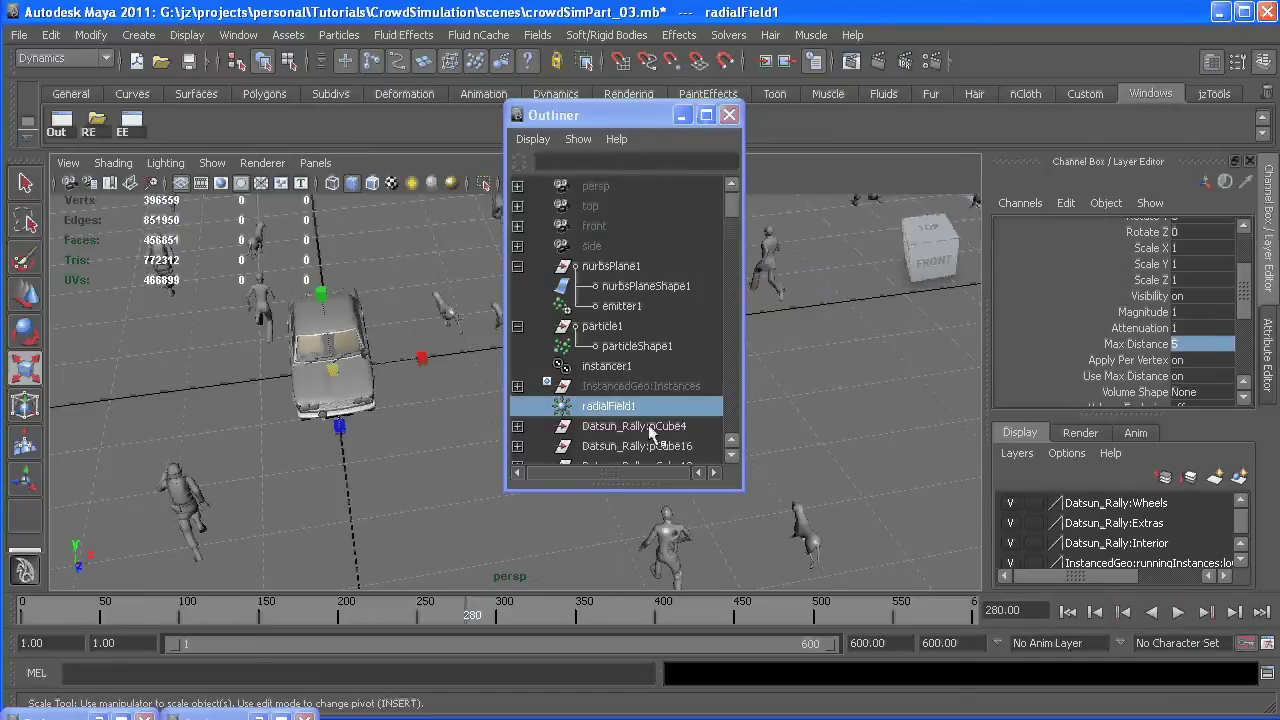
Step: Examine particleShape1's runtime expression from the steering blocks down to the //character blocks that cycle customIndex
{"action": "left_click", "coordinate": [630, 346]}
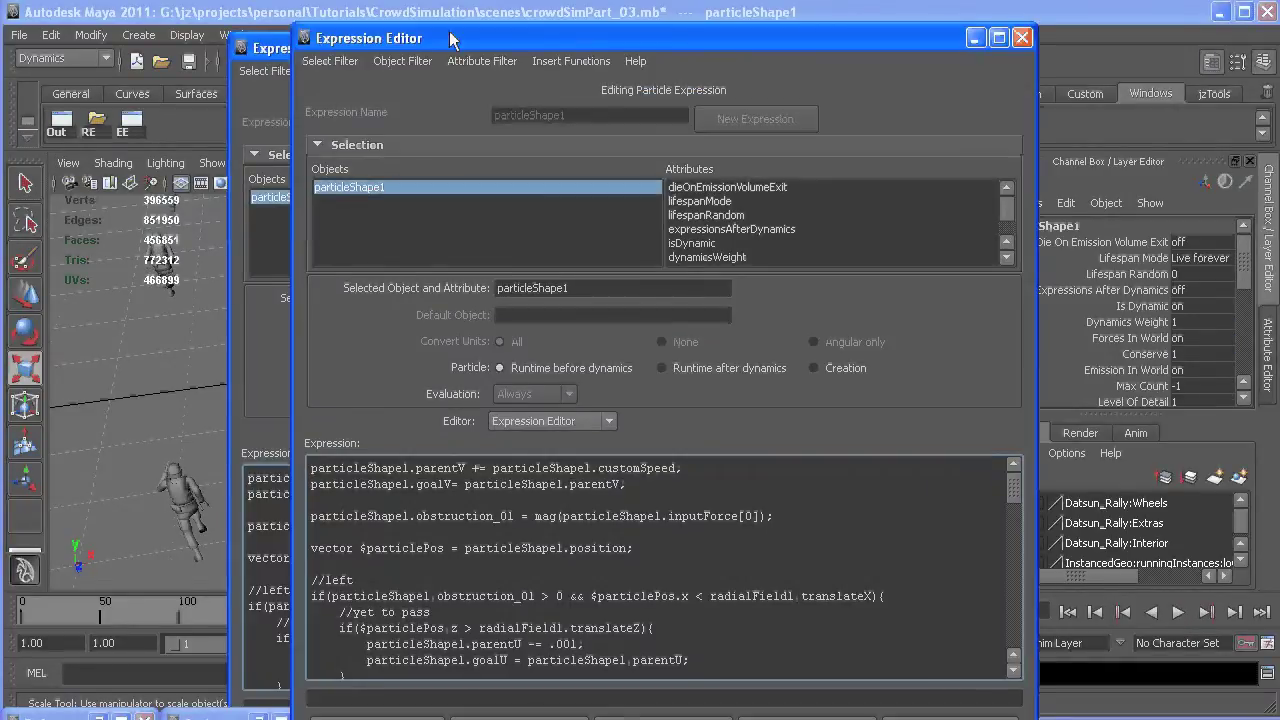
{"action": "left_click_drag", "start_coordinate": [450, 38], "coordinate": [532, 19]}
{"action": "scroll", "coordinate": [494, 533], "scroll_direction": "down", "scroll_amount": 3}
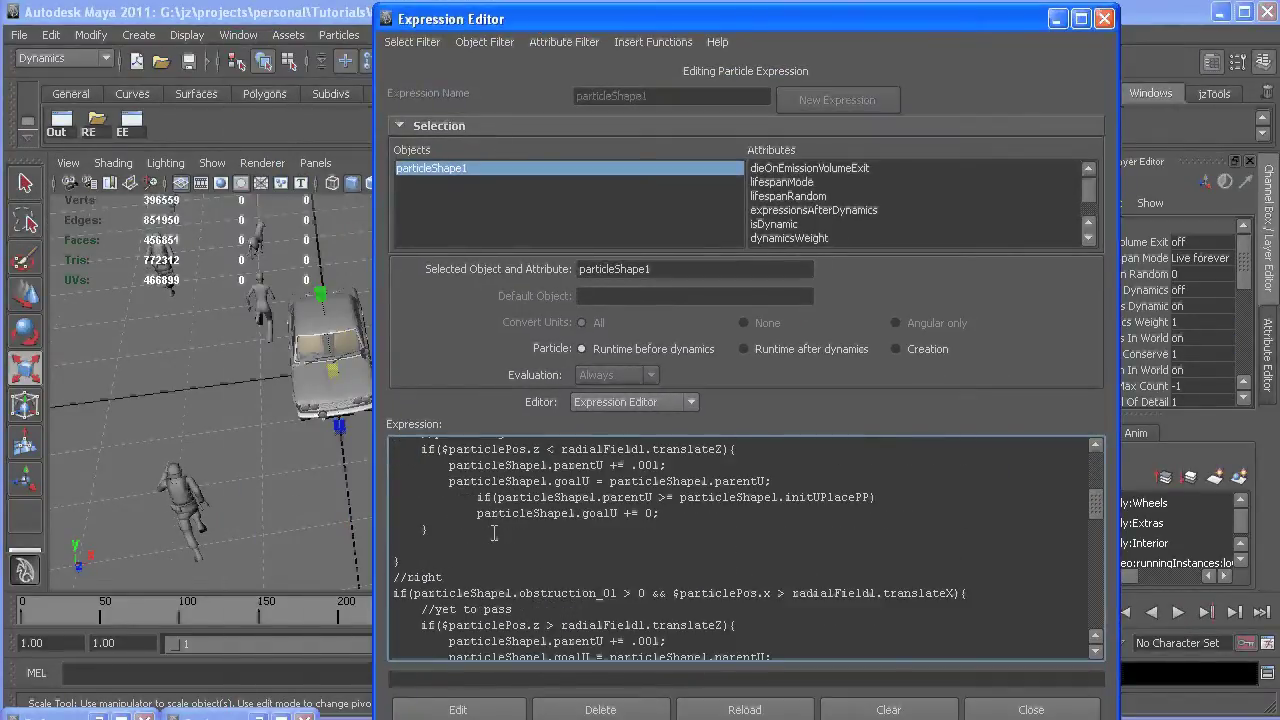
{"action": "scroll", "coordinate": [494, 533], "scroll_direction": "down", "scroll_amount": 8}
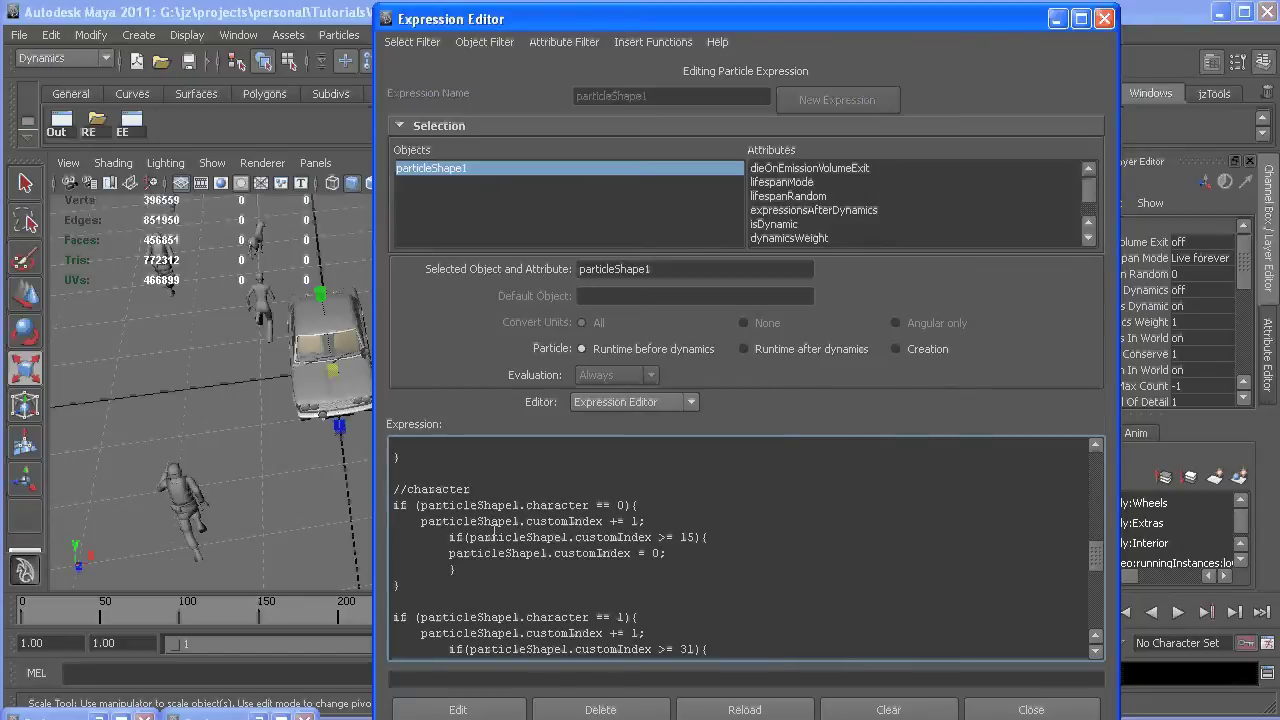
{"action": "left_click_drag", "start_coordinate": [398, 490], "coordinate": [668, 660]}
{"action": "scroll", "coordinate": [672, 481], "scroll_direction": "up", "scroll_amount": 4}
{"action": "scroll", "coordinate": [674, 520], "scroll_direction": "up", "scroll_amount": 1}
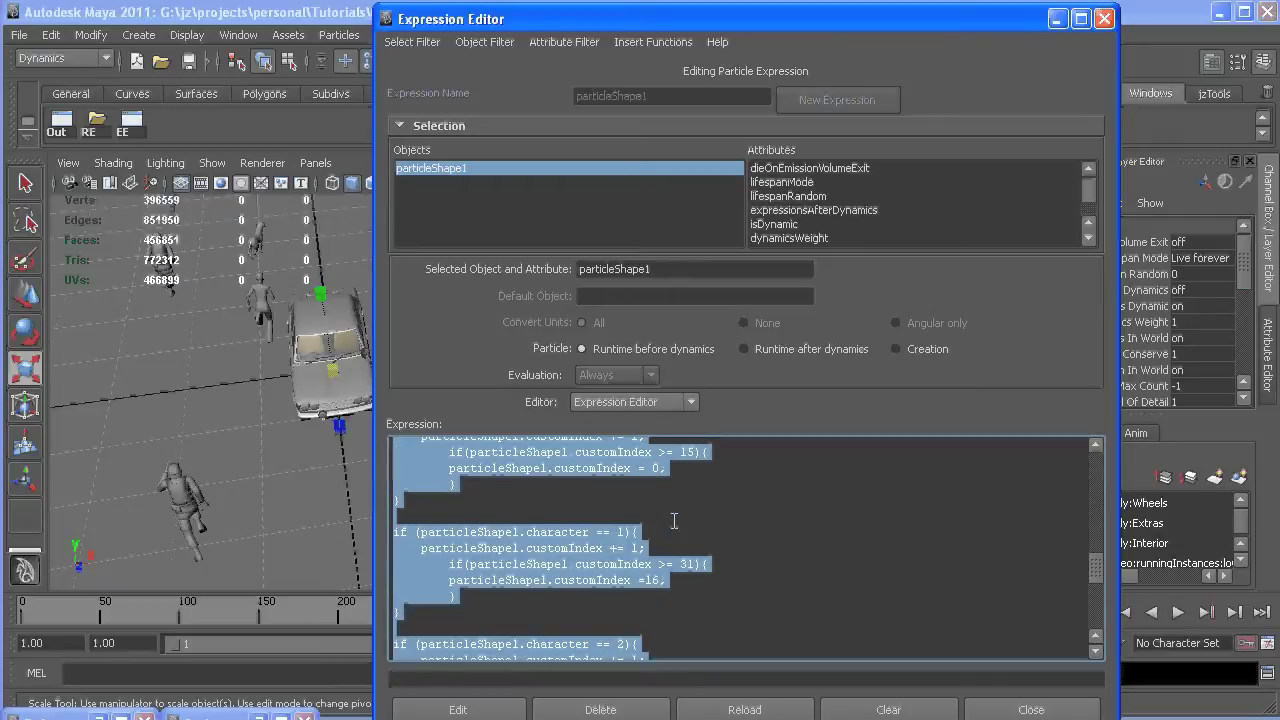
{"action": "scroll", "coordinate": [674, 520], "scroll_direction": "up", "scroll_amount": 2}
{"action": "key", "text": "ctrl+x"}
{"action": "left_click_drag", "start_coordinate": [574, 25], "coordinate": [1028, 5]}
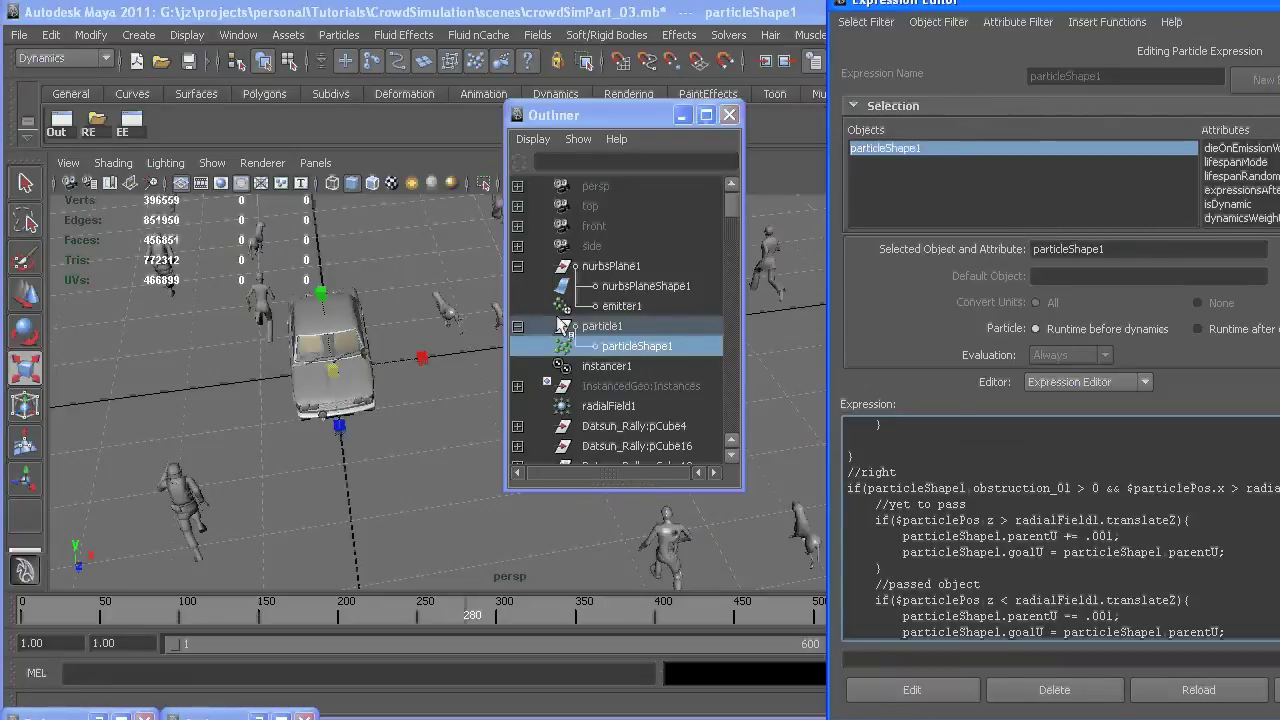
Step: Examine radialField1's Max Distance, Apply Per Vertex, Use Max Distance and Volume Shape attributes
{"action": "left_click", "coordinate": [605, 326]}
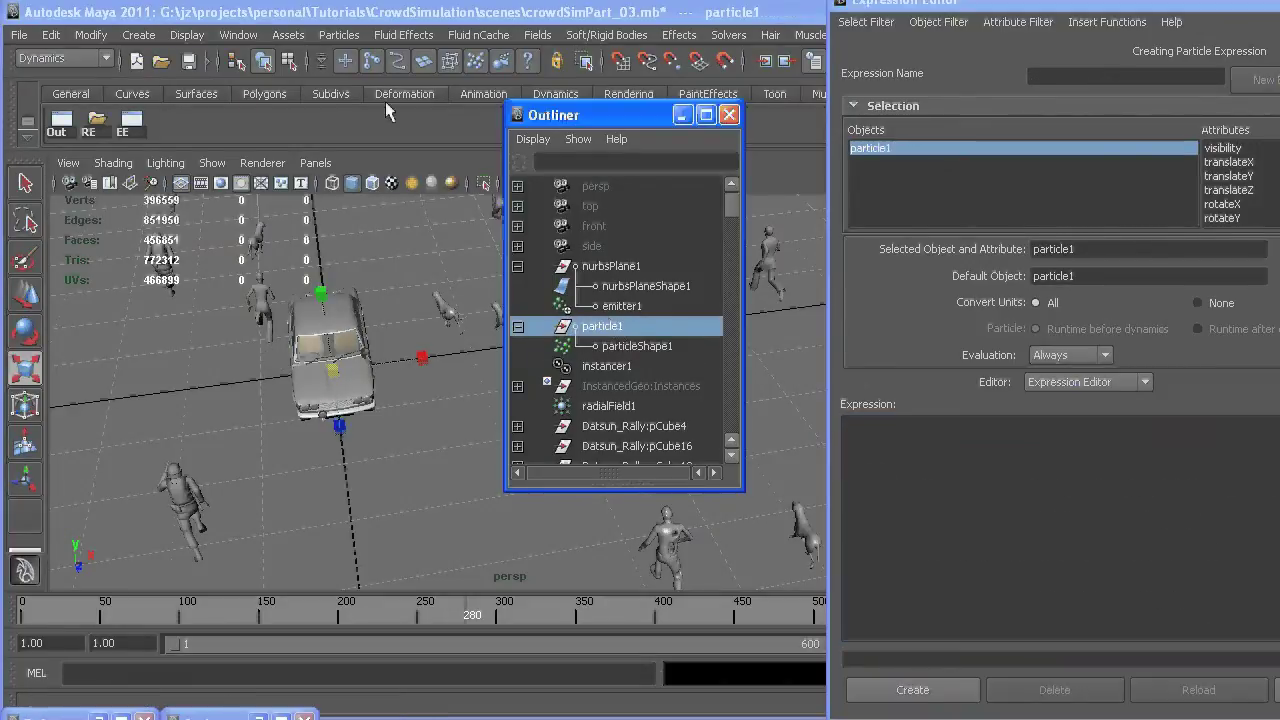
{"action": "left_click_drag", "start_coordinate": [897, 10], "coordinate": [592, 525]}
{"action": "left_click", "coordinate": [648, 404]}
{"action": "scroll", "coordinate": [1190, 360], "scroll_direction": "down", "scroll_amount": 3}
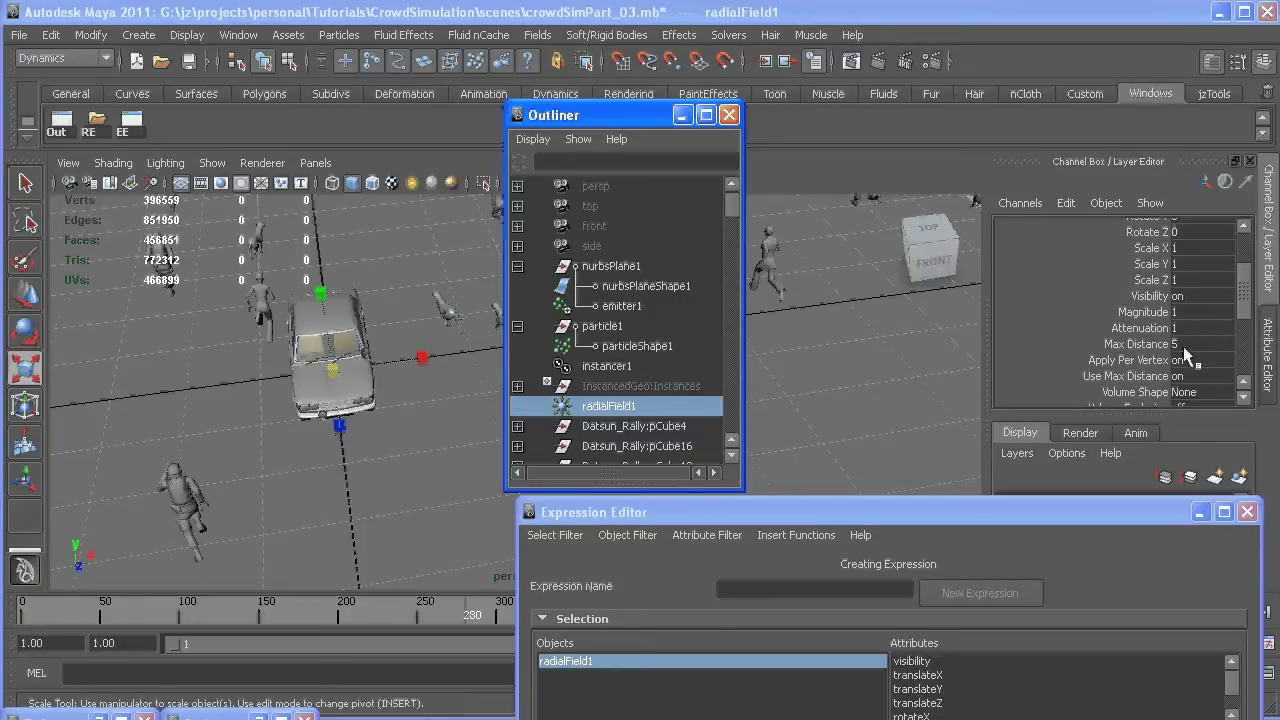
{"action": "double_click", "coordinate": [1198, 375]}
{"action": "double_click", "coordinate": [1194, 360]}
{"action": "scroll", "coordinate": [1192, 358], "scroll_direction": "down", "scroll_amount": 3}
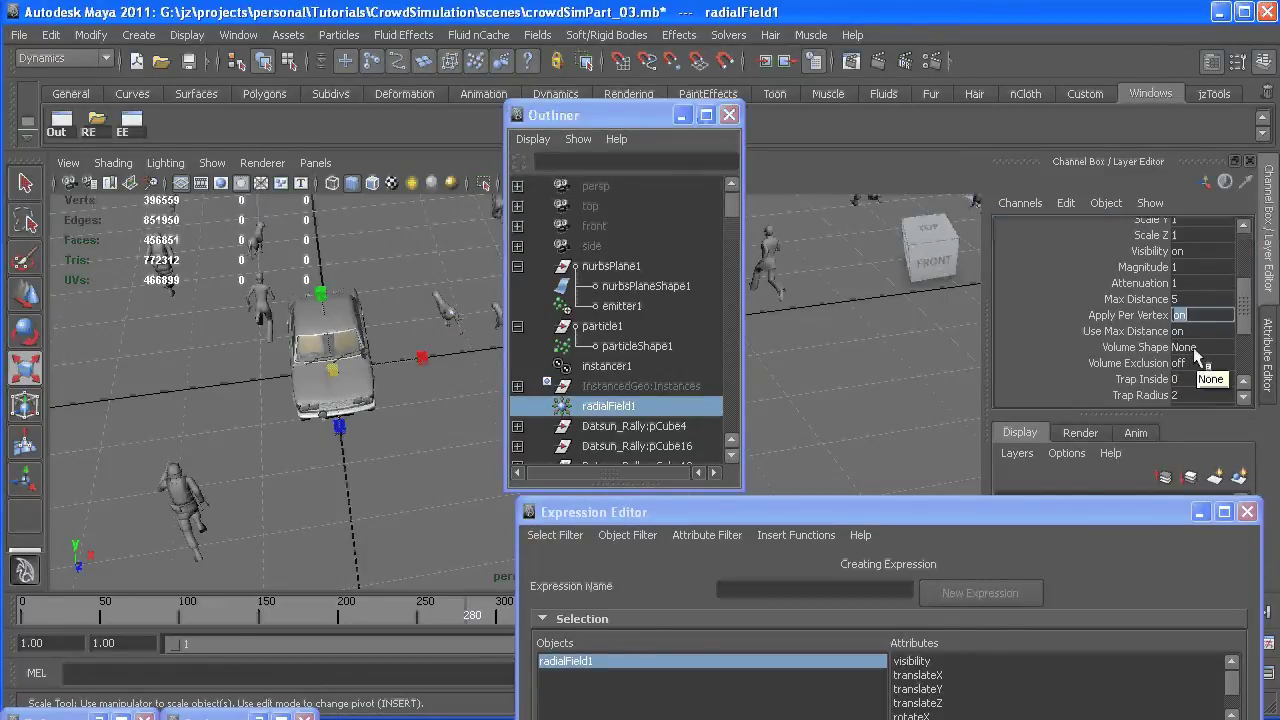
{"action": "scroll", "coordinate": [1193, 347], "scroll_direction": "down", "scroll_amount": 1}
{"action": "left_click_drag", "start_coordinate": [1008, 512], "coordinate": [737, 54]}
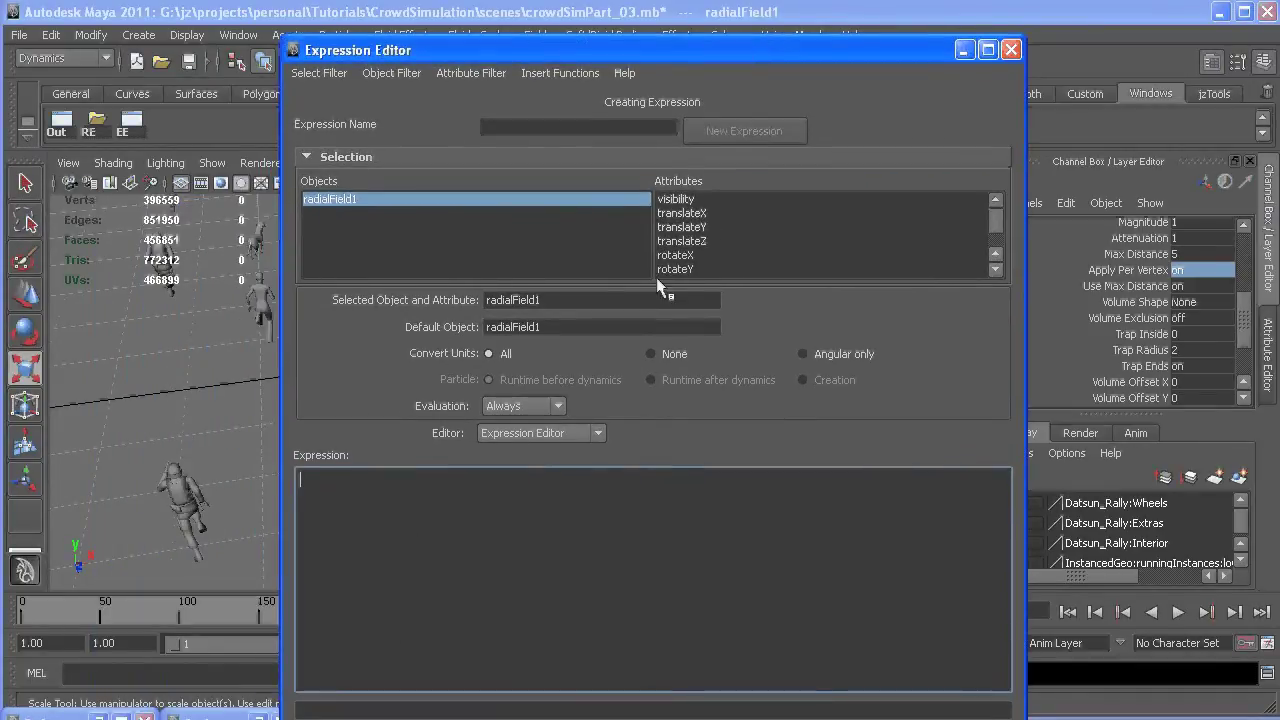
{"action": "left_click_drag", "start_coordinate": [651, 58], "coordinate": [430, 574]}
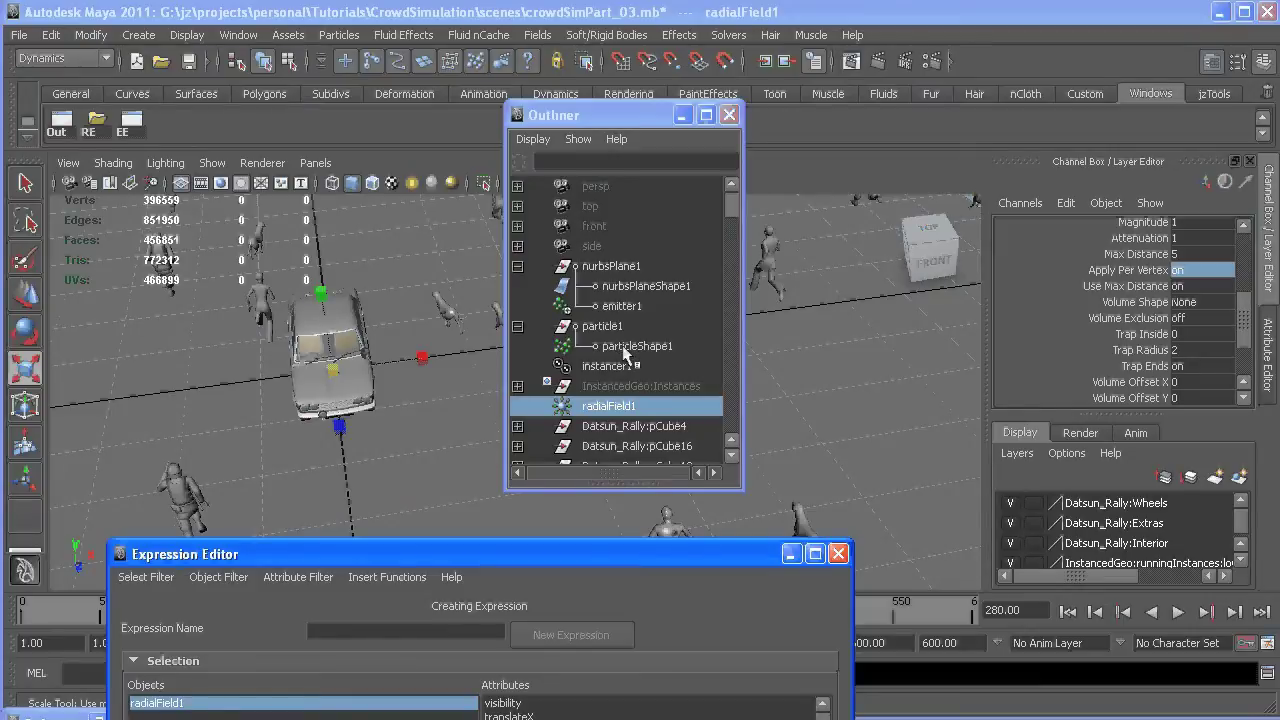
Step: Examine the obstruction_01 = mag(inputForce[0]) line and its input force index in particleShape1's runtime expression
{"action": "left_click", "coordinate": [625, 346]}
{"action": "left_click_drag", "start_coordinate": [584, 552], "coordinate": [756, 115]}
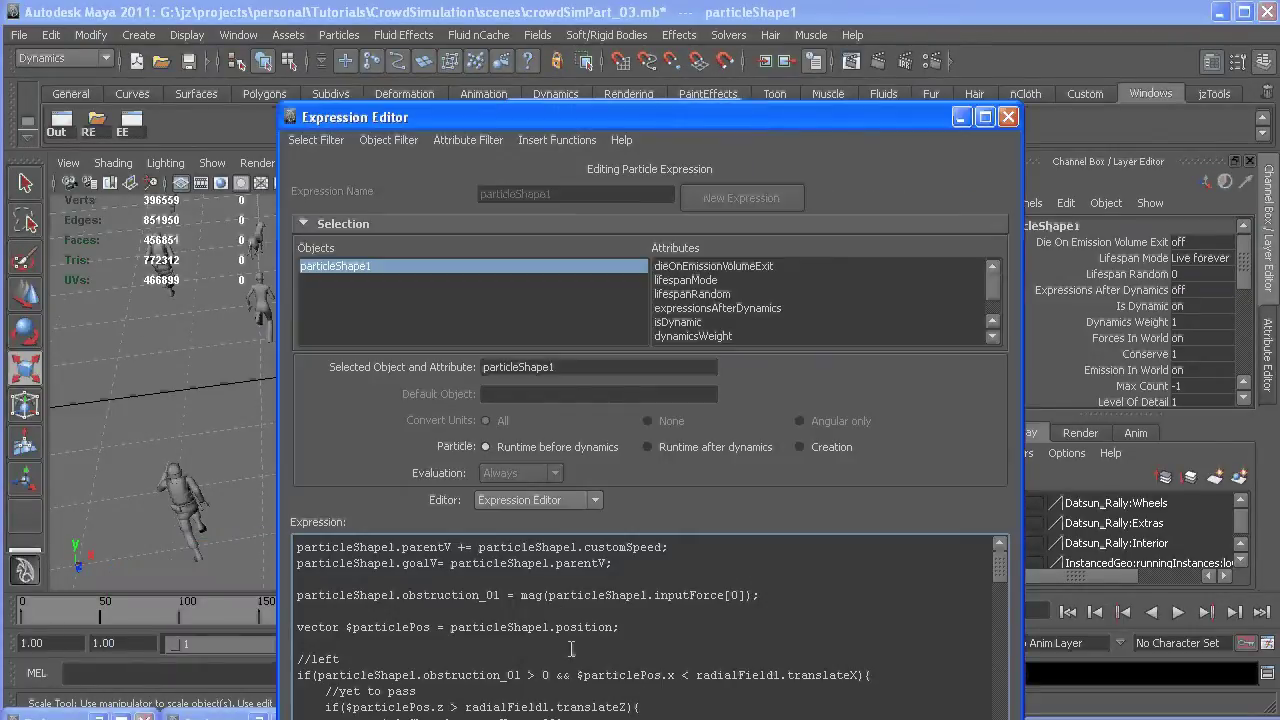
{"action": "left_click_drag", "start_coordinate": [402, 597], "coordinate": [735, 596]}
{"action": "double_click", "coordinate": [735, 595]}
Step: Examine the whole //left block of particleShape1's expression, including its obstruction_01 condition and the parentU offset
{"action": "scroll", "coordinate": [650, 640], "scroll_direction": "down", "scroll_amount": 2}
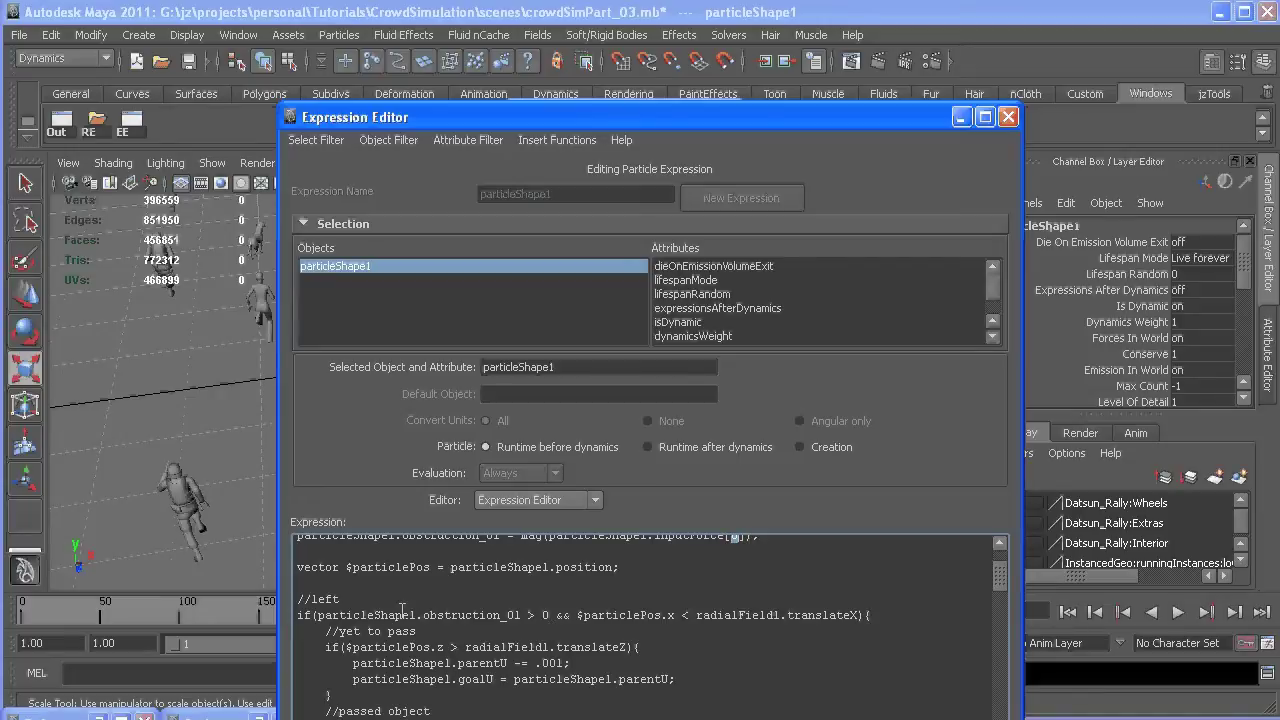
{"action": "scroll", "coordinate": [402, 609], "scroll_direction": "down", "scroll_amount": 2}
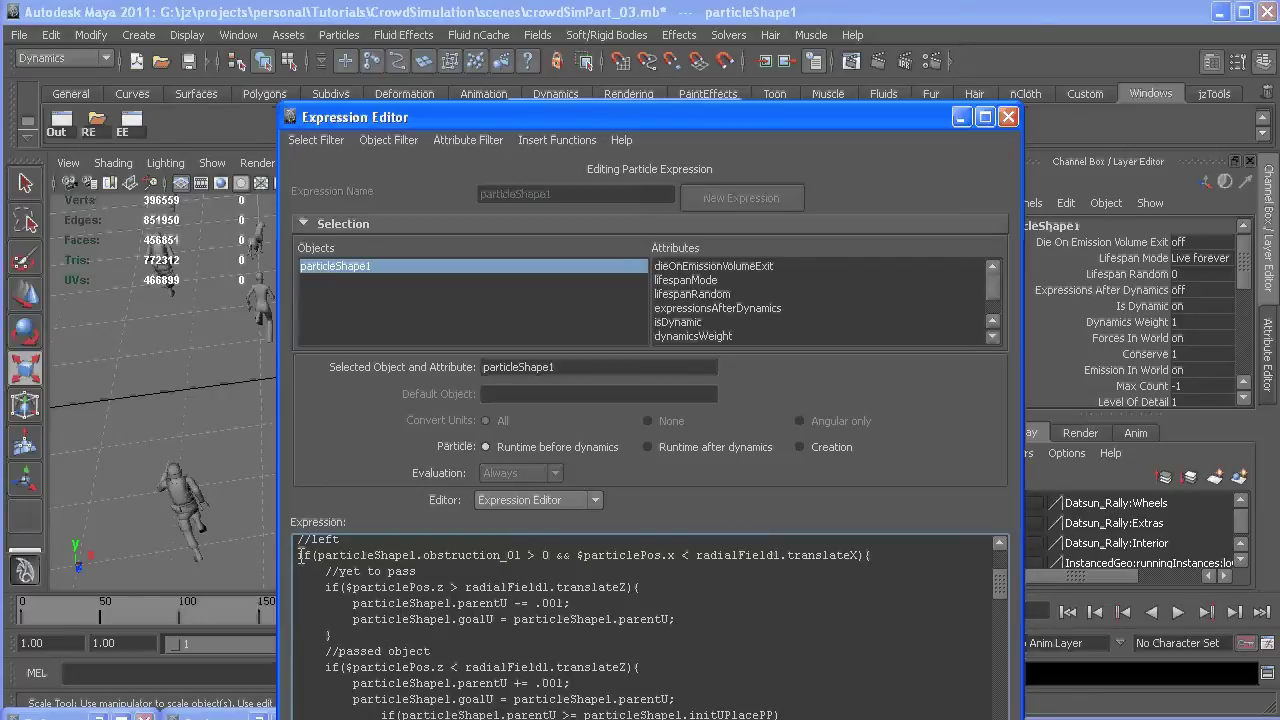
{"action": "left_click_drag", "start_coordinate": [300, 555], "coordinate": [784, 655]}
{"action": "scroll", "coordinate": [784, 655], "scroll_direction": "down", "scroll_amount": 2}
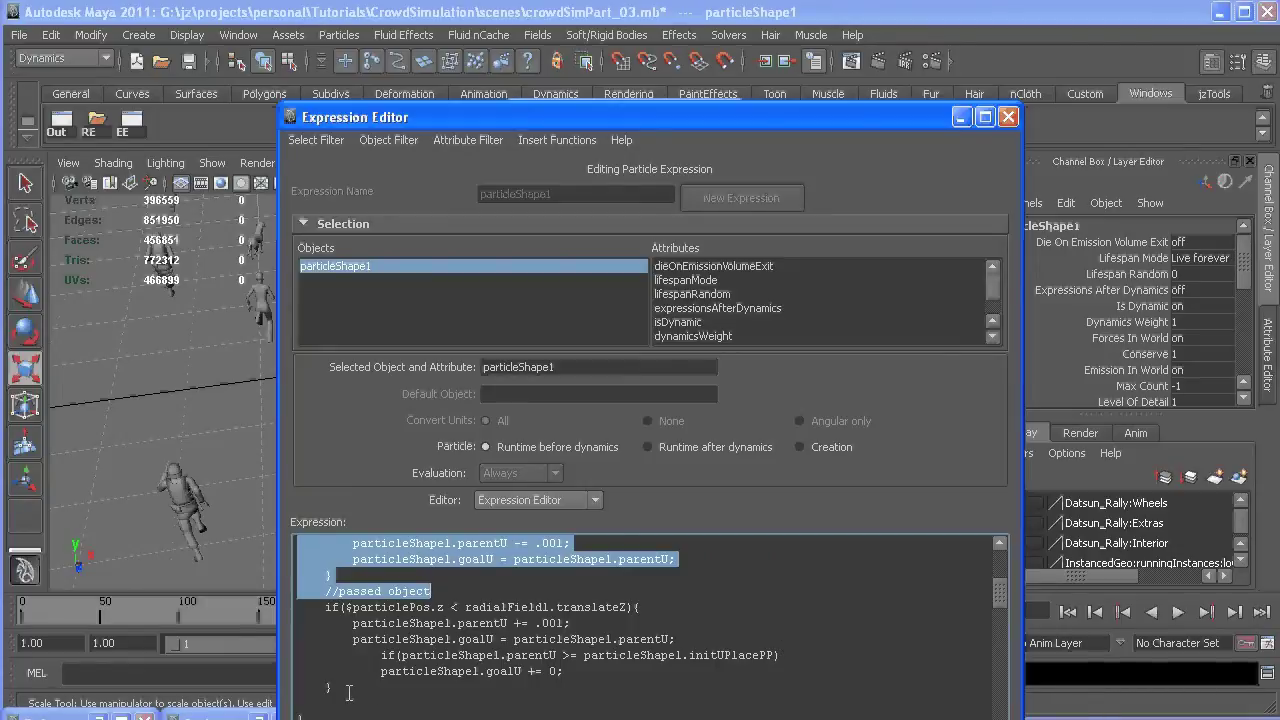
{"action": "left_click_drag", "start_coordinate": [349, 692], "coordinate": [268, 655]}
{"action": "scroll", "coordinate": [519, 638], "scroll_direction": "down", "scroll_amount": 2}
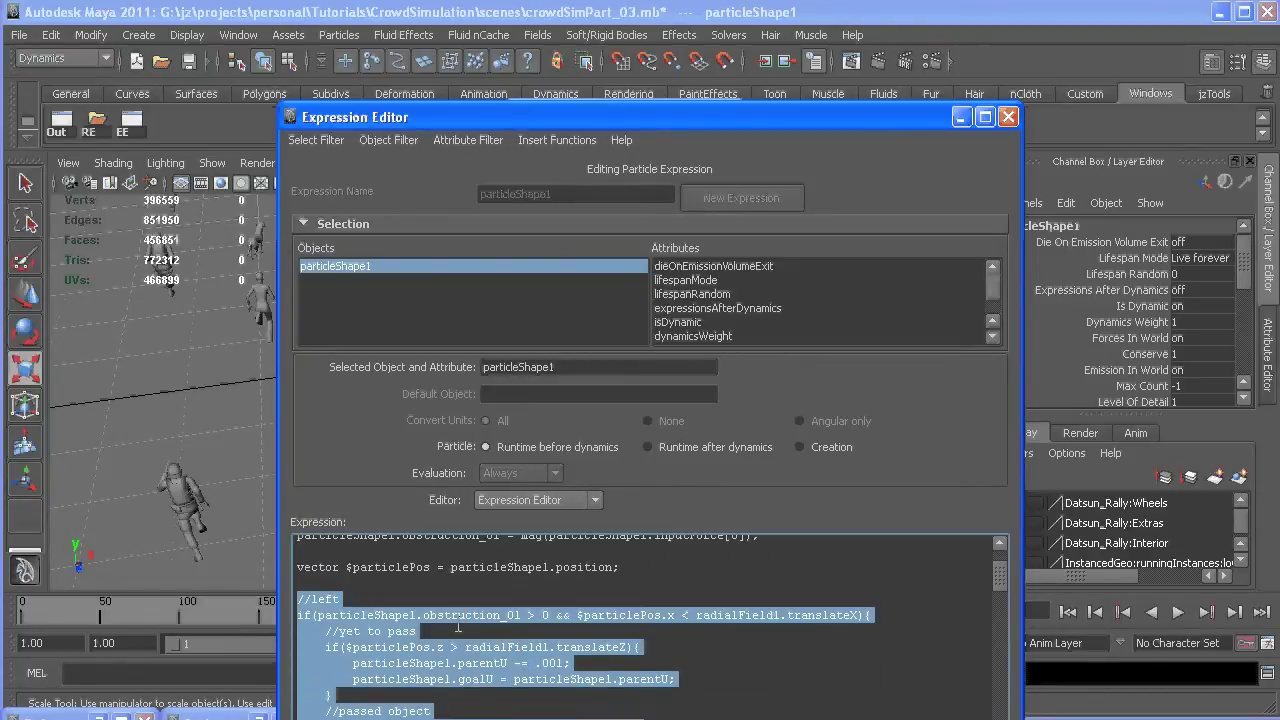
{"action": "left_click", "coordinate": [724, 637]}
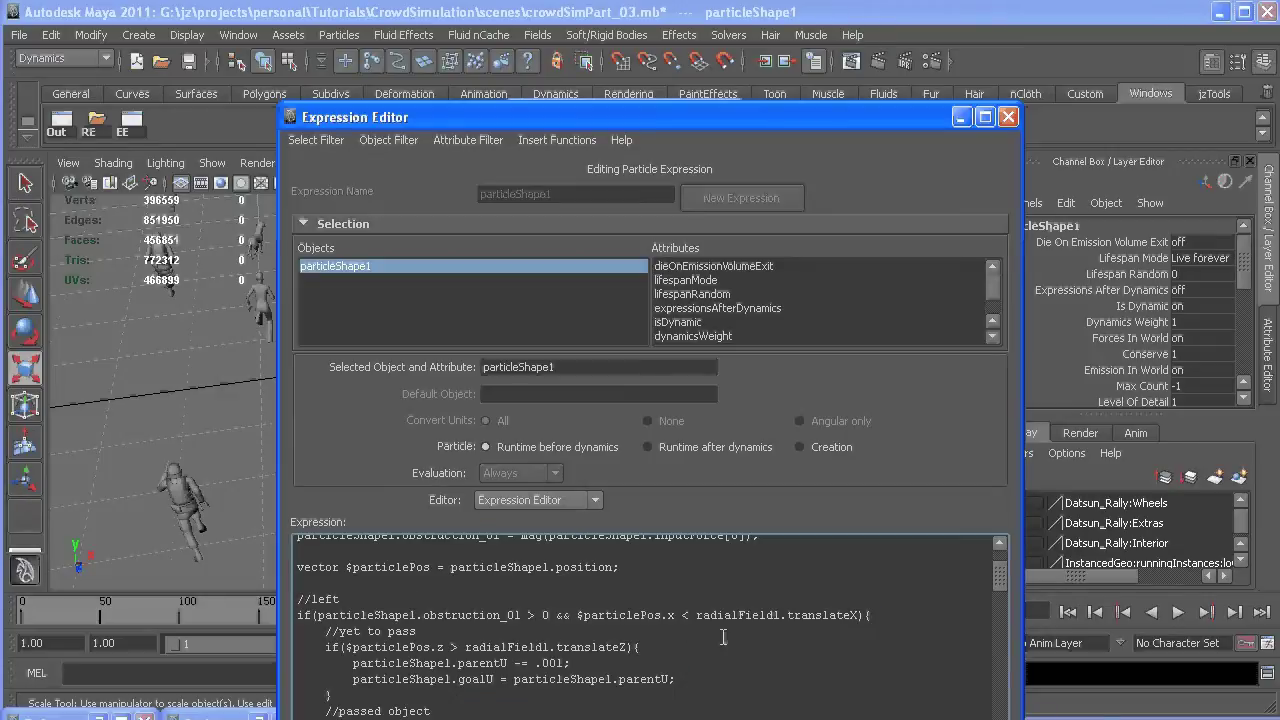
{"action": "scroll", "coordinate": [705, 637], "scroll_direction": "down", "scroll_amount": 2}
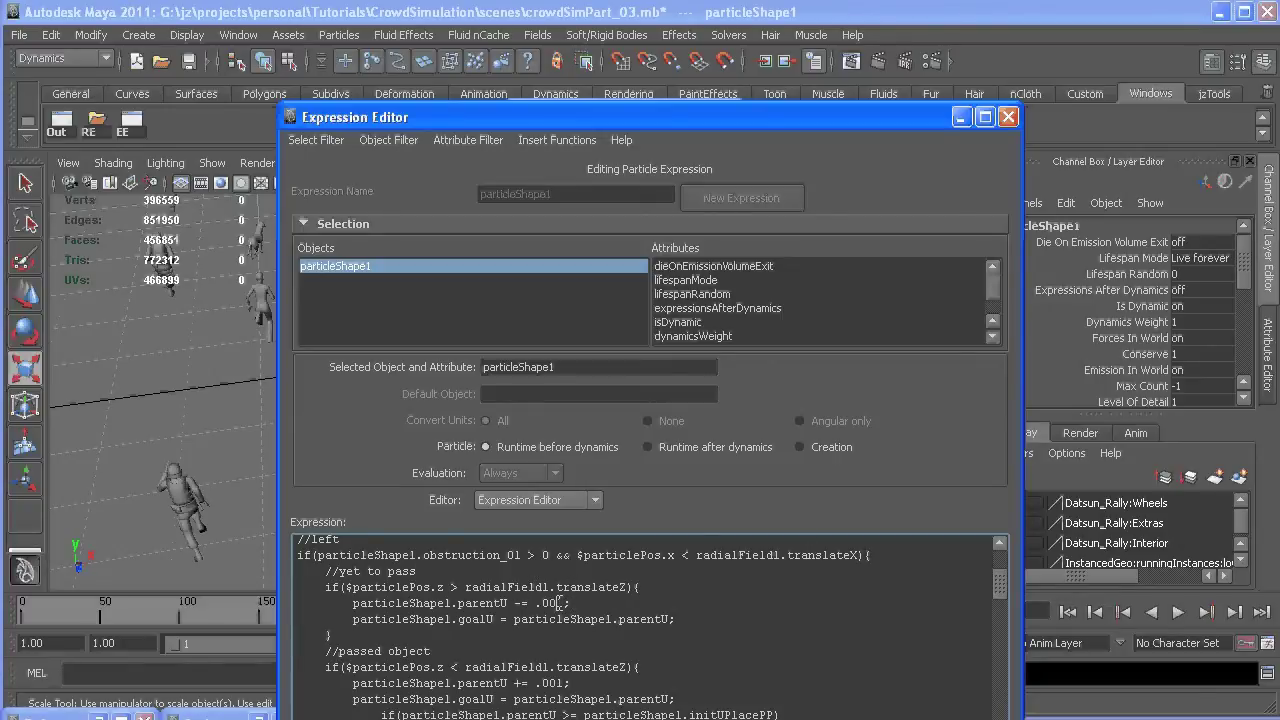
Step: Put the expression editor aside and inspect the running characters at frame 280 for overlapping figures
{"action": "scroll", "coordinate": [629, 589], "scroll_direction": "down", "scroll_amount": 4}
{"action": "scroll", "coordinate": [629, 589], "scroll_direction": "down", "scroll_amount": 10}
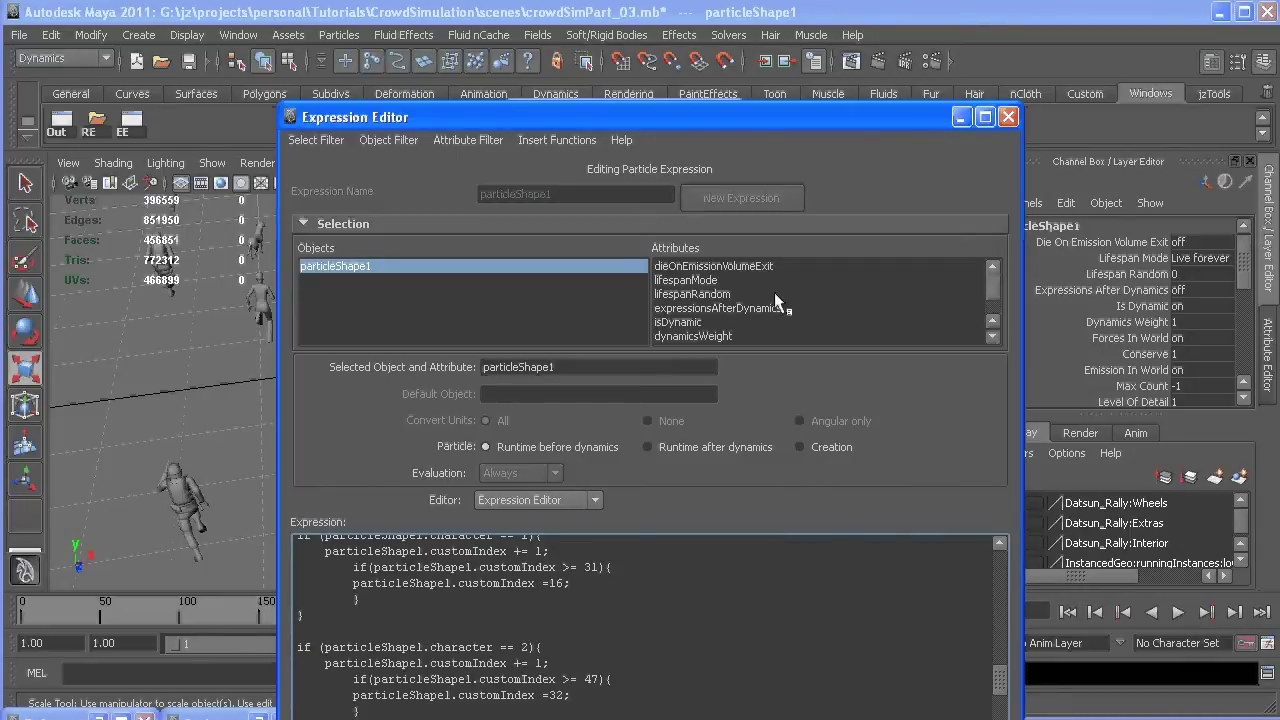
{"action": "left_click", "coordinate": [960, 118]}
{"action": "left_click_drag", "start_coordinate": [586, 121], "coordinate": [886, 184]}
{"action": "right_click_drag", "start_coordinate": [457, 403], "coordinate": [409, 366], "text": "alt"}
{"action": "left_click_drag", "start_coordinate": [409, 366], "coordinate": [486, 486], "text": "alt"}
{"action": "middle_click_drag", "start_coordinate": [486, 486], "coordinate": [251, 432], "text": "alt"}
{"action": "middle_click_drag", "start_coordinate": [520, 372], "coordinate": [255, 356], "text": "alt"}
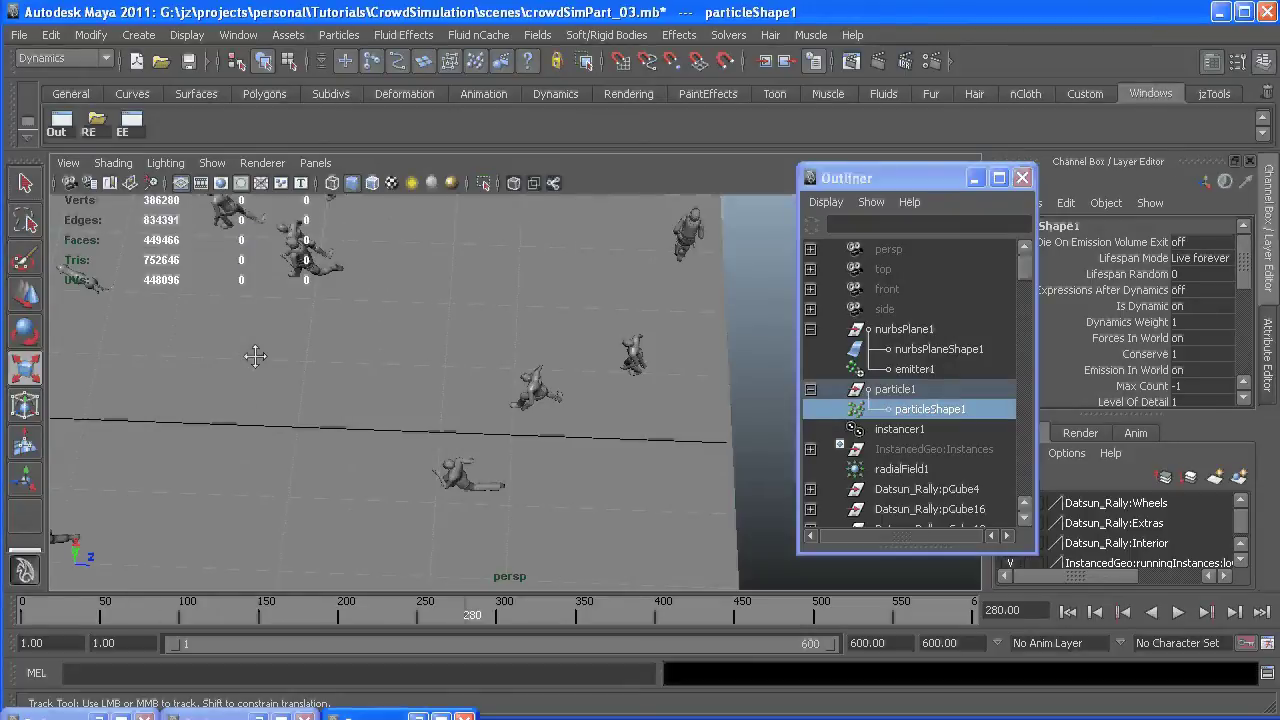
{"action": "left_click_drag", "start_coordinate": [255, 356], "coordinate": [410, 466], "text": "alt"}
{"action": "middle_click_drag", "start_coordinate": [434, 394], "coordinate": [171, 357], "text": "alt"}
{"action": "right_click_drag", "start_coordinate": [171, 357], "coordinate": [688, 523], "text": "alt"}
{"action": "left_click_drag", "start_coordinate": [688, 523], "coordinate": [720, 335], "text": "alt"}
{"action": "middle_click_drag", "start_coordinate": [354, 457], "coordinate": [394, 377], "text": "alt"}
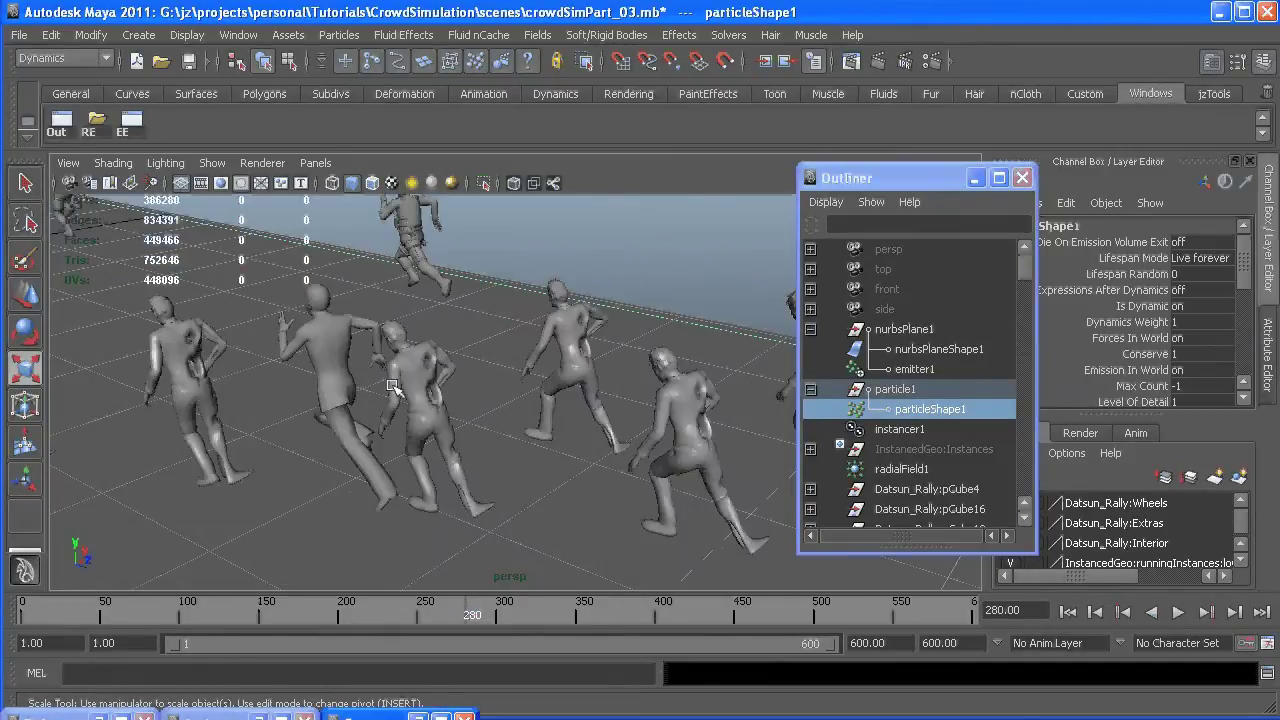
Step: Display the crowd characters with their textures and inspect the overlapping pair of runners from several angles
{"action": "left_click_drag", "start_coordinate": [394, 377], "coordinate": [498, 384], "text": "alt"}
{"action": "left_click_drag", "start_coordinate": [388, 462], "coordinate": [537, 325], "text": "alt"}
{"action": "key", "text": "6"}
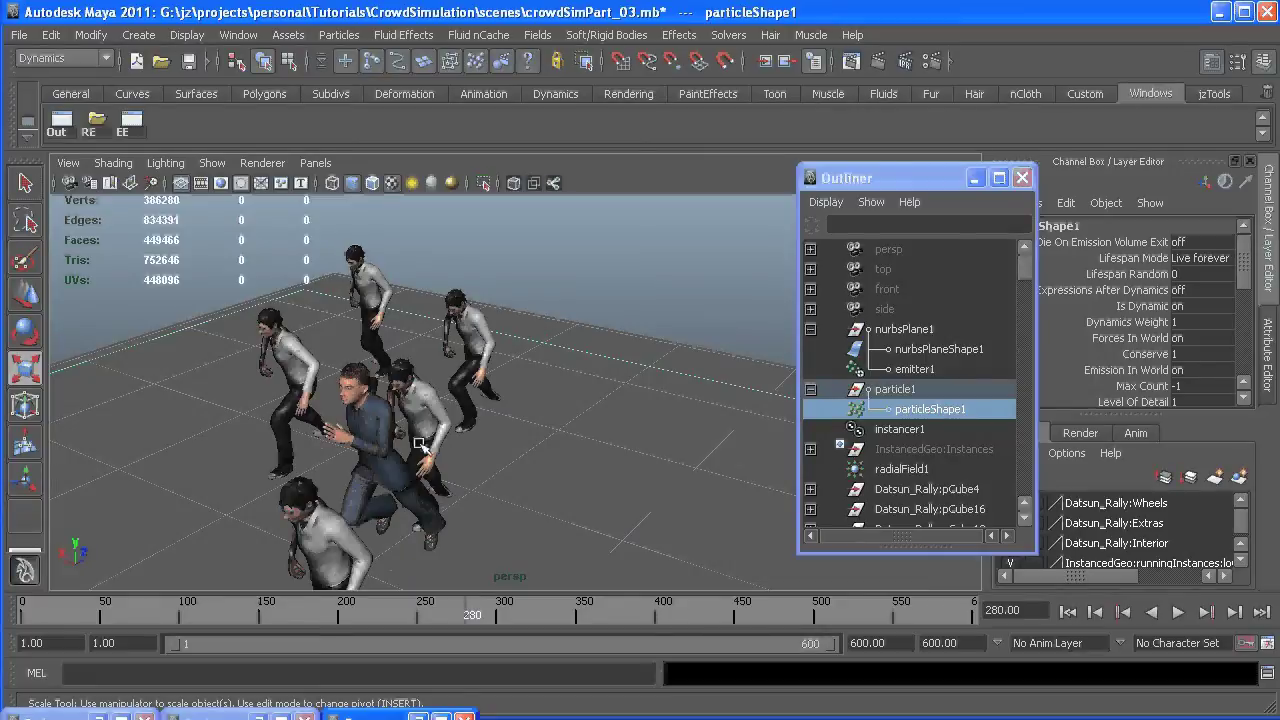
{"action": "mouse_move", "coordinate": [422, 446]}
{"action": "left_mouse_down", "text": "alt"}
{"action": "mouse_move", "coordinate": [511, 447]}
{"action": "mouse_move", "coordinate": [408, 406]}
{"action": "left_mouse_up", "text": "alt"}
{"action": "key", "text": "r"}
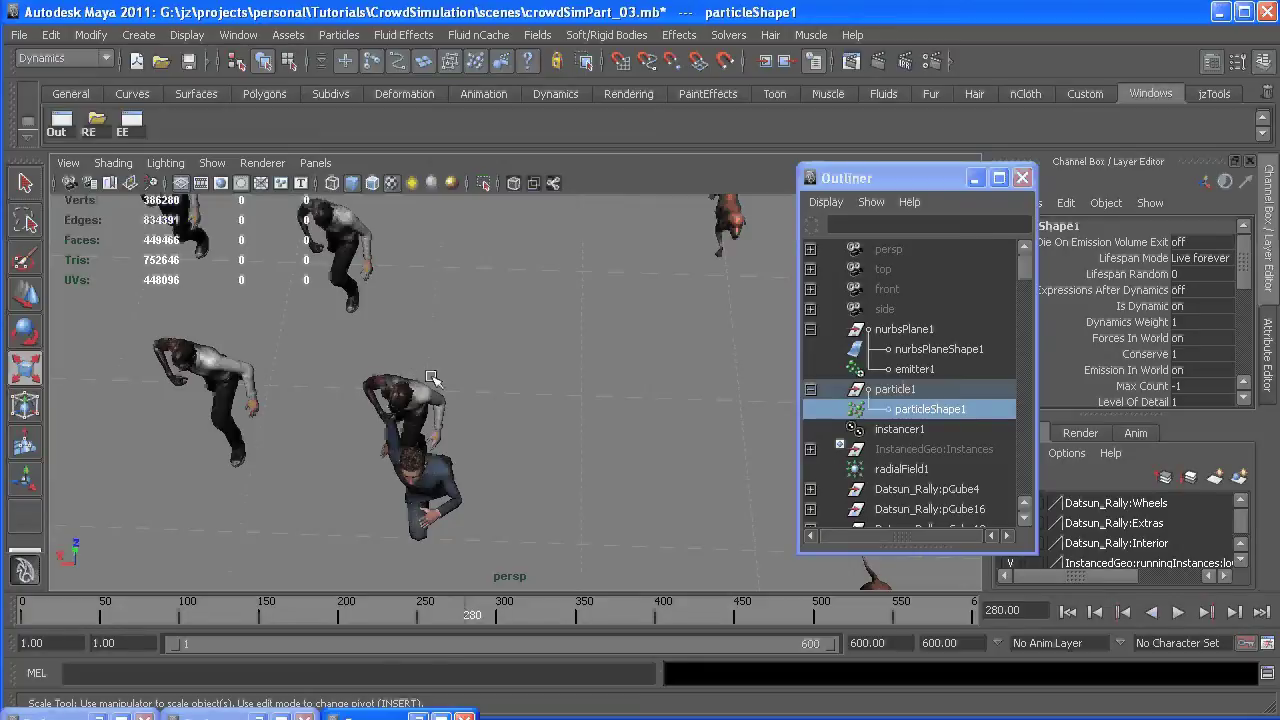
Step: Set particleShape1's Particle Render Type to Numeric with the attribute name id, and inspect the overlapping runners' numbers
{"action": "scroll", "coordinate": [1184, 310], "scroll_direction": "down", "scroll_amount": 4}
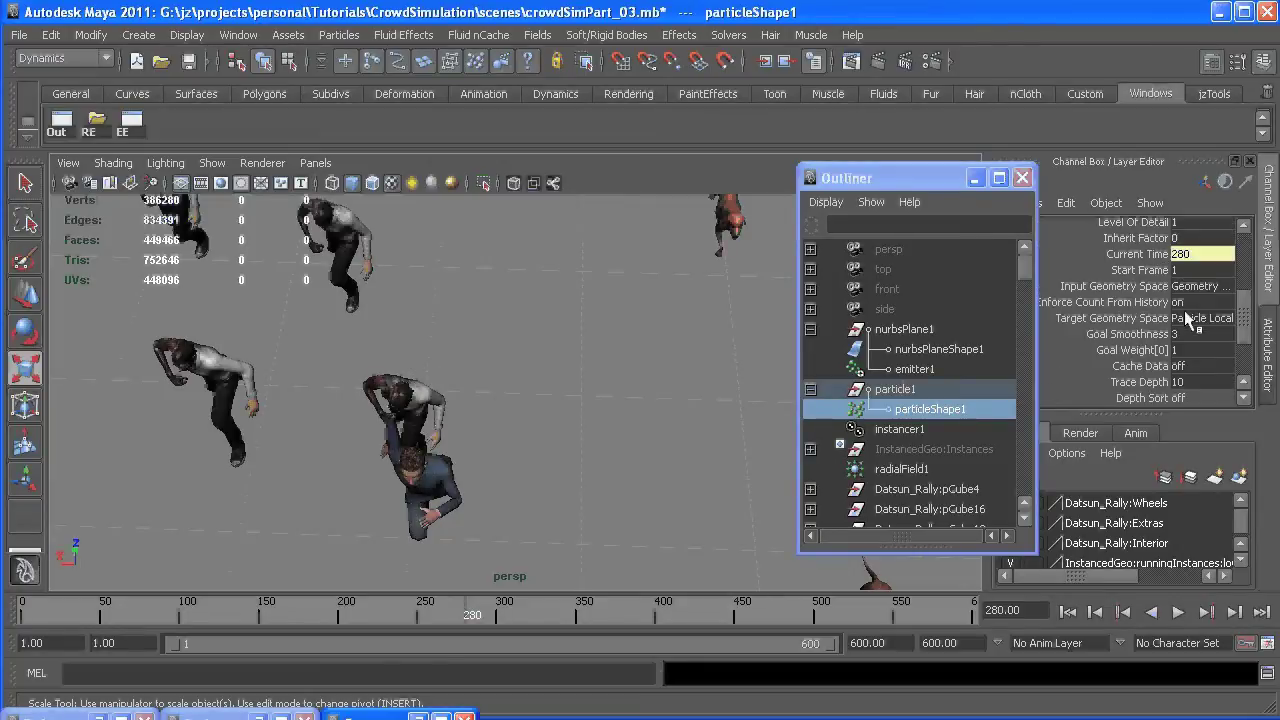
{"action": "scroll", "coordinate": [1201, 350], "scroll_direction": "down", "scroll_amount": 1}
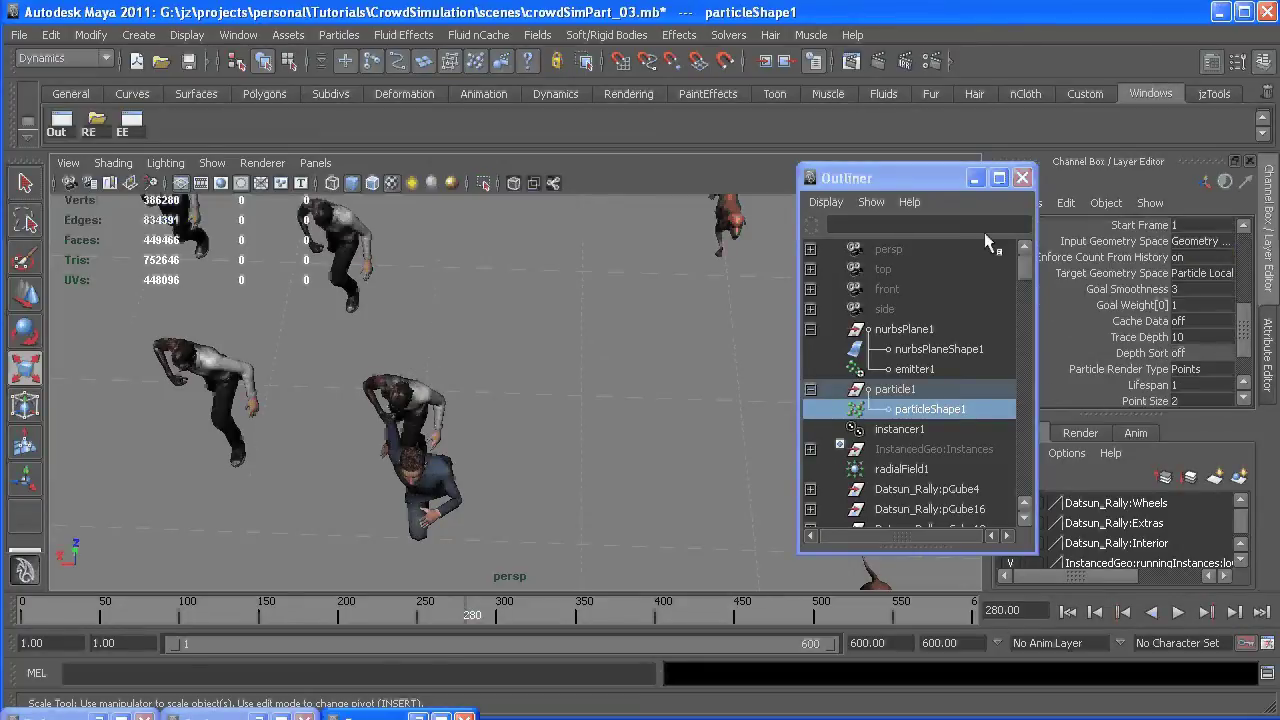
{"action": "left_click_drag", "start_coordinate": [918, 183], "coordinate": [728, 177]}
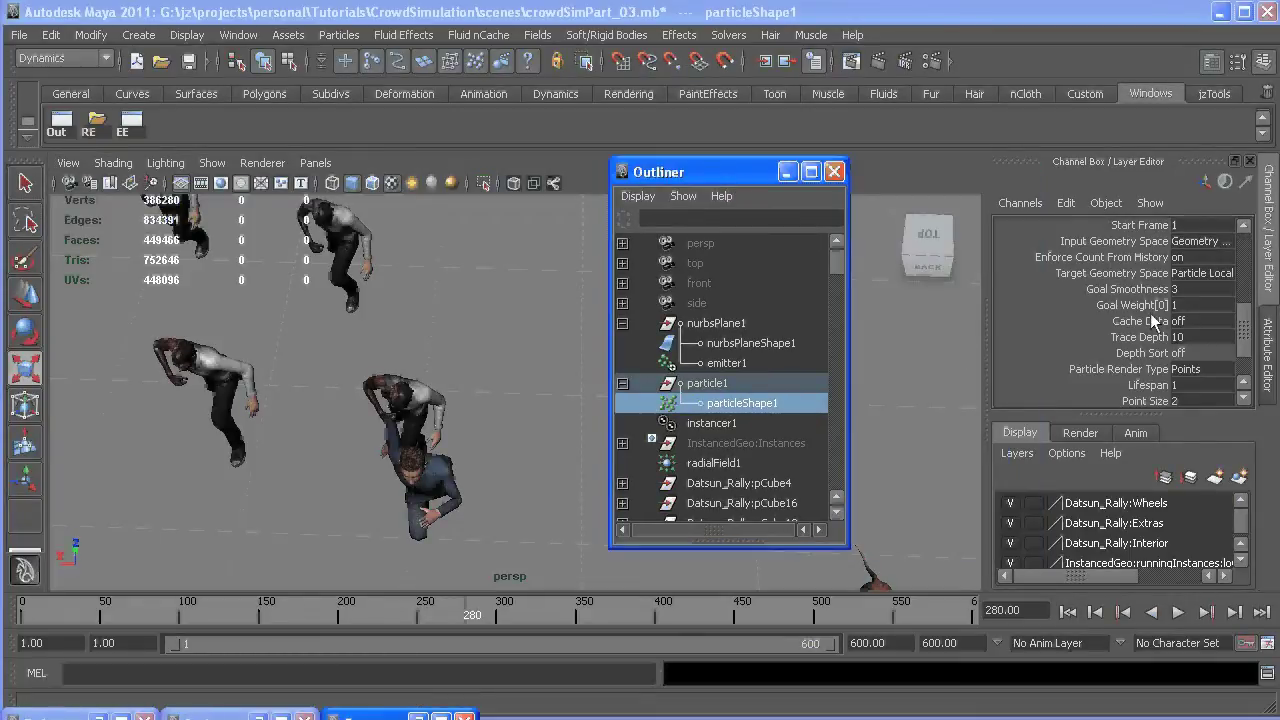
{"action": "key", "text": "ctrl+a"}
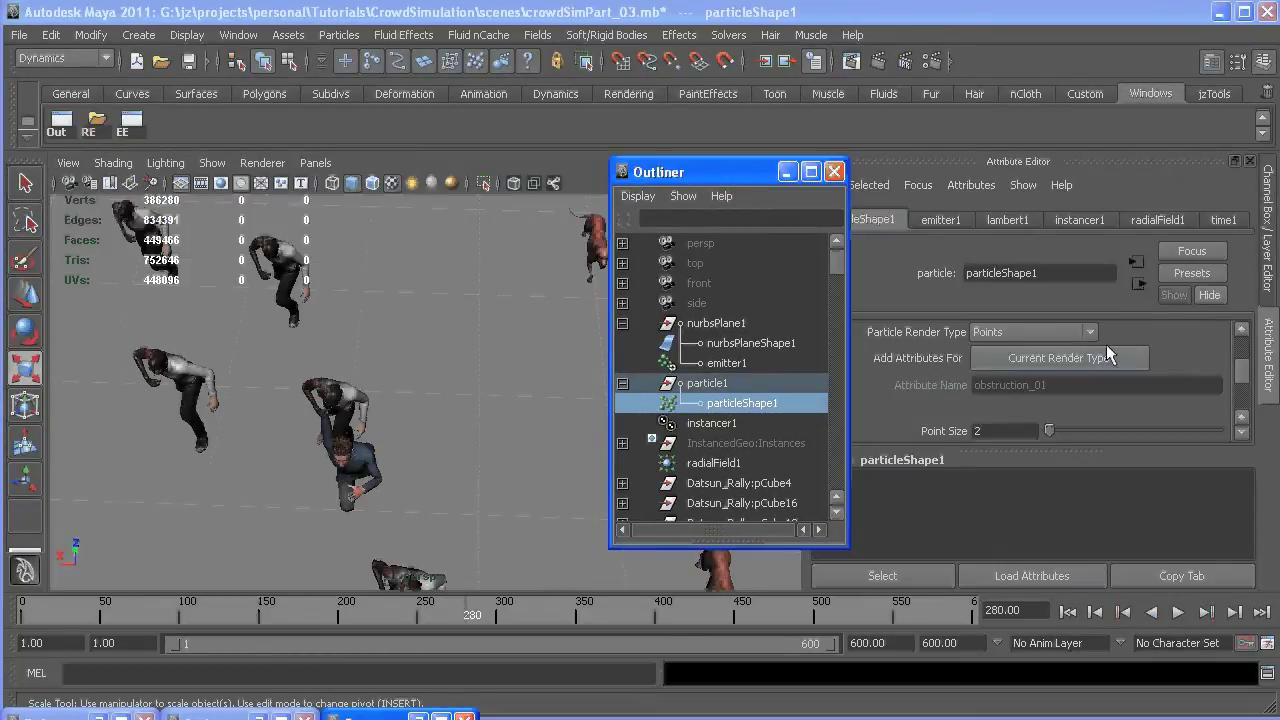
{"action": "left_click", "coordinate": [1040, 332]}
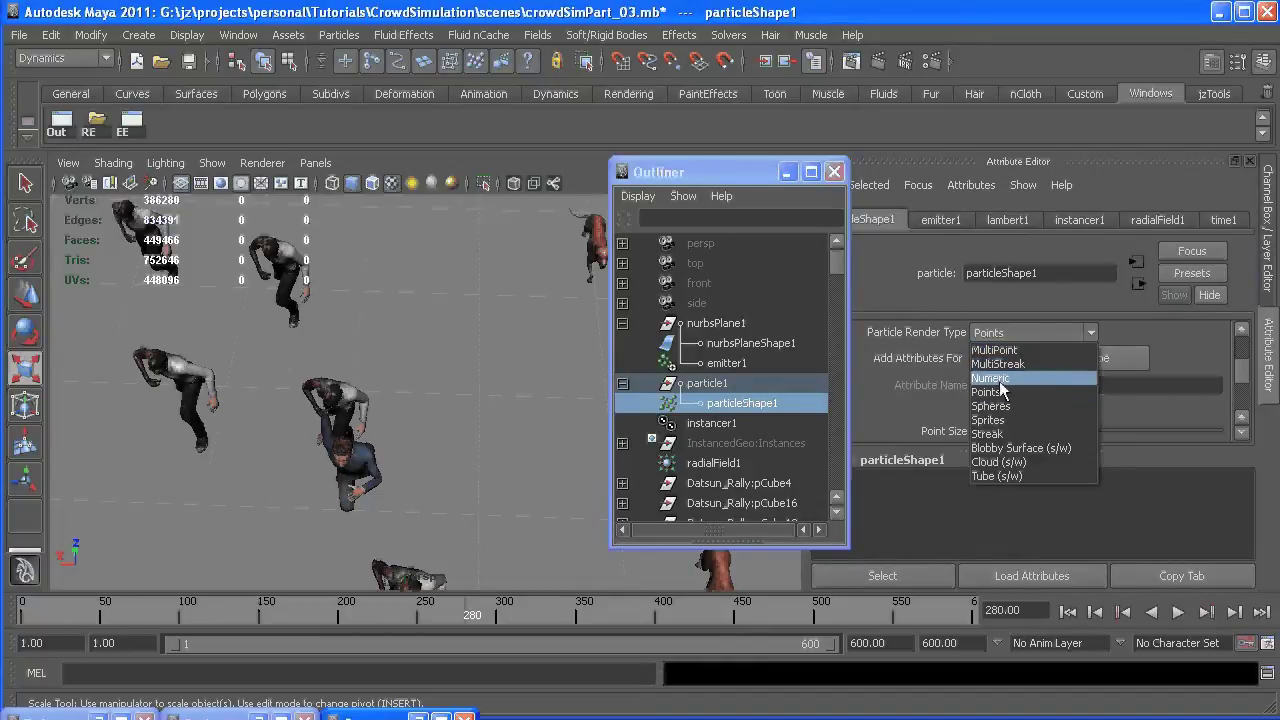
{"action": "left_click", "coordinate": [1040, 377]}
{"action": "left_click", "coordinate": [1040, 362]}
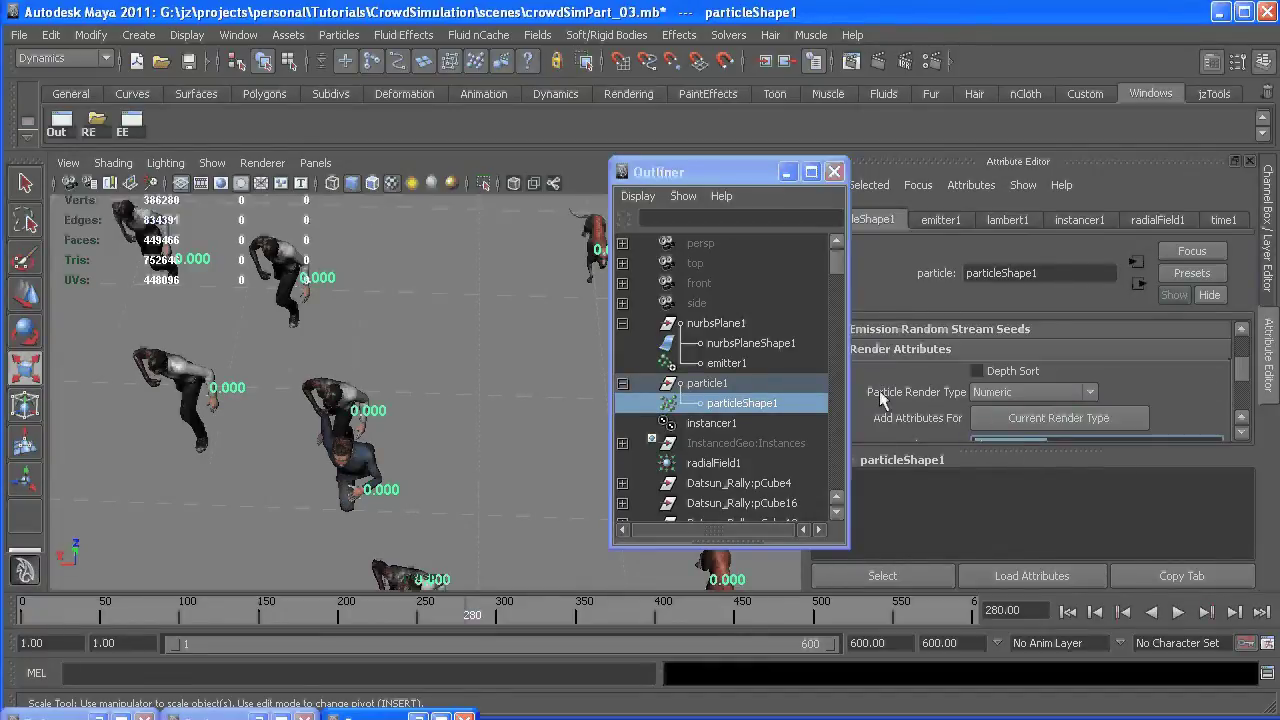
{"action": "type", "text": "id"}
{"action": "key", "text": "Return"}
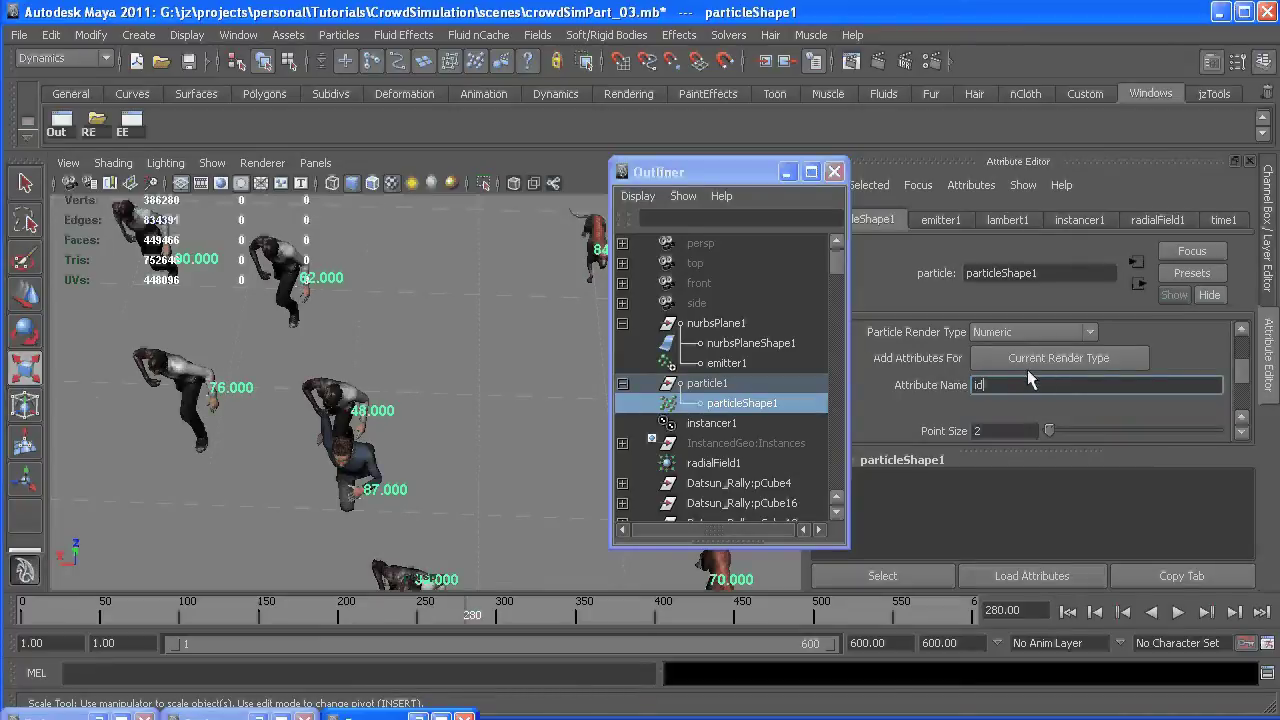
{"action": "left_click_drag", "start_coordinate": [240, 330], "coordinate": [224, 398], "text": "alt"}
{"action": "right_click_drag", "start_coordinate": [225, 398], "coordinate": [424, 390], "text": "alt"}
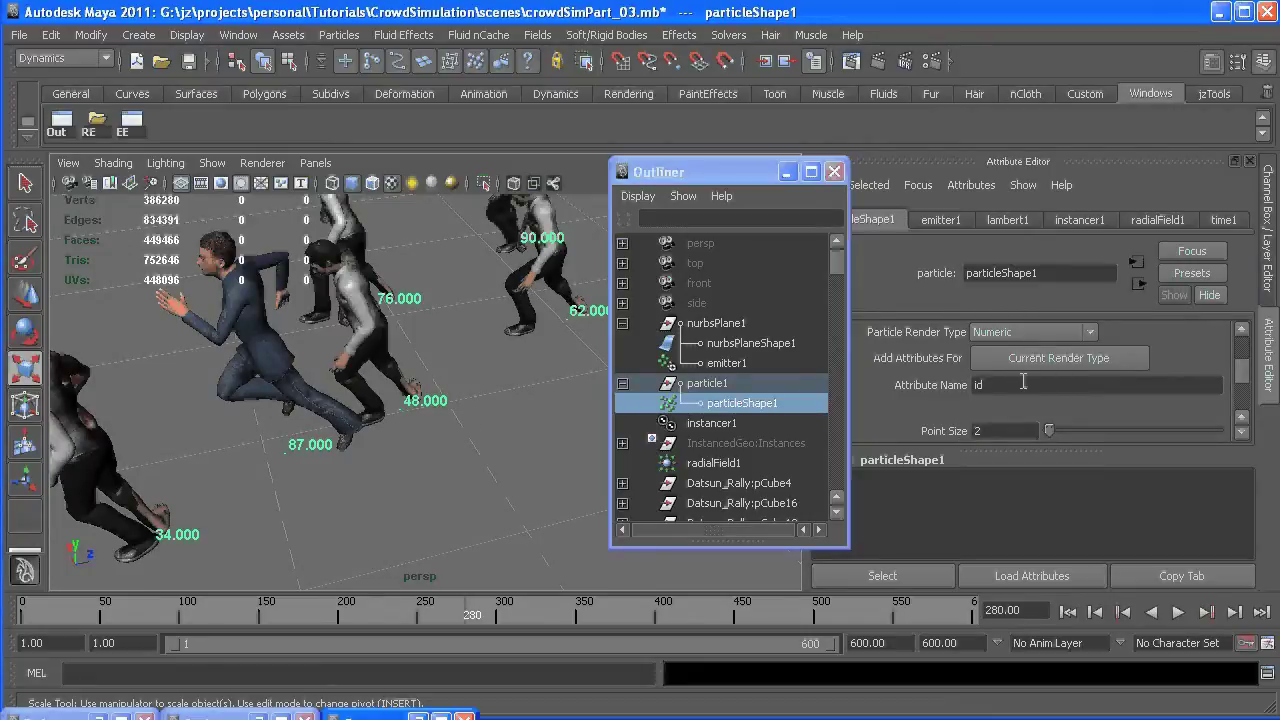
Step: Set particleShape1's Lifespan Mode to lifespanPP only
{"action": "scroll", "coordinate": [1023, 381], "scroll_direction": "down", "scroll_amount": 8}
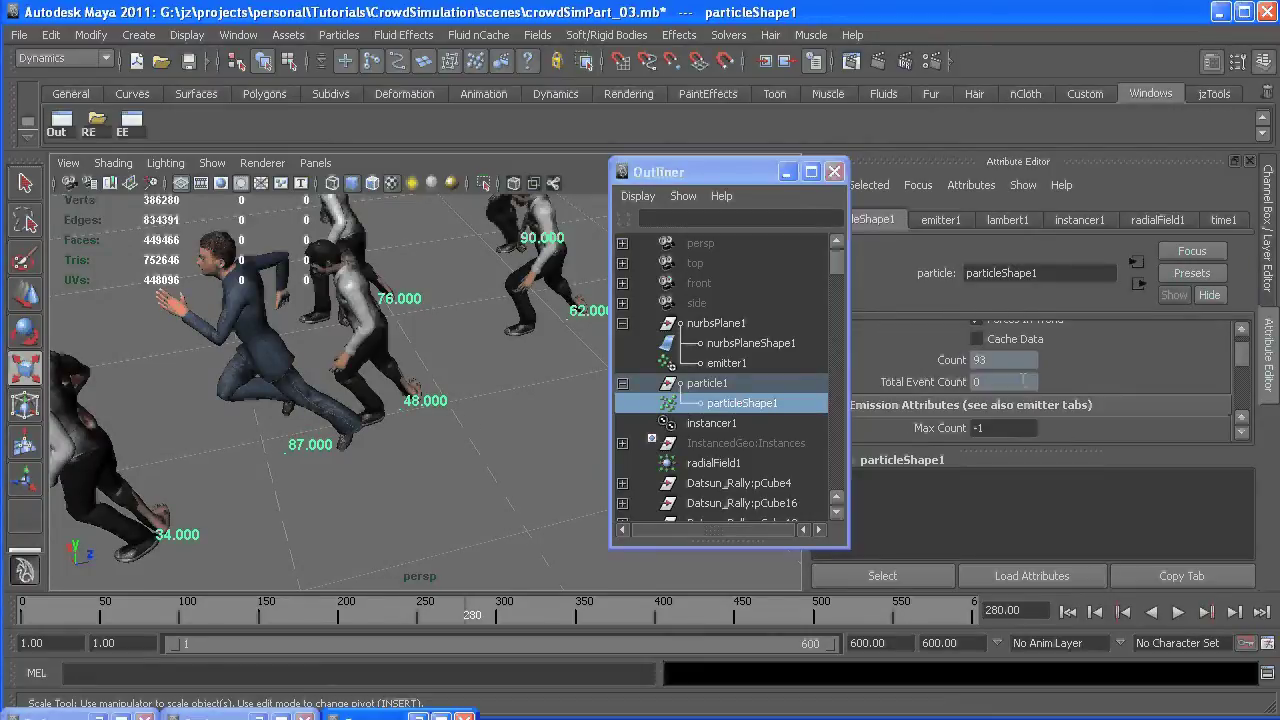
{"action": "scroll", "coordinate": [1022, 379], "scroll_direction": "up", "scroll_amount": 5}
{"action": "scroll", "coordinate": [1022, 382], "scroll_direction": "down", "scroll_amount": 6}
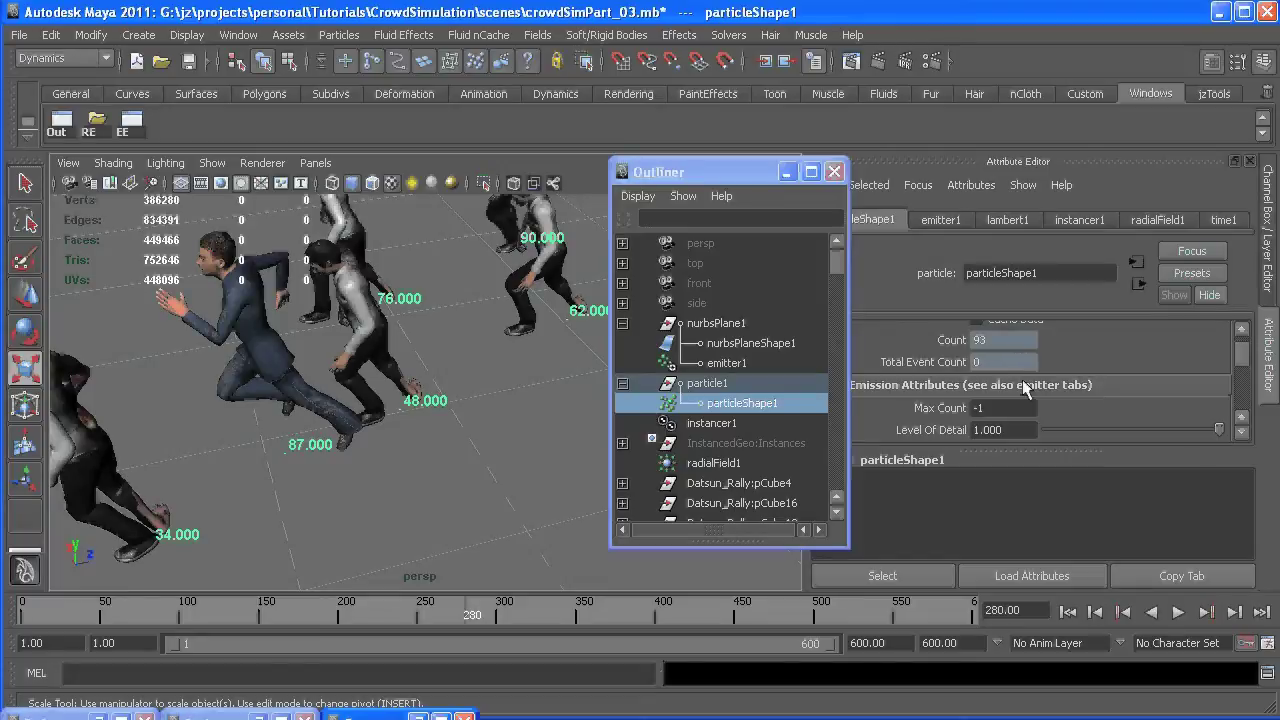
{"action": "scroll", "coordinate": [1056, 388], "scroll_direction": "down", "scroll_amount": 3}
{"action": "scroll", "coordinate": [1056, 388], "scroll_direction": "down", "scroll_amount": 2}
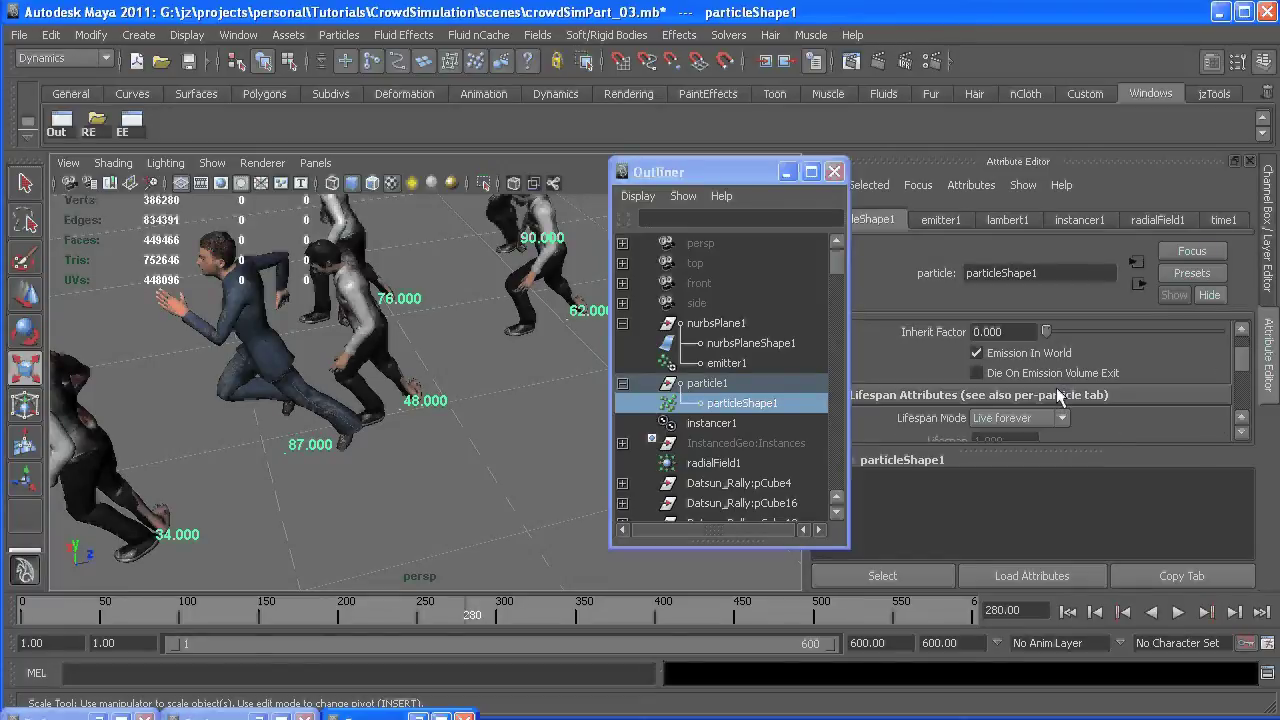
{"action": "scroll", "coordinate": [1056, 390], "scroll_direction": "down", "scroll_amount": 1}
{"action": "left_click", "coordinate": [1018, 358]}
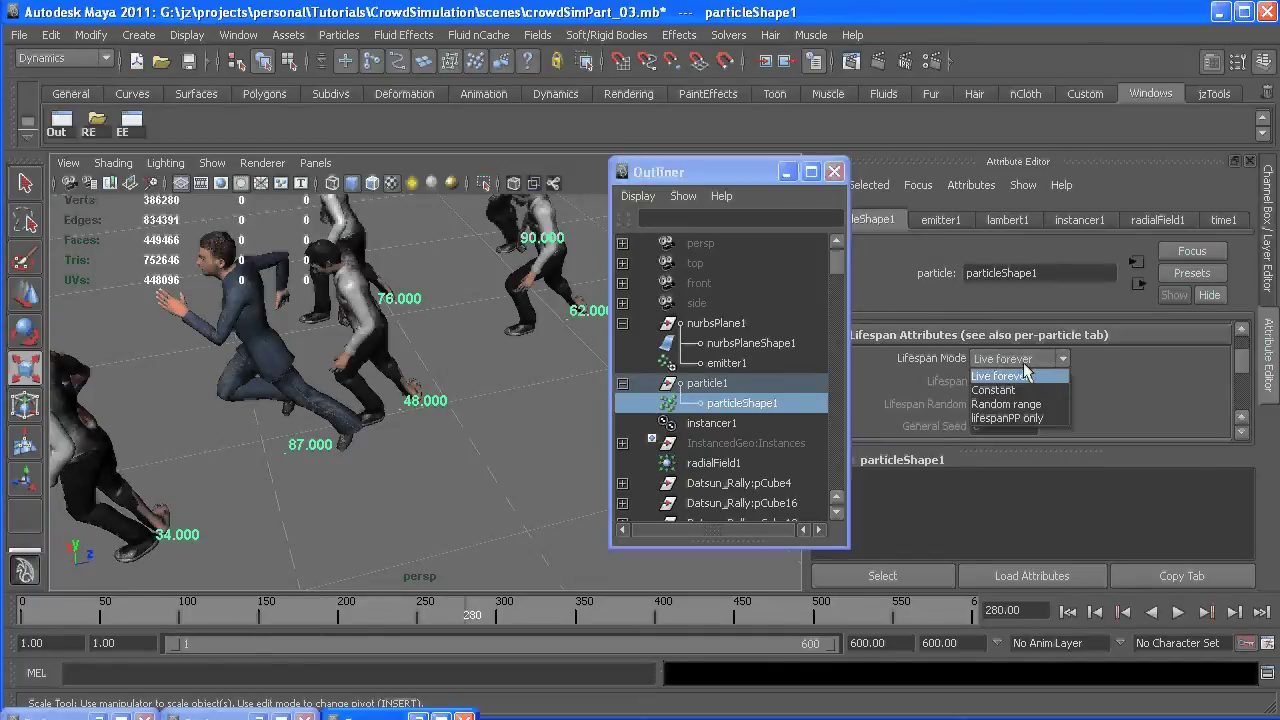
{"action": "left_click", "coordinate": [1026, 419]}
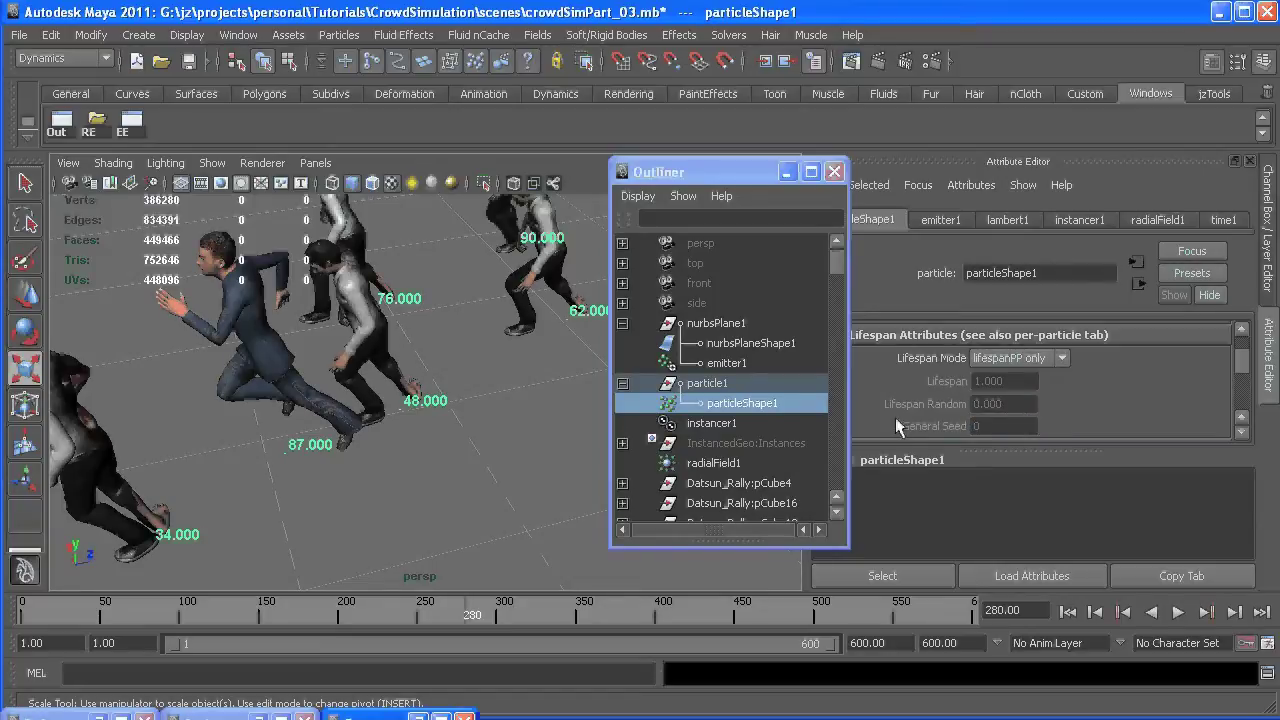
Step: Open particleShape1's Creation expression and add blank lines after the closing brace of the //Zombie block
{"action": "left_click", "coordinate": [418, 717]}
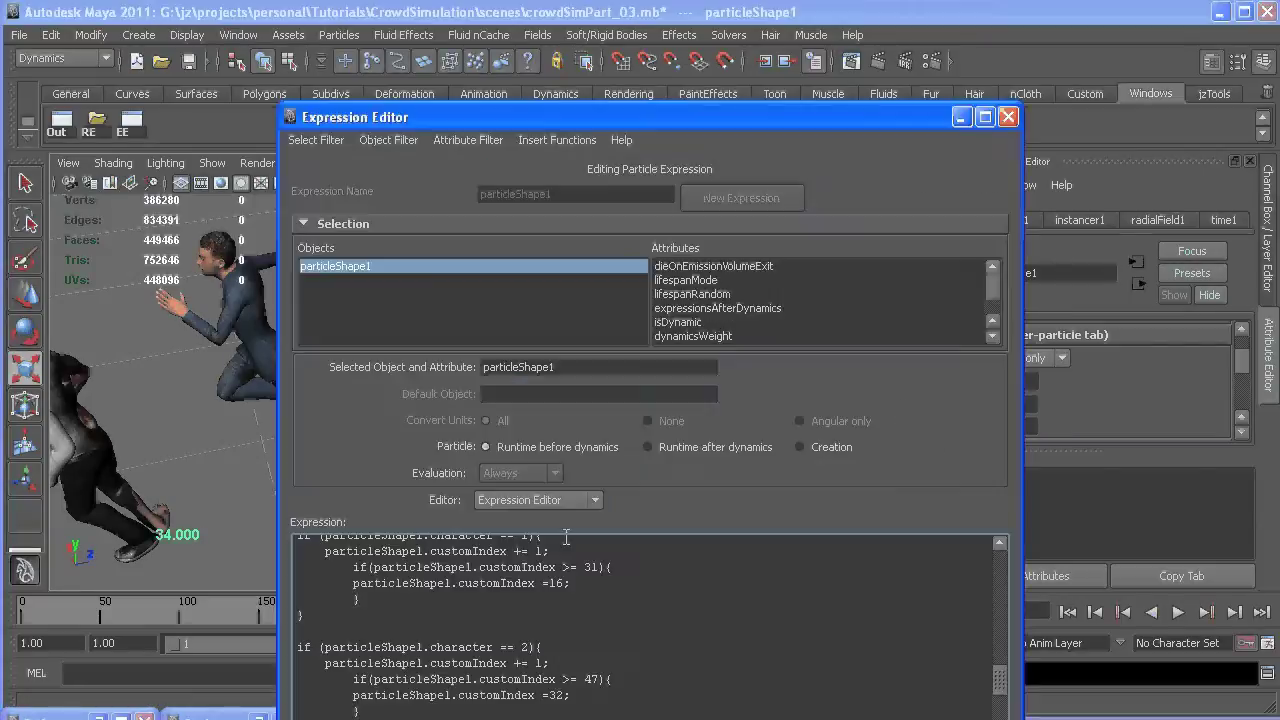
{"action": "left_click", "coordinate": [814, 449]}
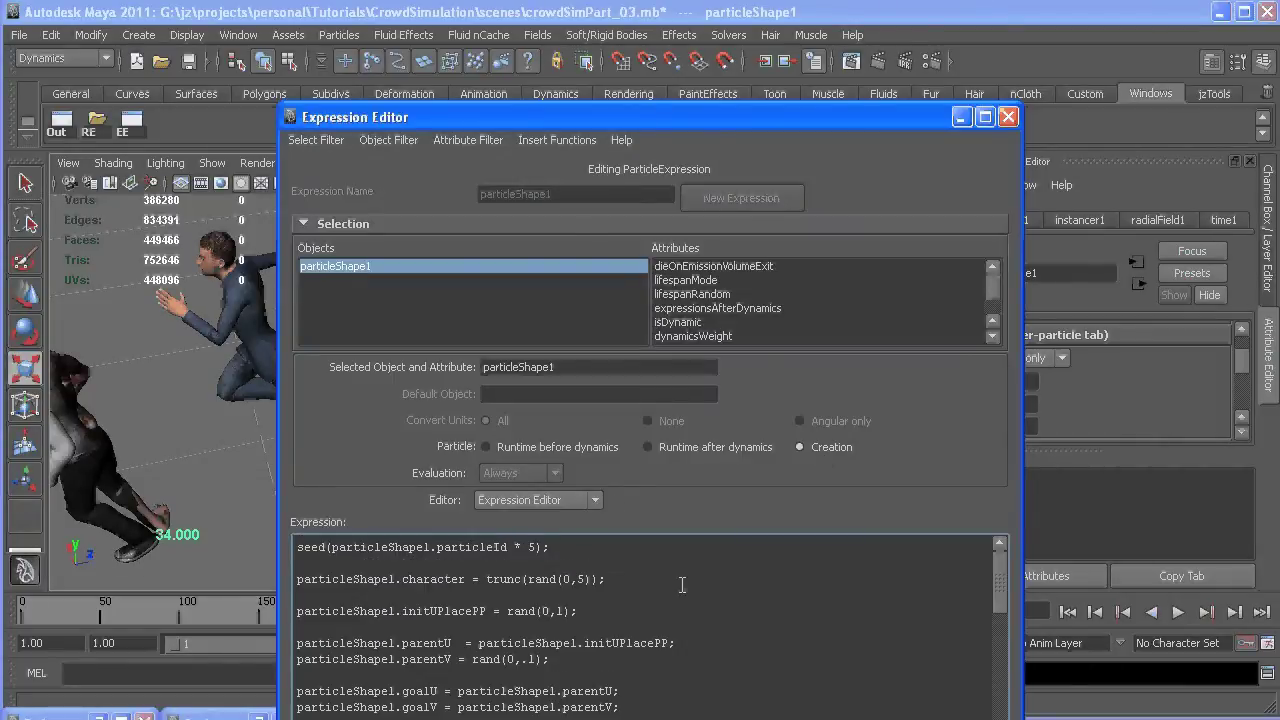
{"action": "scroll", "coordinate": [680, 583], "scroll_direction": "down", "scroll_amount": 5}
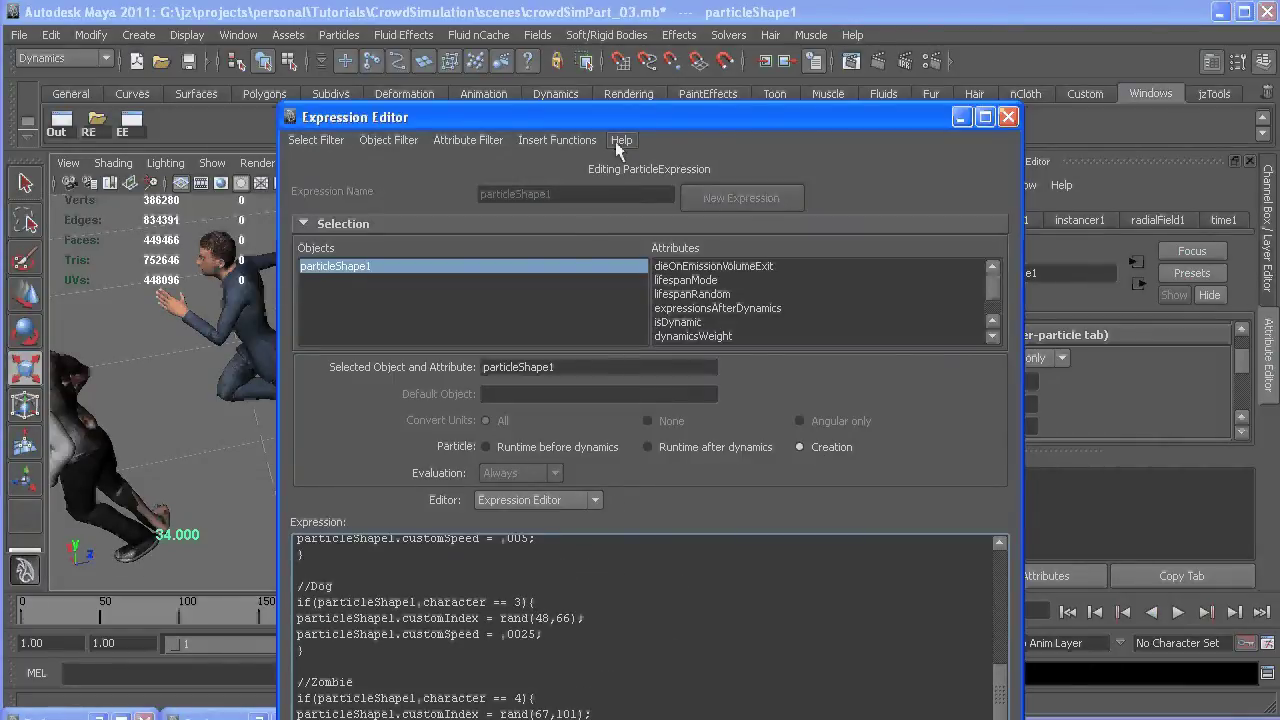
{"action": "left_click_drag", "start_coordinate": [620, 122], "coordinate": [990, 8]}
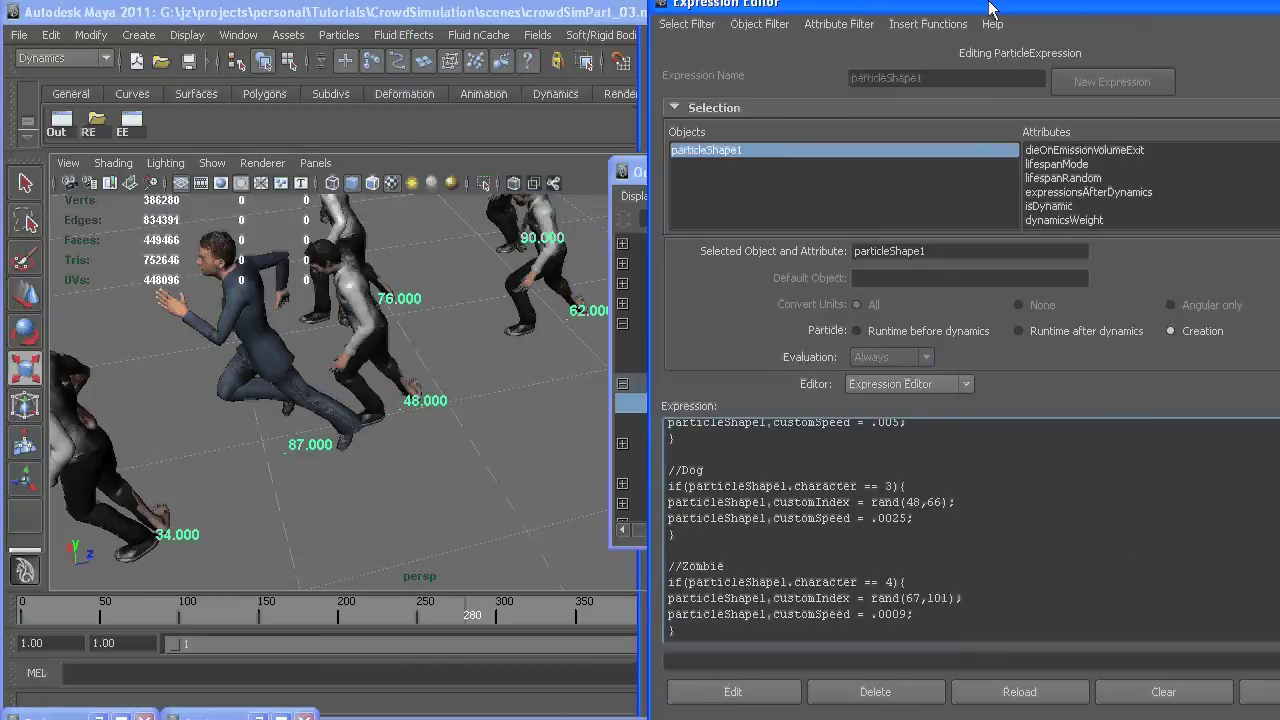
{"action": "left_click", "coordinate": [733, 624]}
{"action": "key", "text": "Return"}
Step: Add an empty if(id == 48){ } block at the end of particleShape1's creation expression
{"action": "key", "text": "Return"}
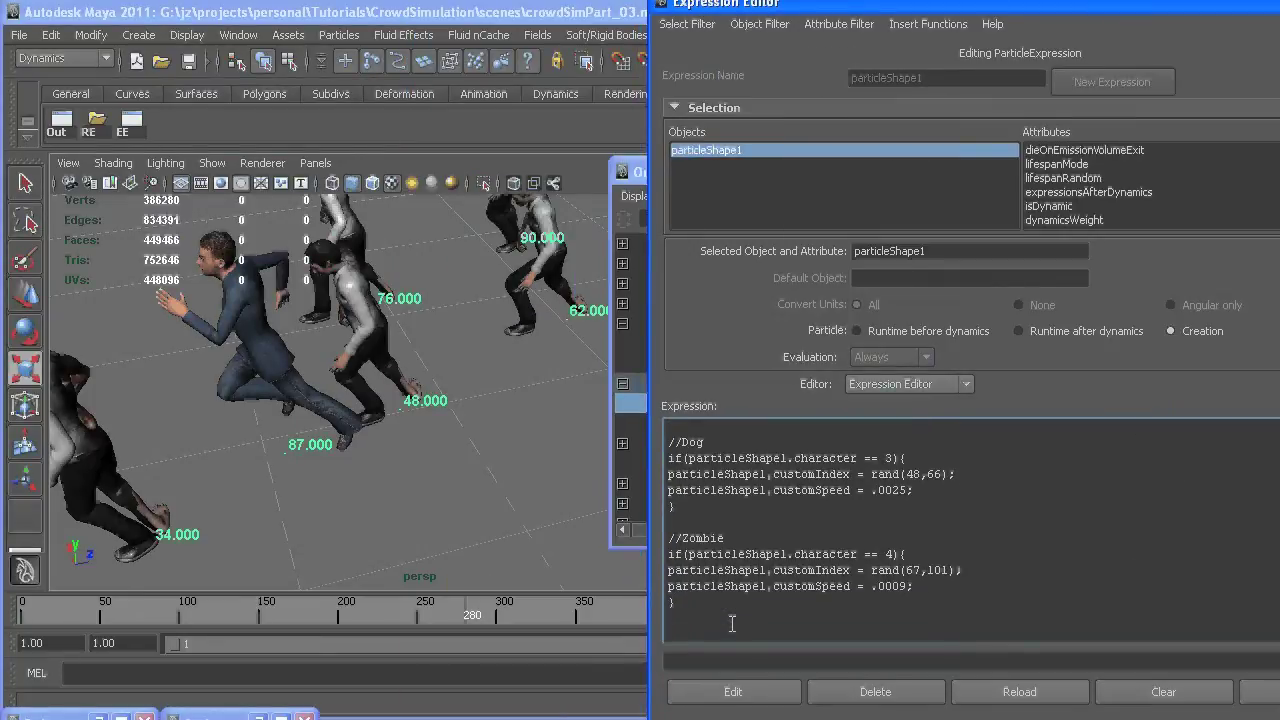
{"action": "type", "text": "if(id == 48){"}
{"action": "key", "text": "Return"}
{"action": "key", "text": "Return"}
{"action": "type", "text": "}"}
{"action": "key", "text": "Up"}
Step: Write lifespanPP = 0; inside the if(id == 48) block and apply the edited creation expression
{"action": "type", "text": "life"}
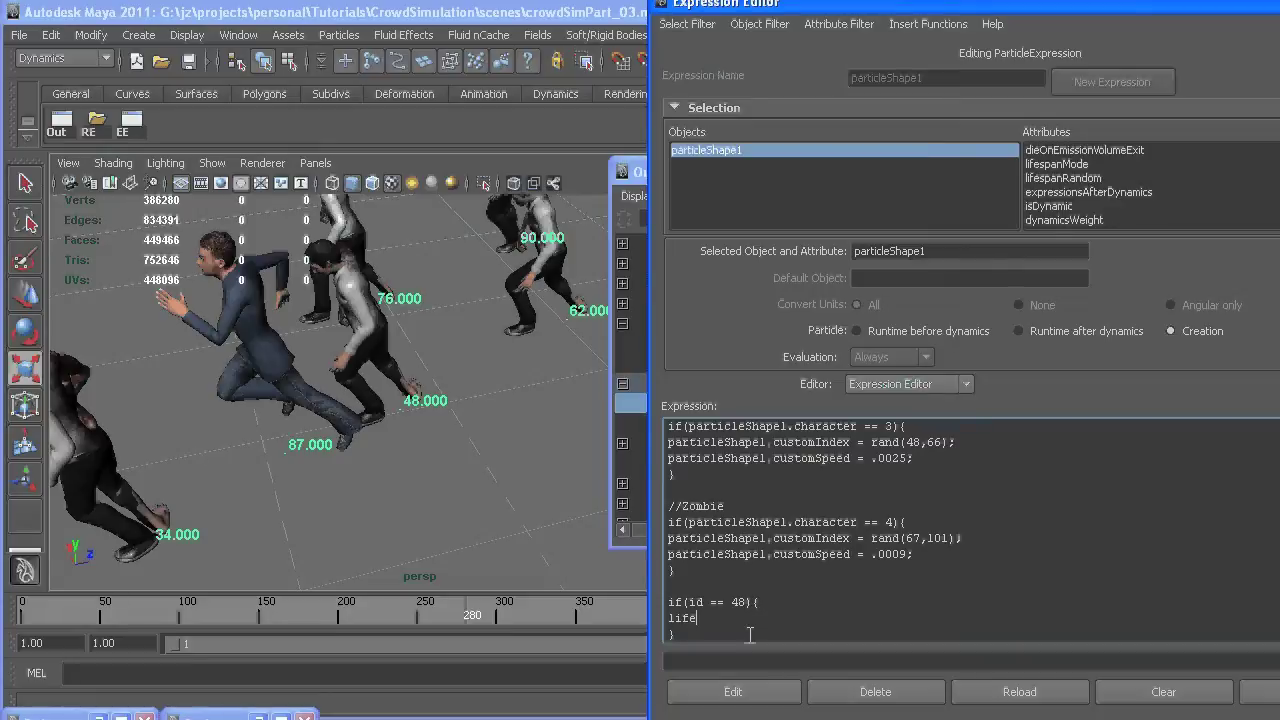
{"action": "type", "text": "spanPP = 0;"}
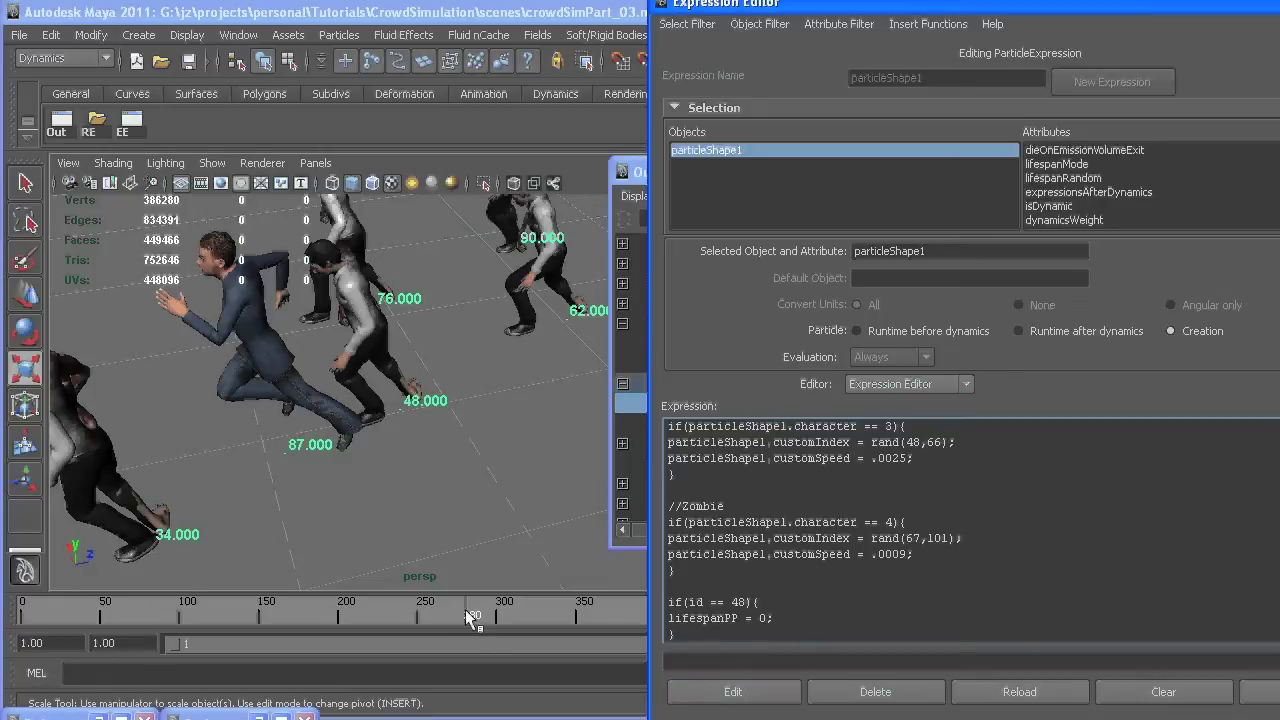
{"action": "left_click_drag", "start_coordinate": [364, 308], "coordinate": [357, 366], "text": "alt"}
{"action": "middle_click_drag", "start_coordinate": [357, 366], "coordinate": [400, 440], "text": "alt"}
{"action": "right_click_drag", "start_coordinate": [400, 440], "coordinate": [376, 518], "text": "alt"}
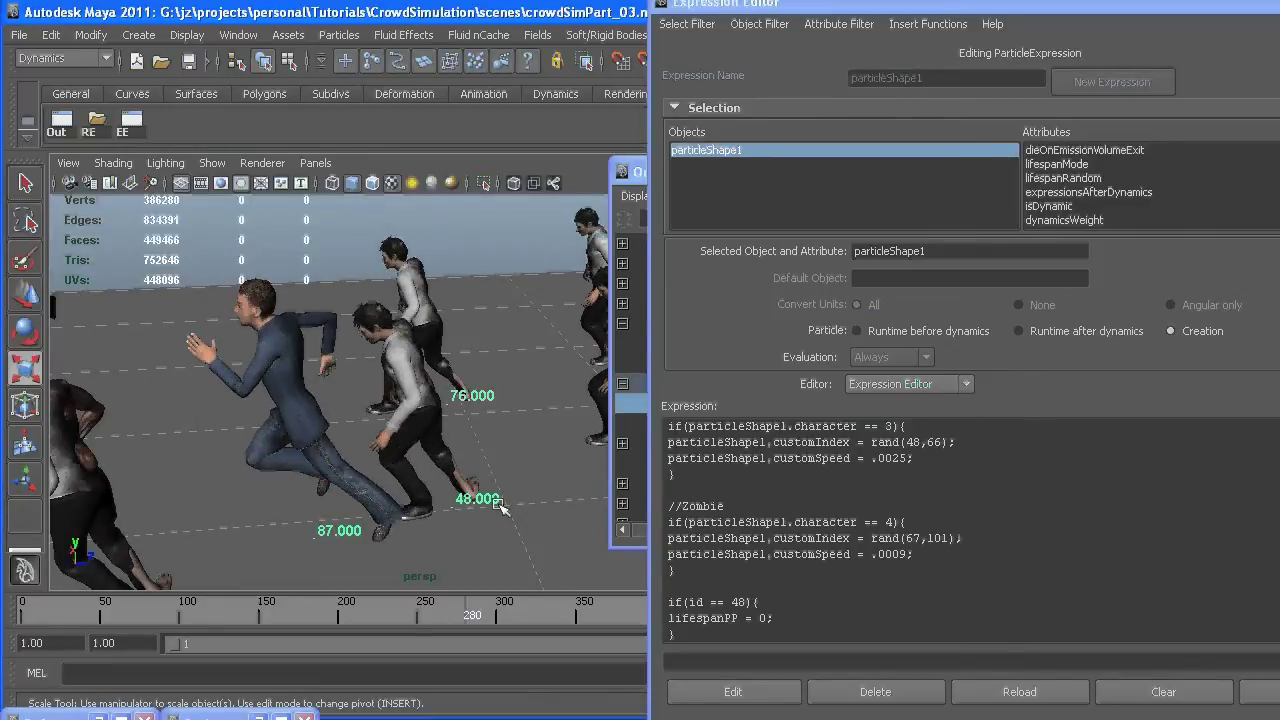
{"action": "left_click", "coordinate": [733, 690]}
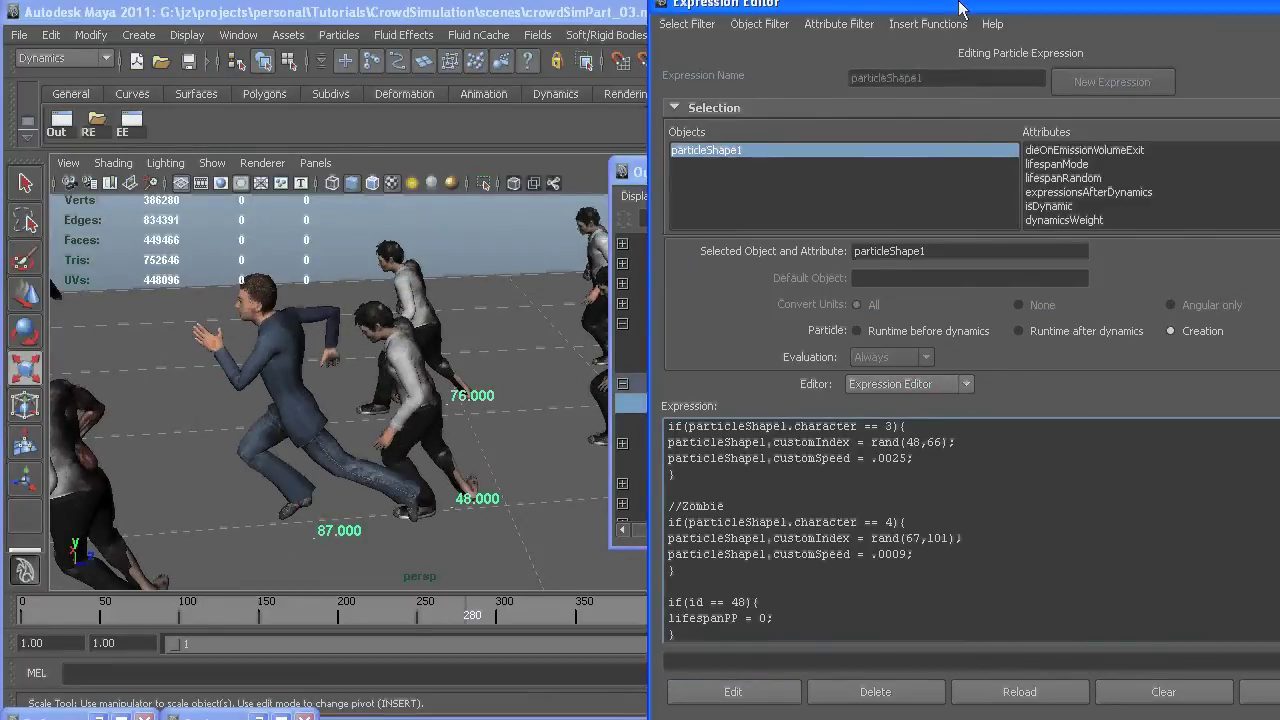
Step: Replay the simulation from the first frame and advance it to frame 280 to check particle 48's removal
{"action": "left_click_drag", "start_coordinate": [962, 10], "coordinate": [1279, 80]}
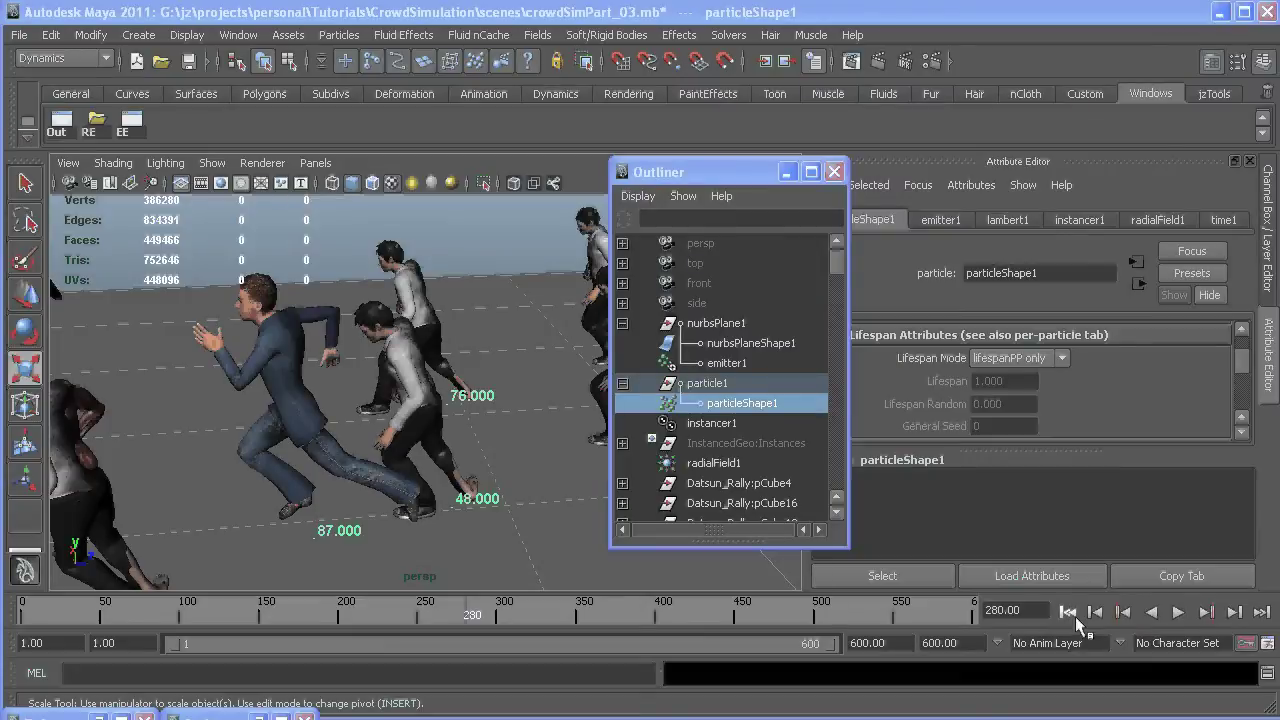
{"action": "left_click", "coordinate": [1068, 611]}
{"action": "left_click", "coordinate": [1178, 611]}
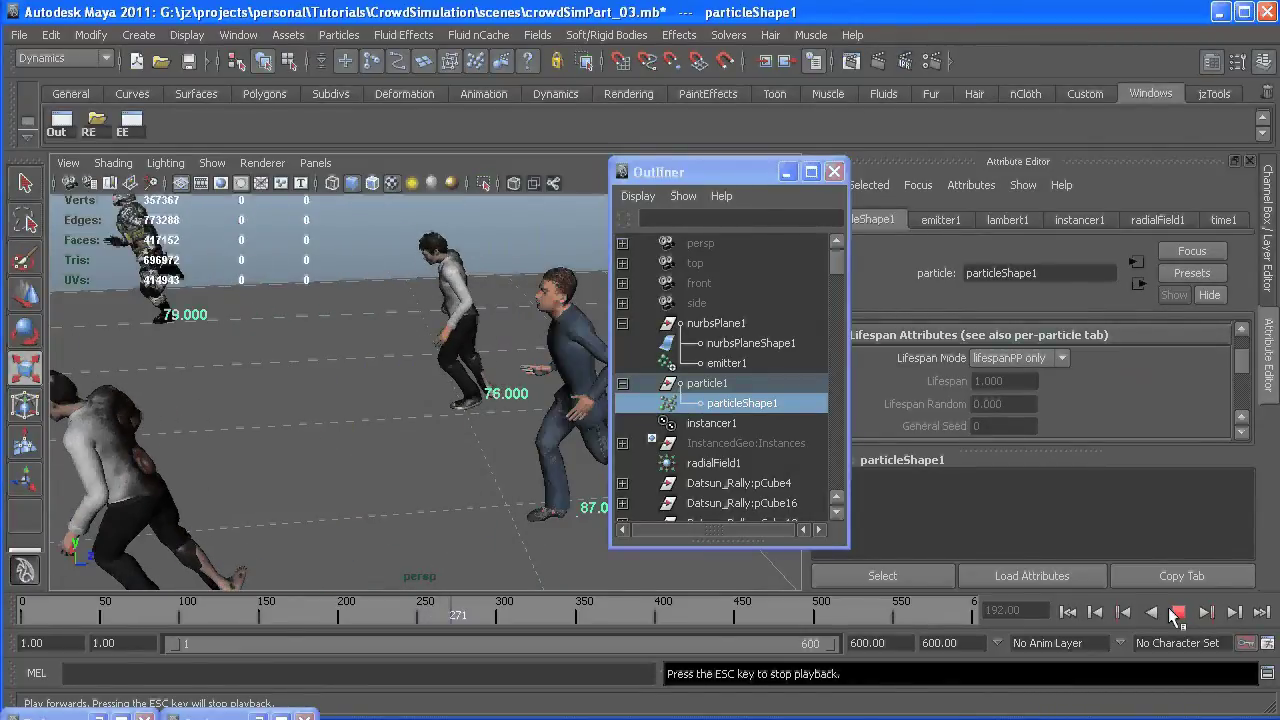
{"action": "left_click", "coordinate": [1176, 612]}
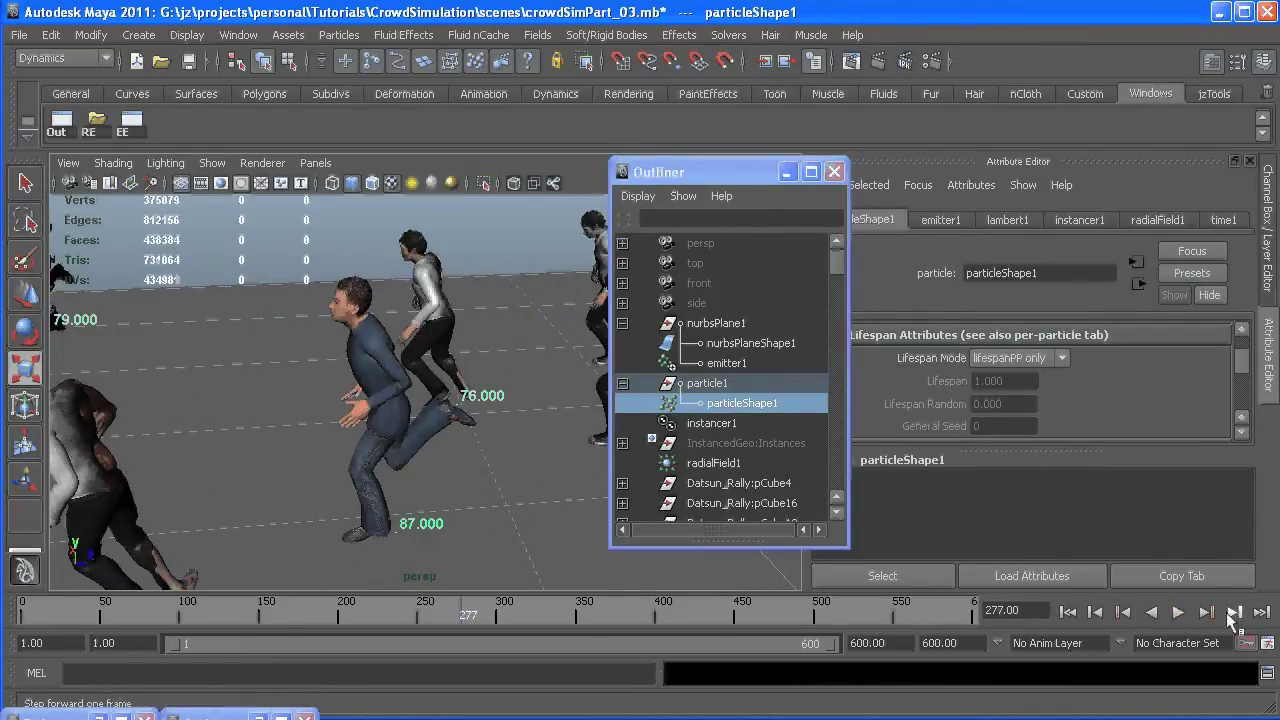
{"action": "left_click", "coordinate": [1234, 612]}
{"action": "left_click", "coordinate": [1234, 612]}
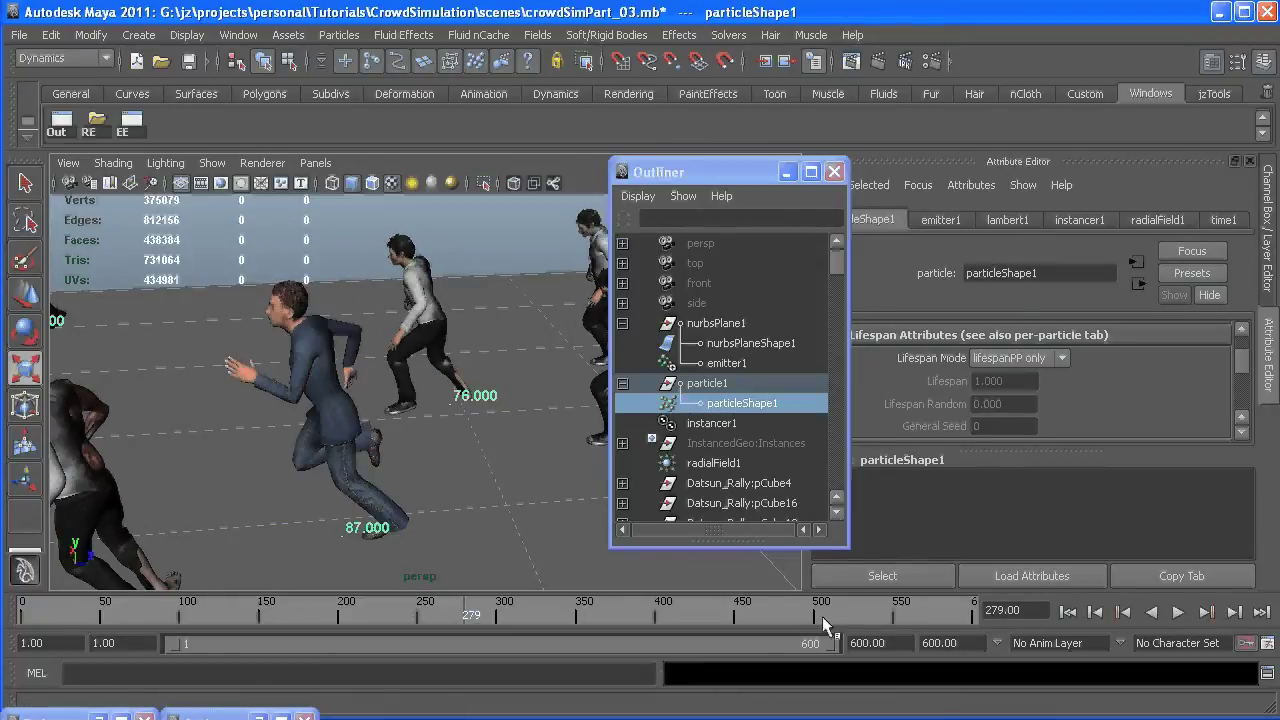
{"action": "left_click", "coordinate": [1234, 612]}
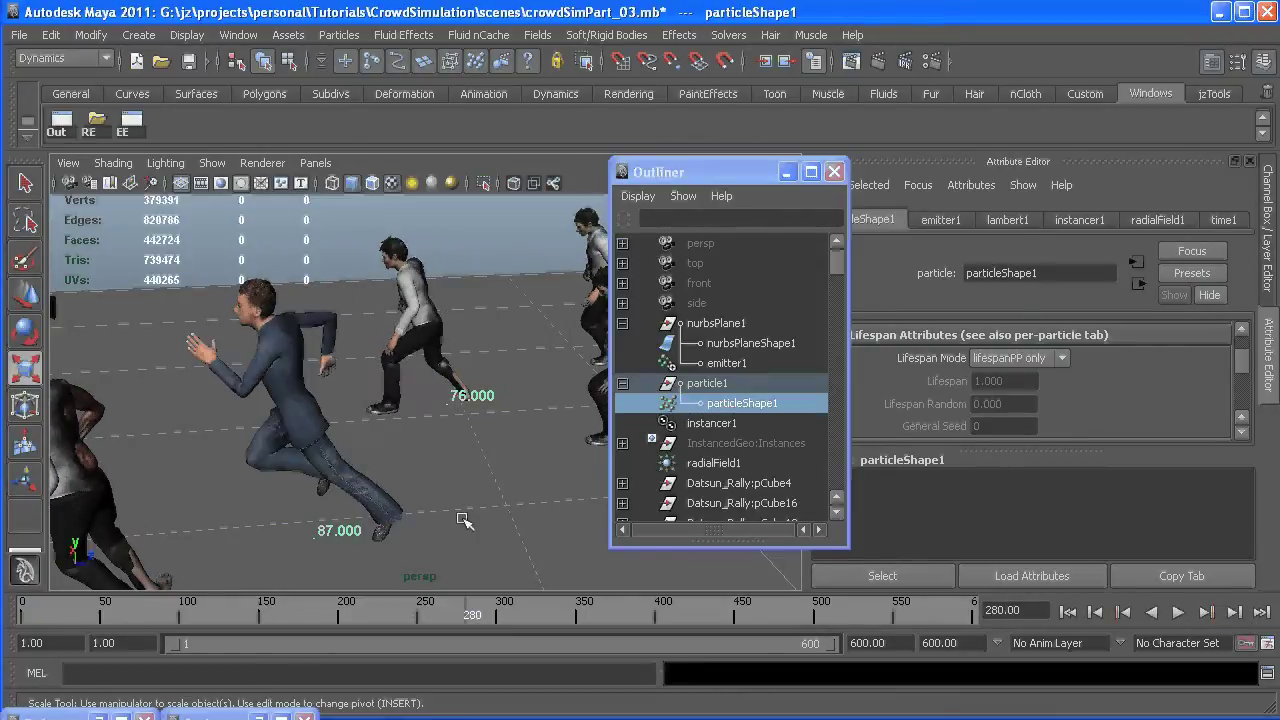
Step: Inspect the numbered crowd from several angles at frame 280 for any other overlapping characters
{"action": "scroll", "coordinate": [352, 437], "scroll_direction": "down", "scroll_amount": 2}
{"action": "left_click_drag", "start_coordinate": [352, 437], "coordinate": [375, 420], "text": "alt"}
{"action": "middle_click_drag", "start_coordinate": [351, 433], "coordinate": [354, 390], "text": "alt"}
{"action": "left_click_drag", "start_coordinate": [368, 354], "coordinate": [170, 372], "text": "alt"}
{"action": "middle_click_drag", "start_coordinate": [220, 334], "coordinate": [294, 400], "text": "alt"}
{"action": "scroll", "coordinate": [258, 344], "scroll_direction": "up", "scroll_amount": 2}
{"action": "left_click_drag", "start_coordinate": [257, 344], "coordinate": [394, 417], "text": "alt"}
{"action": "middle_click_drag", "start_coordinate": [394, 417], "coordinate": [437, 394], "text": "alt"}
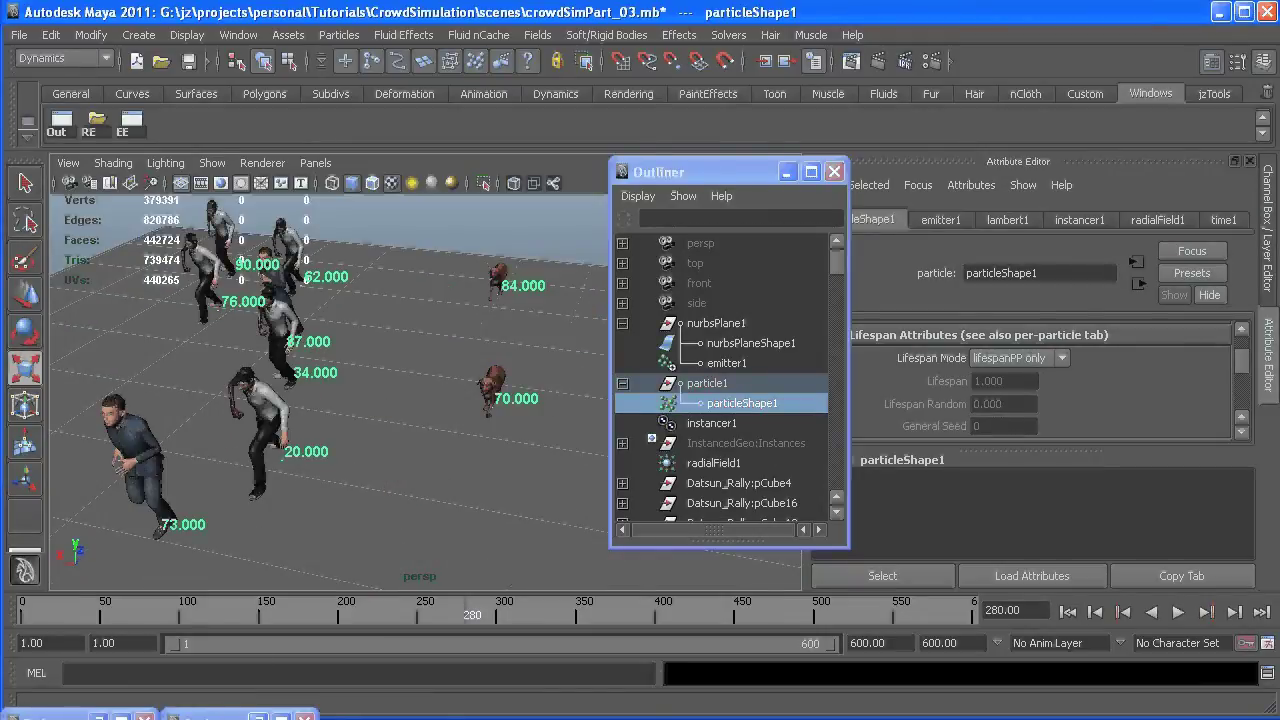
{"action": "left_click", "coordinate": [257, 716]}
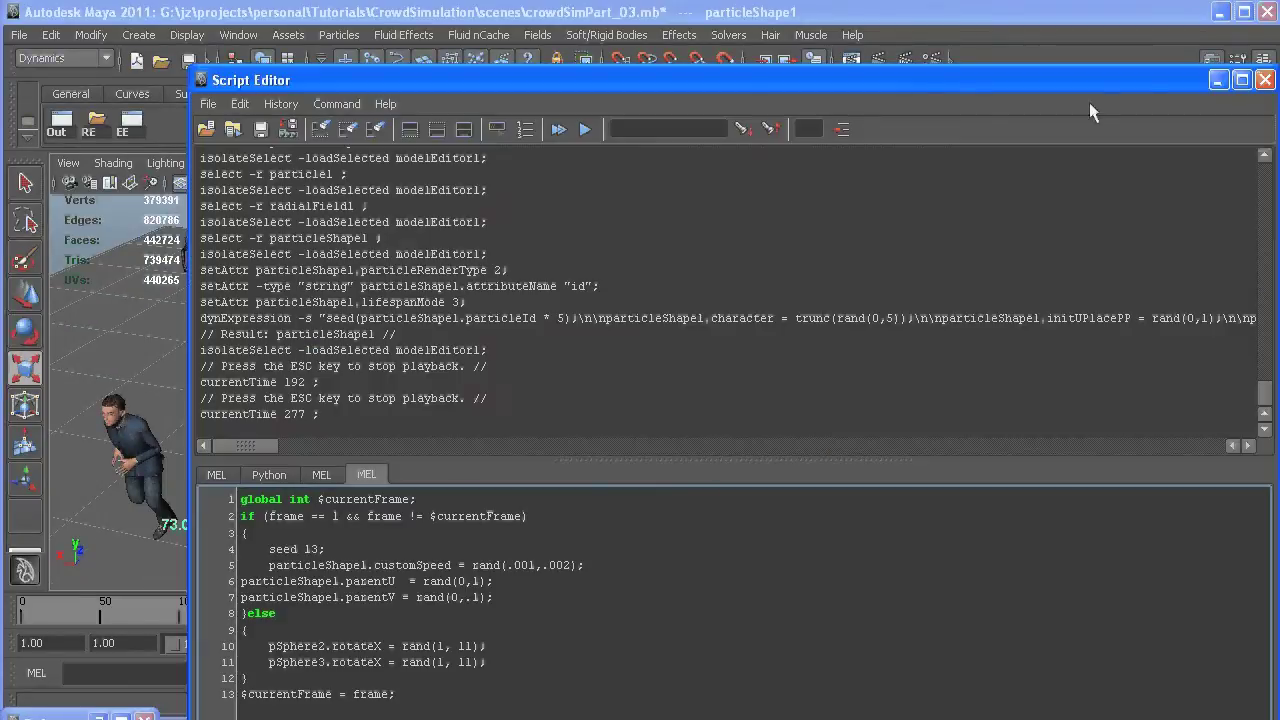
{"action": "left_click", "coordinate": [1216, 81]}
{"action": "left_click", "coordinate": [1218, 77]}
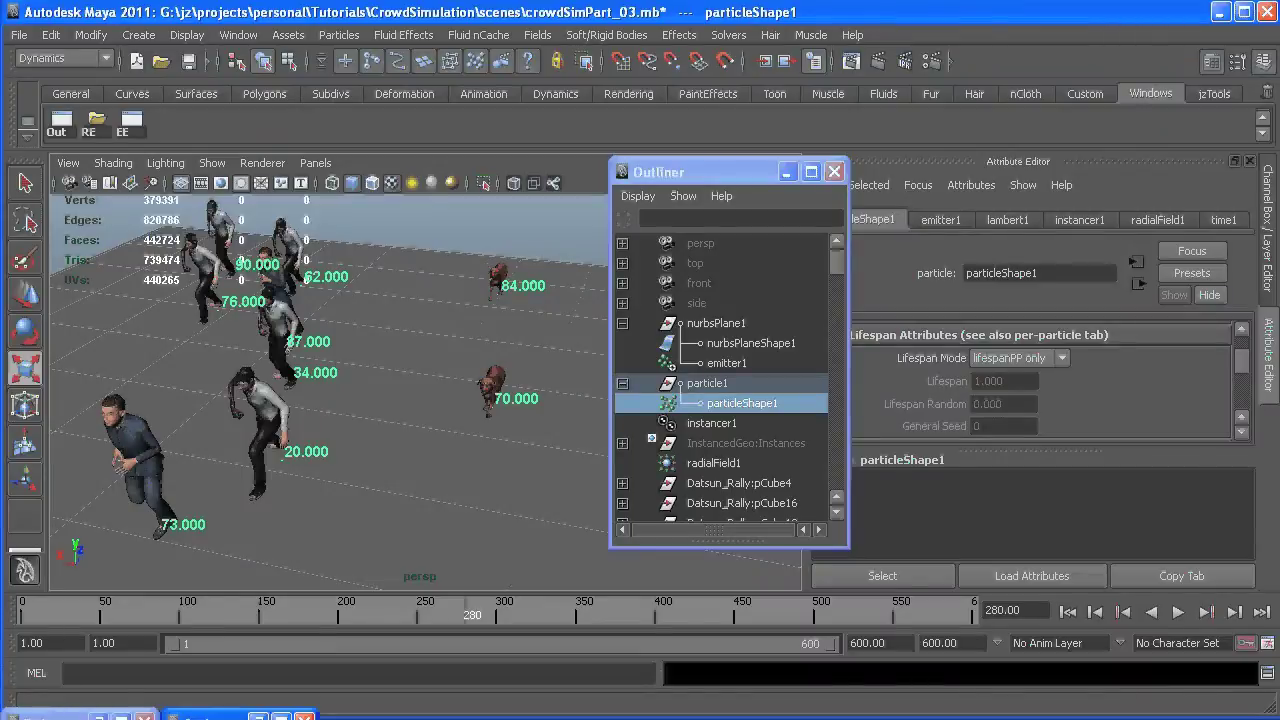
Step: Review the id 48 block in particleShape1's creation expression and switch the Expression Editor to the runtime before dynamics expression
{"action": "left_click", "coordinate": [98, 717]}
{"action": "left_click_drag", "start_coordinate": [806, 20], "coordinate": [484, 8]}
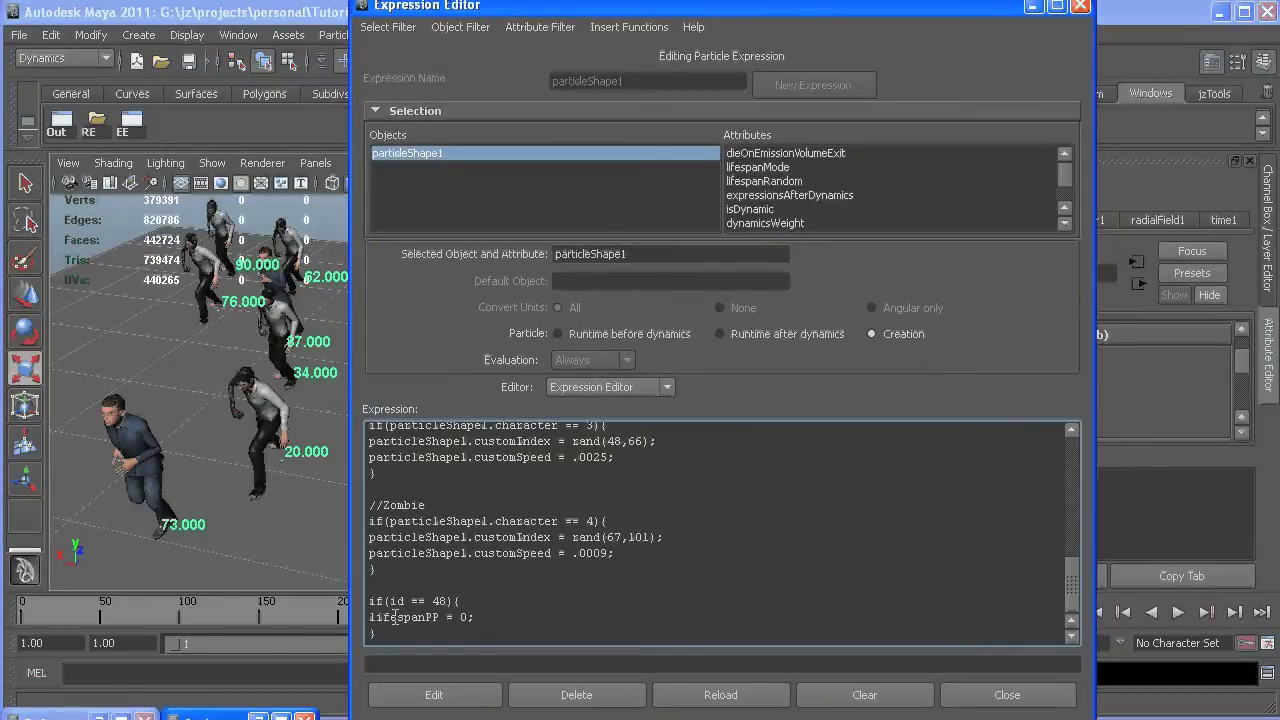
{"action": "left_click", "coordinate": [495, 612]}
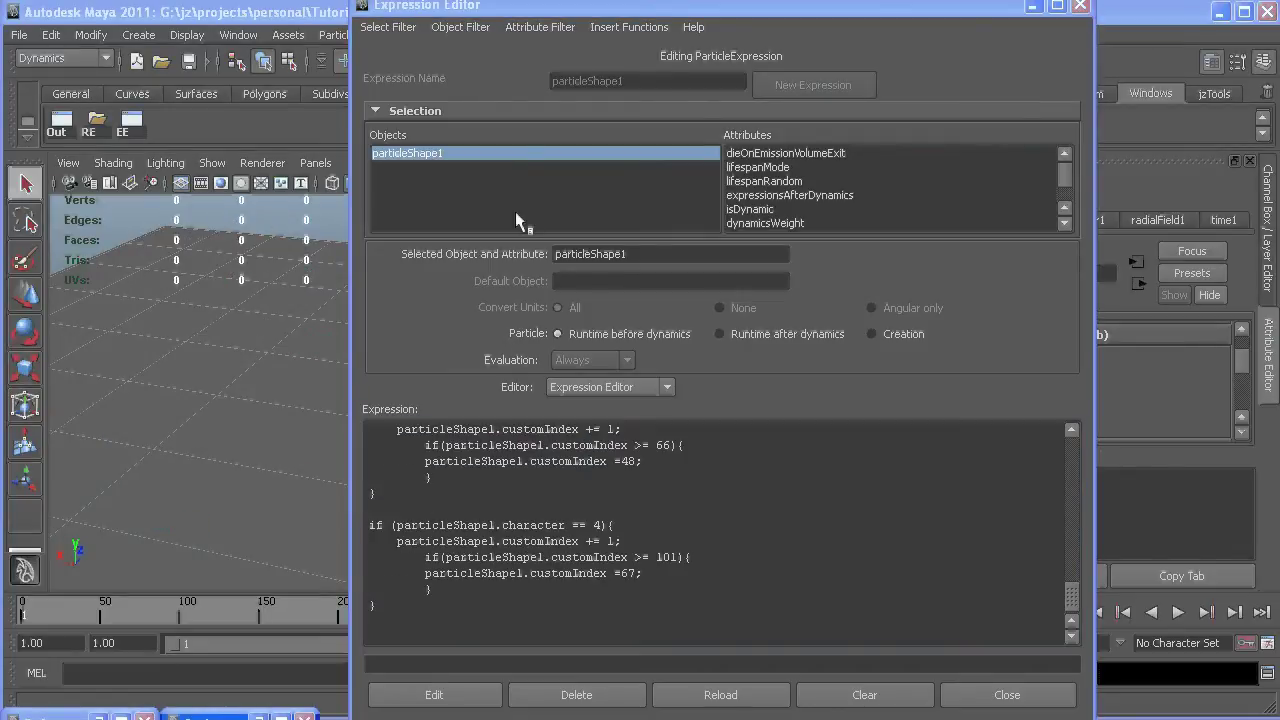
{"action": "left_click_drag", "start_coordinate": [483, 4], "coordinate": [1279, 100]}
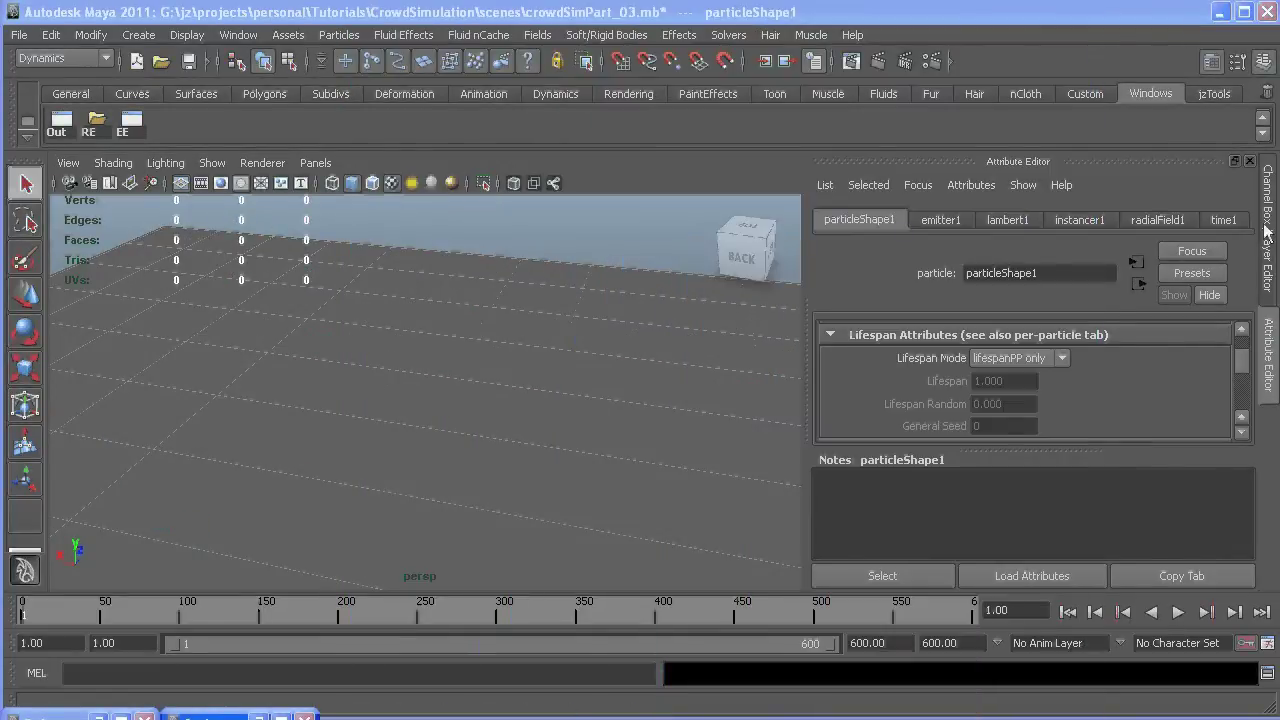
Step: Play the simulation from frame 1 to frame 252, following the characters past the car to the plane's far edge
{"action": "right_click_drag", "start_coordinate": [494, 352], "coordinate": [297, 314], "text": "alt"}
{"action": "left_click_drag", "start_coordinate": [297, 314], "coordinate": [520, 334], "text": "alt"}
{"action": "middle_click_drag", "start_coordinate": [520, 334], "coordinate": [480, 335], "text": "alt"}
{"action": "right_click_drag", "start_coordinate": [480, 335], "coordinate": [199, 271], "text": "alt"}
{"action": "left_click_drag", "start_coordinate": [491, 386], "coordinate": [718, 448], "text": "alt"}
{"action": "left_click", "coordinate": [1178, 612]}
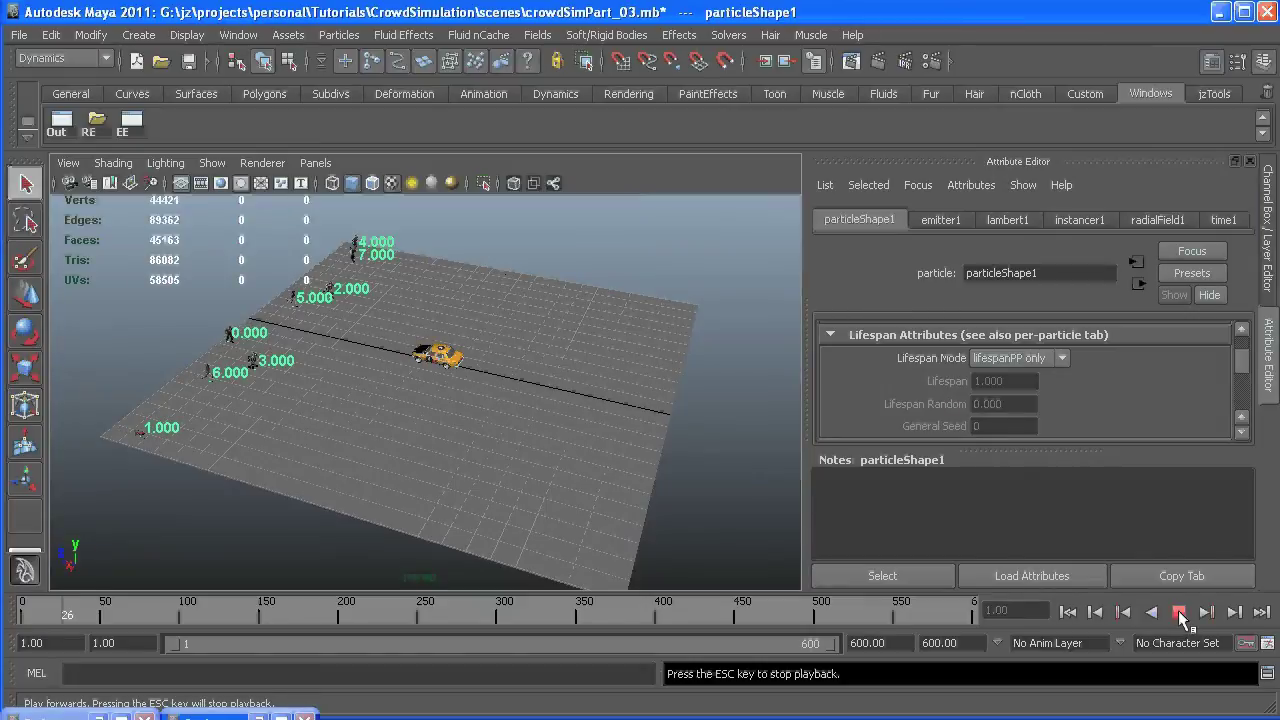
{"action": "middle_click_drag", "start_coordinate": [364, 406], "coordinate": [297, 383], "text": "alt"}
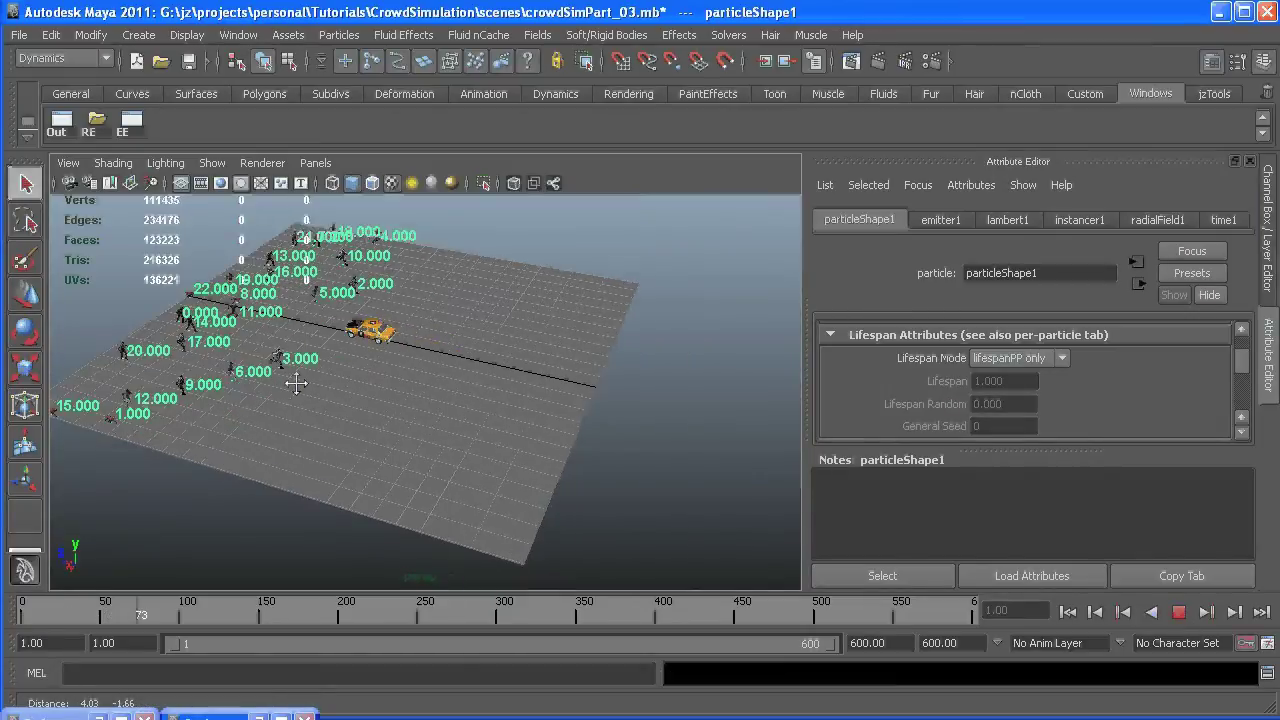
{"action": "right_click_drag", "start_coordinate": [297, 383], "coordinate": [438, 471], "text": "alt"}
{"action": "middle_click_drag", "start_coordinate": [393, 368], "coordinate": [511, 437], "text": "alt"}
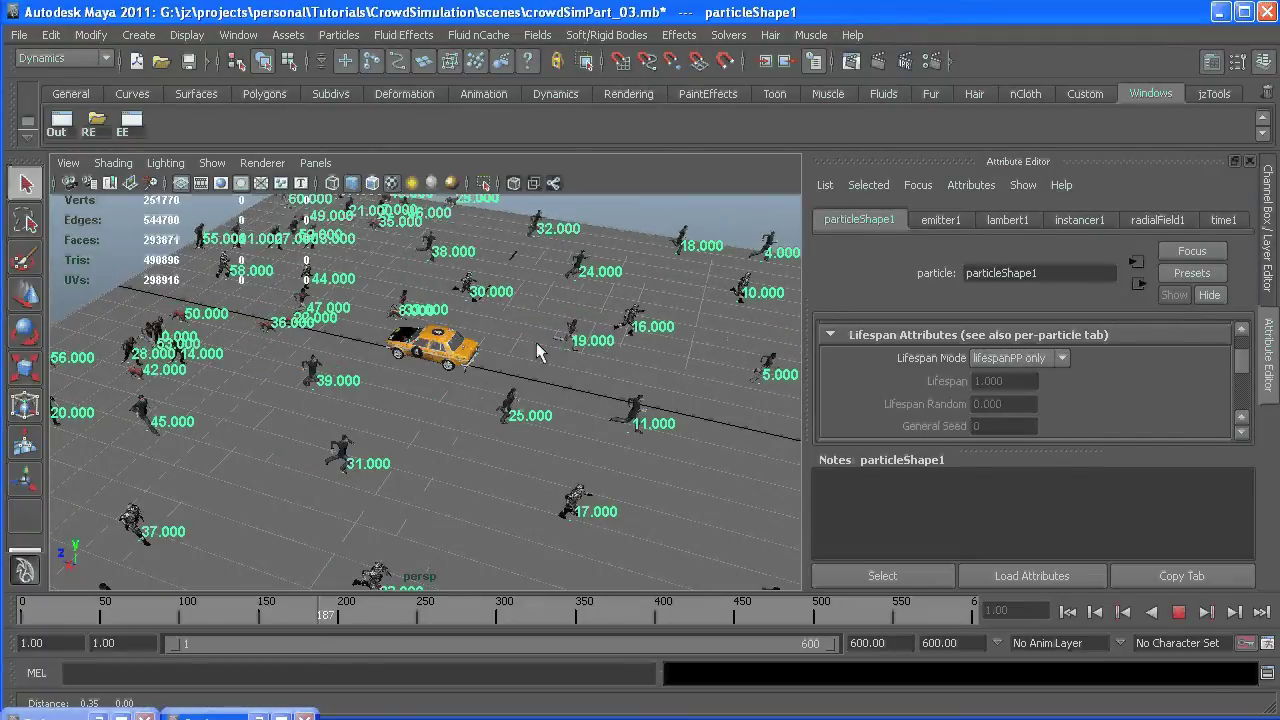
{"action": "middle_click_drag", "start_coordinate": [536, 342], "coordinate": [334, 298], "text": "alt"}
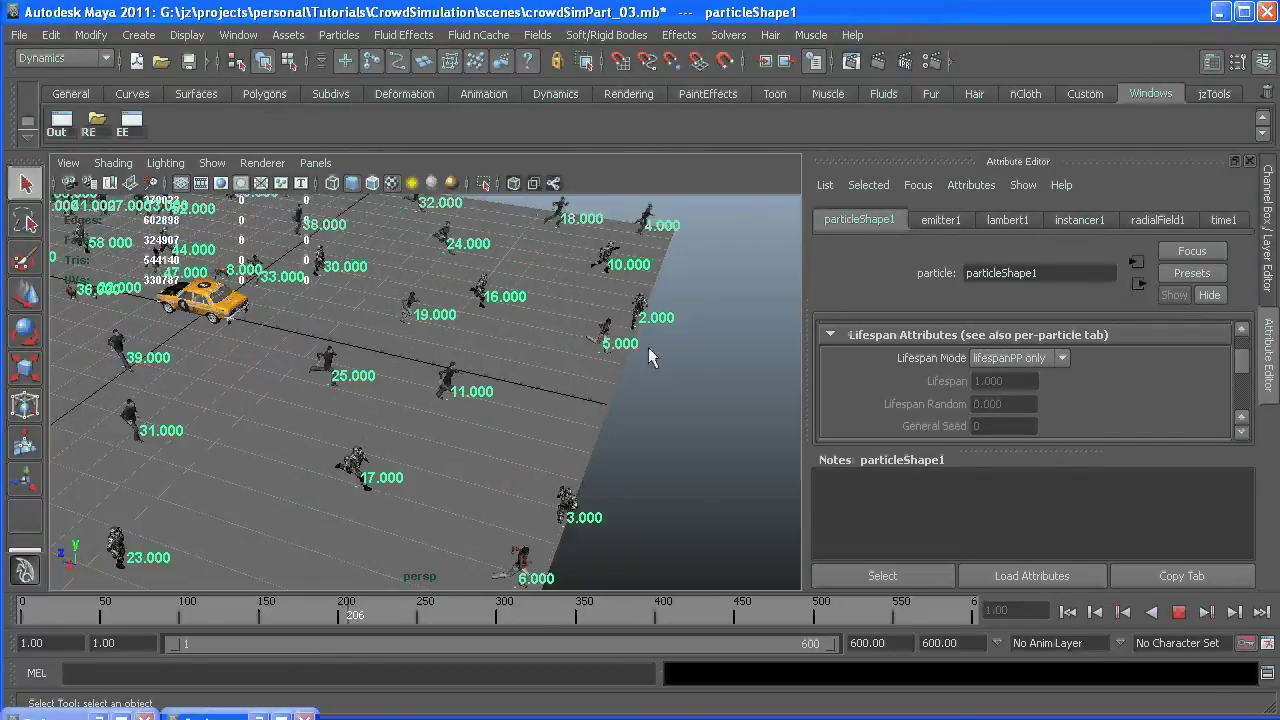
{"action": "left_click_drag", "start_coordinate": [648, 347], "coordinate": [424, 396], "text": "alt"}
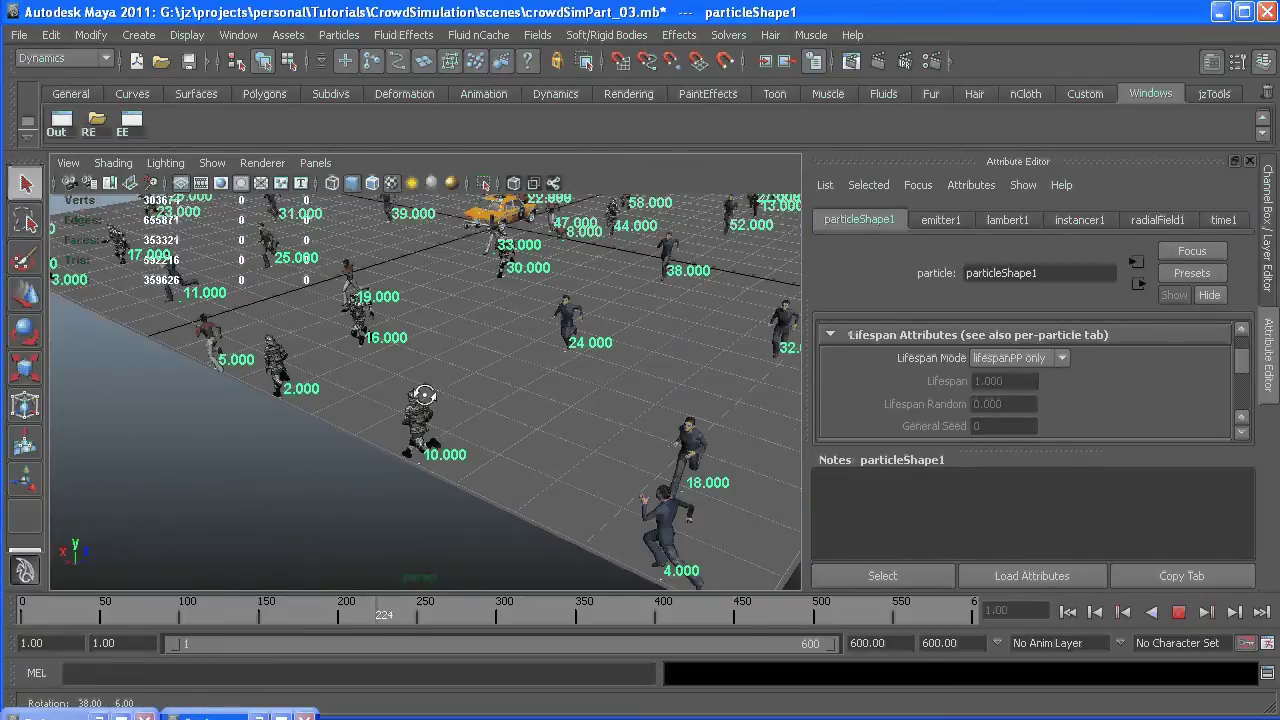
{"action": "left_click", "coordinate": [1180, 614]}
Step: Examine from several angles how the characters gather along the plane's far edge at frame 252
{"action": "left_click_drag", "start_coordinate": [494, 428], "coordinate": [382, 390], "text": "alt"}
{"action": "middle_click_drag", "start_coordinate": [382, 390], "coordinate": [429, 431], "text": "alt"}
{"action": "left_click_drag", "start_coordinate": [429, 431], "coordinate": [317, 426], "text": "alt"}
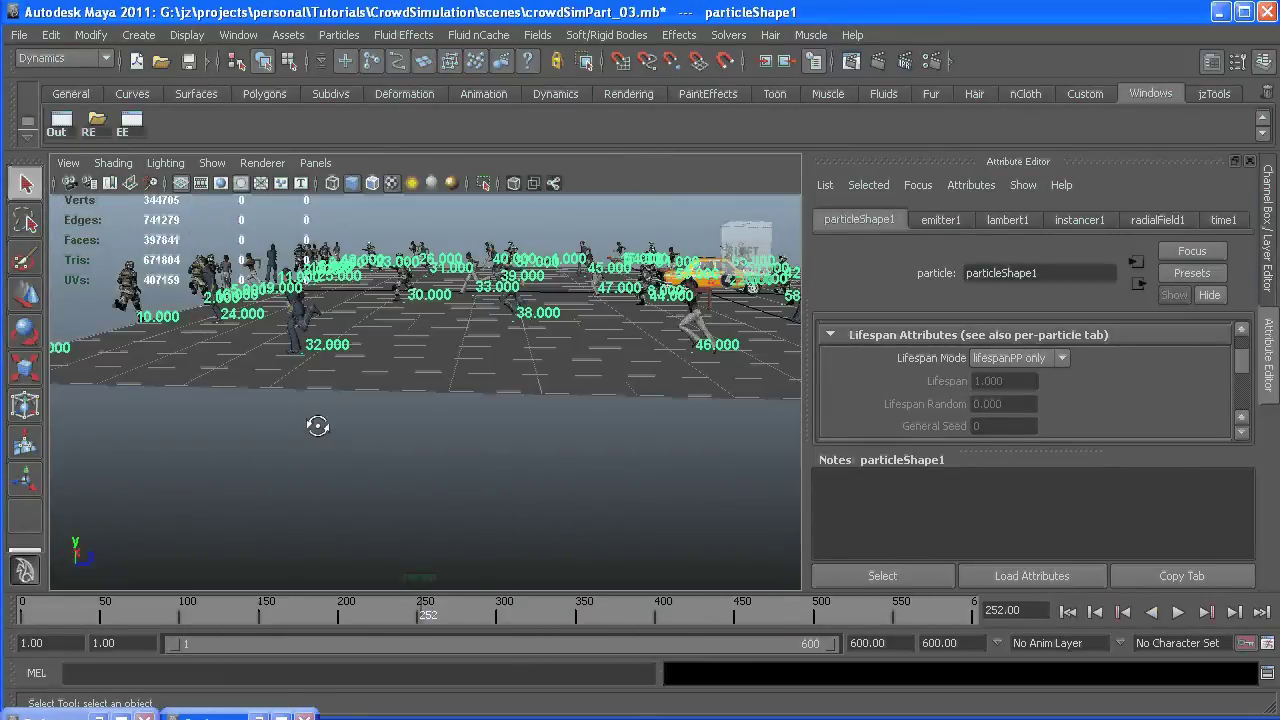
{"action": "middle_click_drag", "start_coordinate": [317, 426], "coordinate": [360, 421], "text": "alt"}
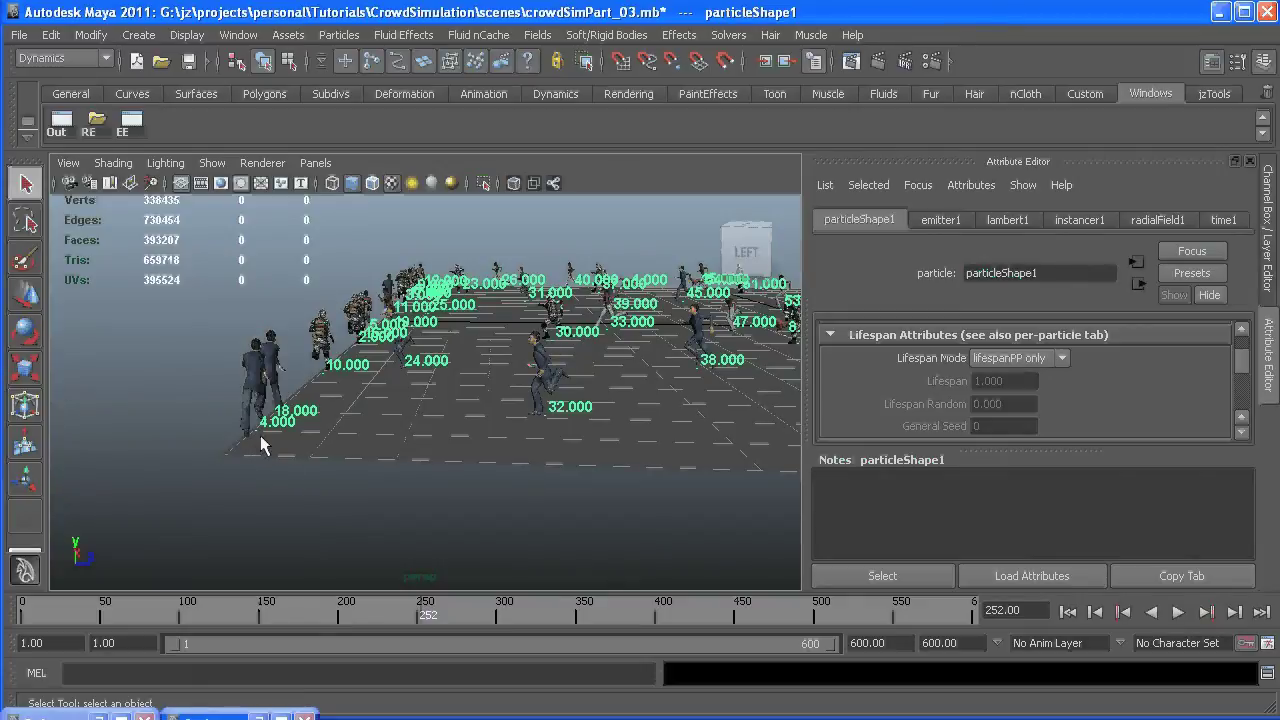
{"action": "left_click_drag", "start_coordinate": [426, 305], "coordinate": [390, 384], "text": "alt"}
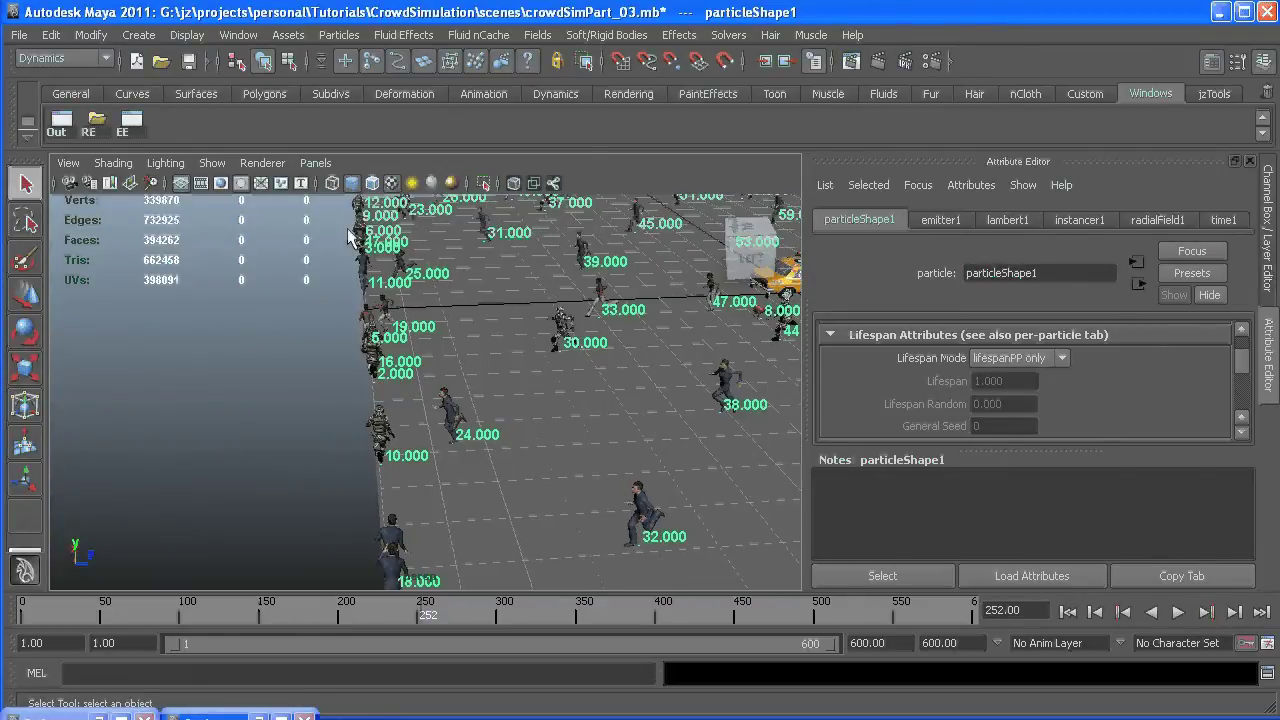
{"action": "scroll", "coordinate": [387, 484], "scroll_direction": "down", "scroll_amount": 3}
{"action": "left_click_drag", "start_coordinate": [445, 432], "coordinate": [398, 392], "text": "alt"}
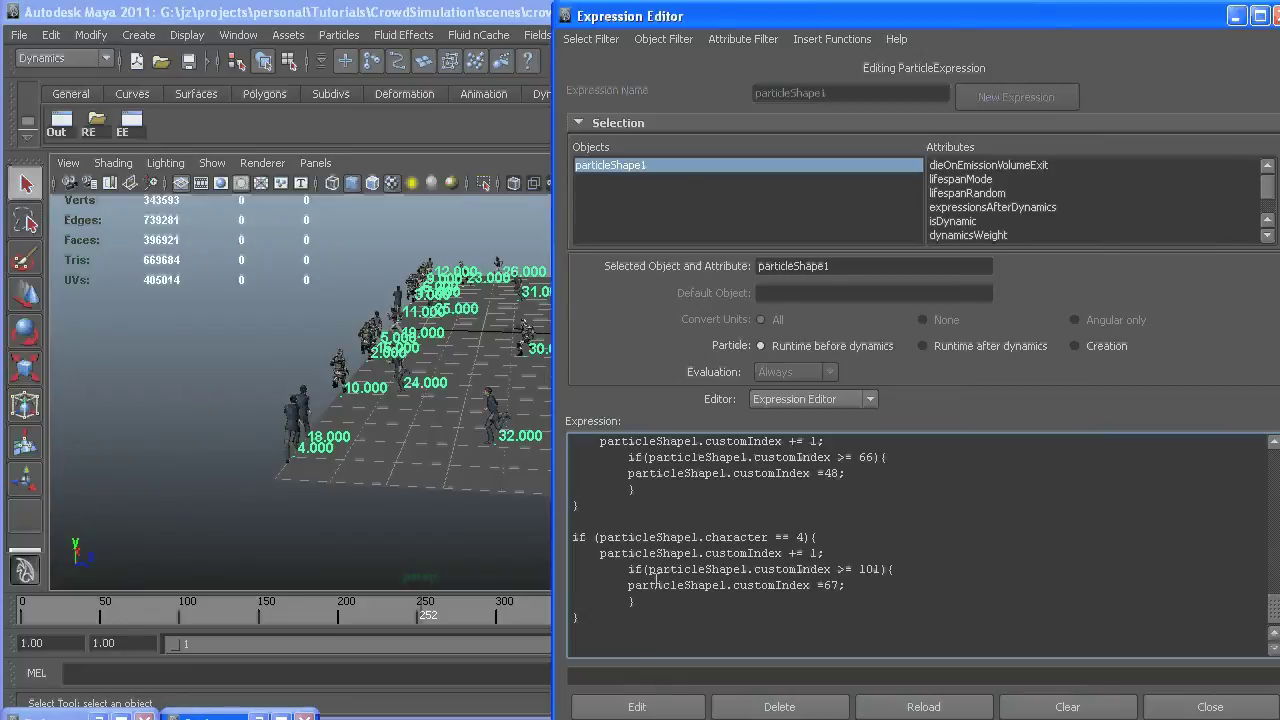
Step: Add an empty if(parentV >=1){ } block at the end of particleShape1's runtime before dynamics expression
{"action": "type", "text": "if(parentV > =1){"}
{"action": "key", "text": "Return"}
{"action": "key", "text": "Return"}
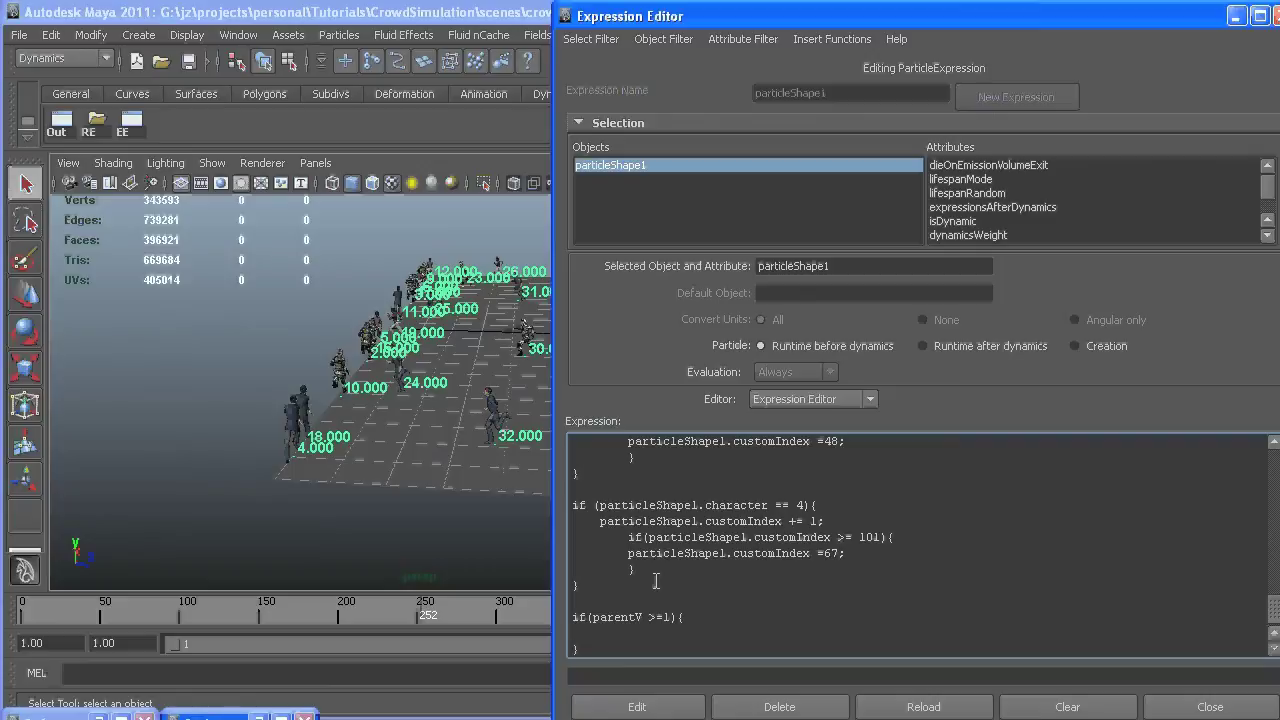
Step: Write lifespanPP = 0; inside the if(parentV >=1) block and apply the edited runtime expression
{"action": "type", "text": "lifespanPP = 0;"}
{"action": "left_click", "coordinate": [636, 706]}
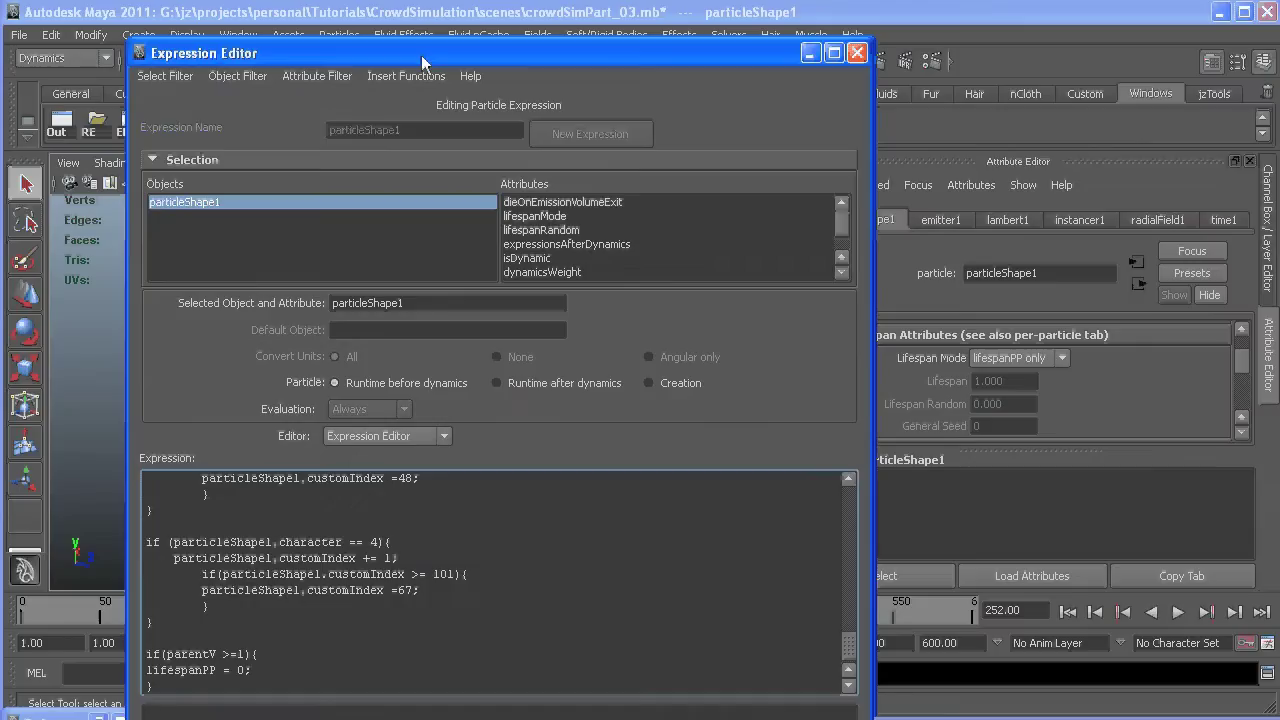
{"action": "left_click_drag", "start_coordinate": [831, 40], "coordinate": [517, 161]}
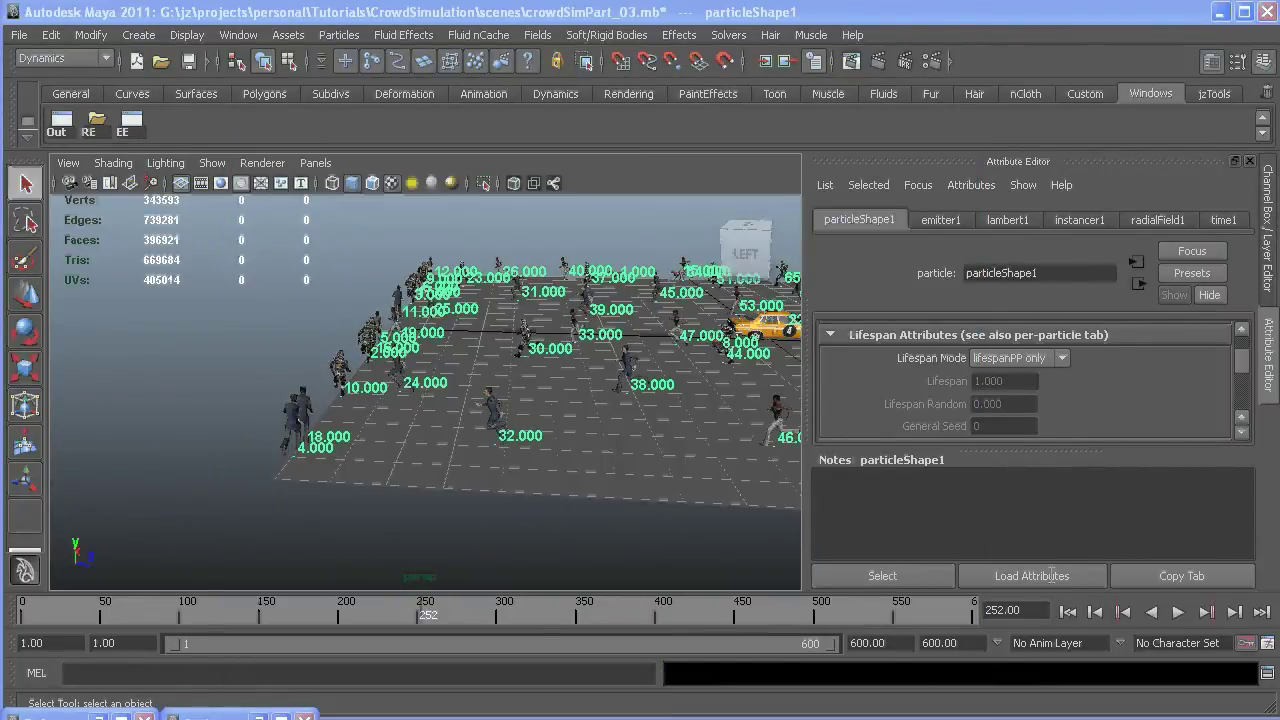
Step: Replay the simulation from the first frame to frame 240 to check the removal of characters at the plane's edge
{"action": "left_click", "coordinate": [1068, 611]}
{"action": "left_click", "coordinate": [1178, 611]}
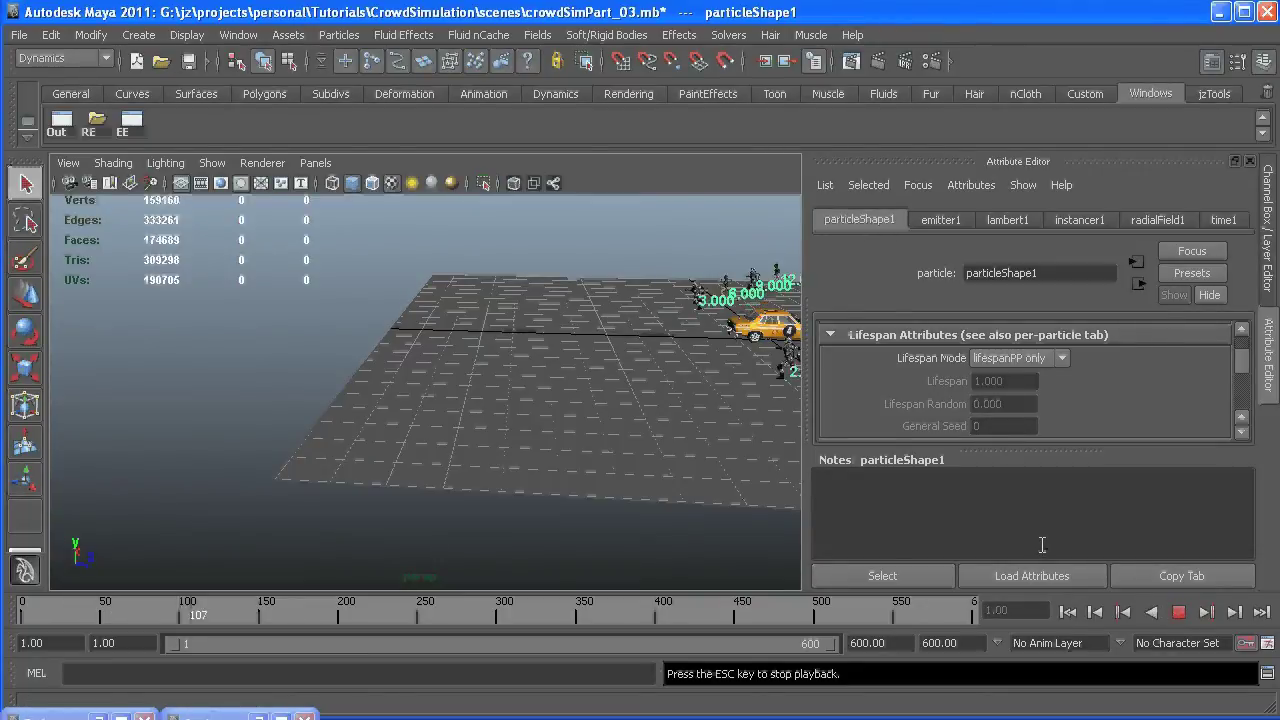
{"action": "middle_click_drag", "start_coordinate": [511, 324], "coordinate": [563, 406], "text": "alt"}
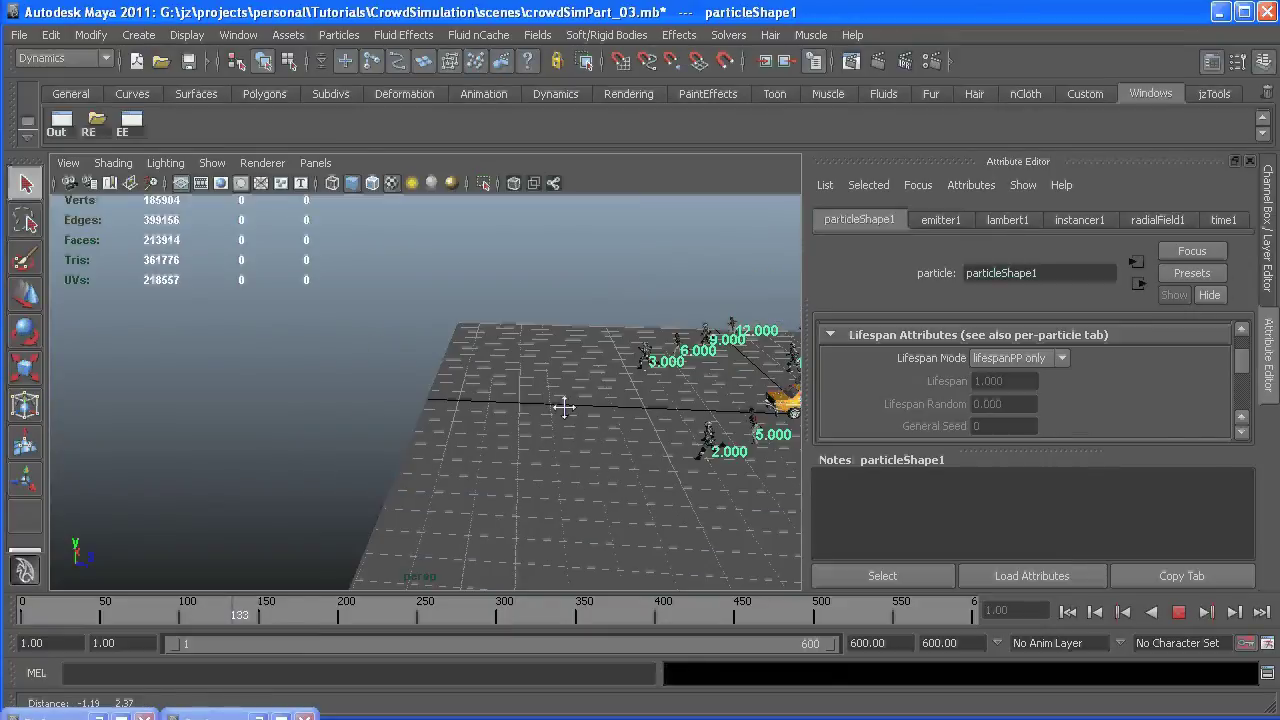
{"action": "right_click_drag", "start_coordinate": [563, 406], "coordinate": [690, 515], "text": "alt"}
{"action": "left_click_drag", "start_coordinate": [520, 345], "coordinate": [514, 403], "text": "alt"}
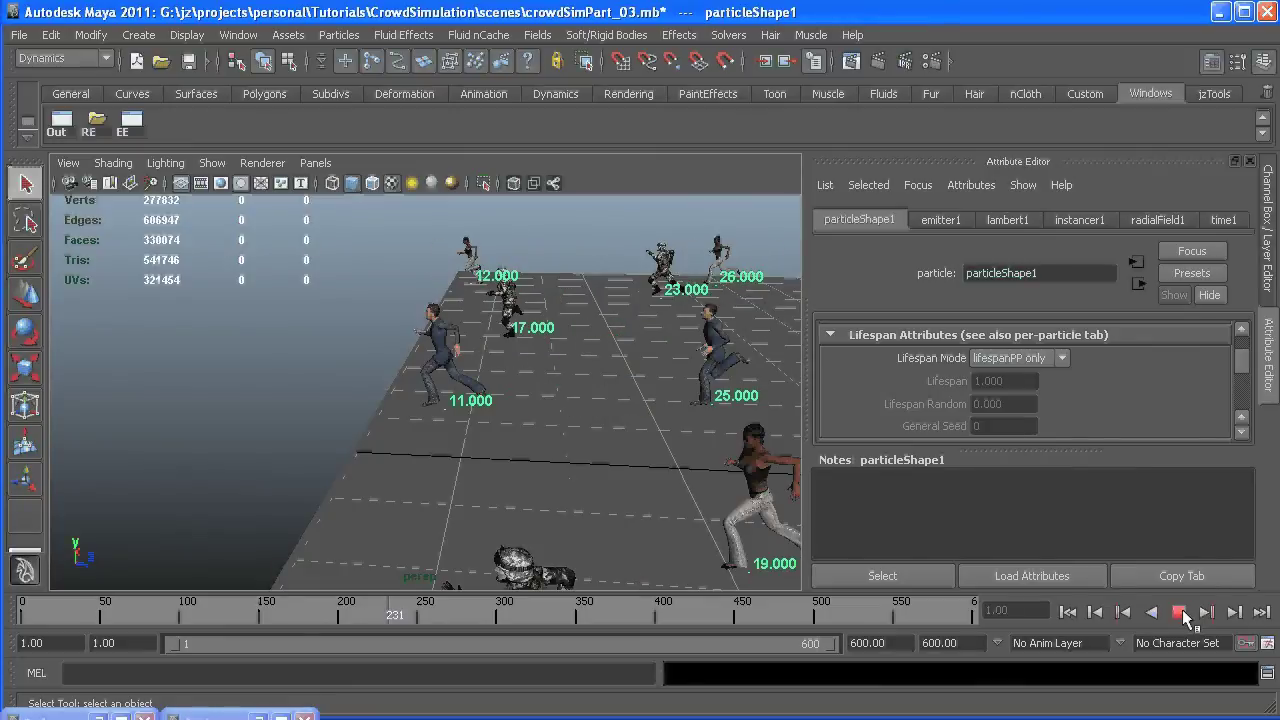
{"action": "left_click", "coordinate": [1180, 612]}
Step: Inspect the crowd around the car at frame 240 and clear the particle selection
{"action": "mouse_move", "coordinate": [724, 435]}
{"action": "middle_mouse_down", "text": "alt"}
{"action": "mouse_move", "coordinate": [517, 383]}
{"action": "mouse_move", "coordinate": [361, 425]}
{"action": "mouse_move", "coordinate": [738, 430]}
{"action": "middle_mouse_up", "text": "alt"}
{"action": "scroll", "coordinate": [517, 385], "scroll_direction": "down", "scroll_amount": 10}
{"action": "scroll", "coordinate": [490, 418], "scroll_direction": "up", "scroll_amount": 5}
{"action": "scroll", "coordinate": [475, 378], "scroll_direction": "down", "scroll_amount": 8}
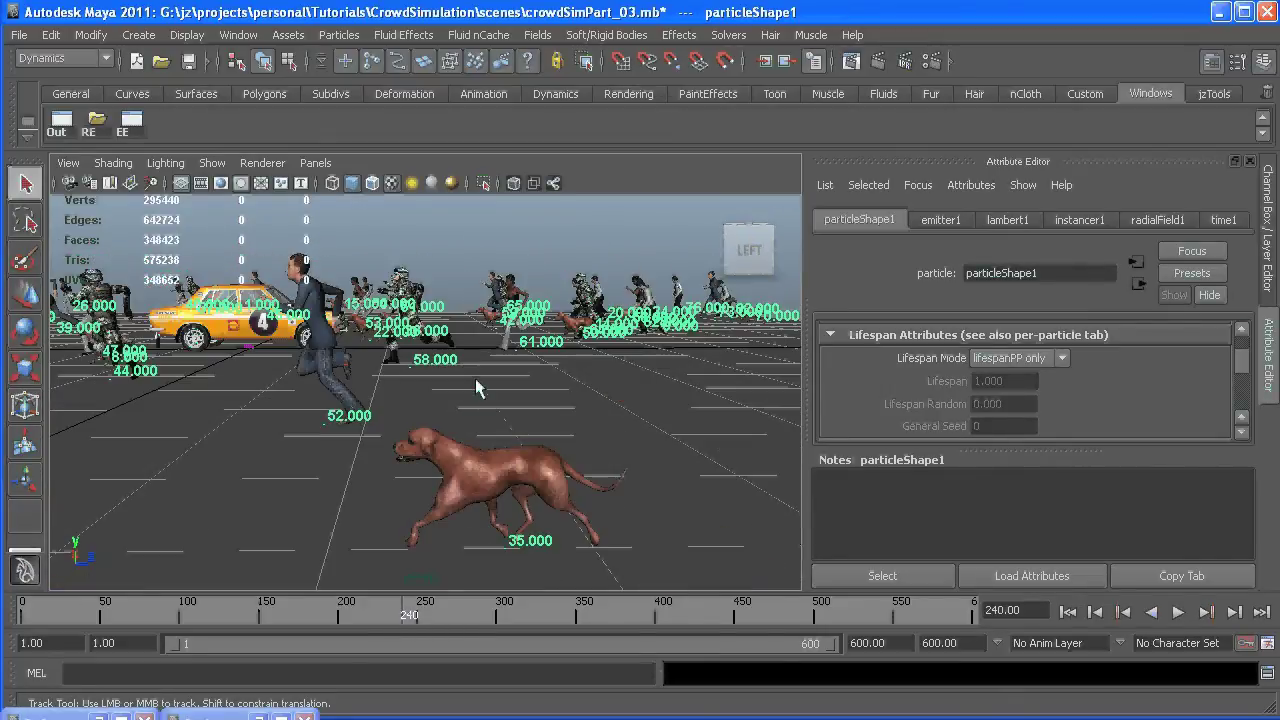
{"action": "left_click_drag", "start_coordinate": [510, 376], "coordinate": [547, 394], "text": "alt"}
{"action": "left_click", "coordinate": [495, 253]}
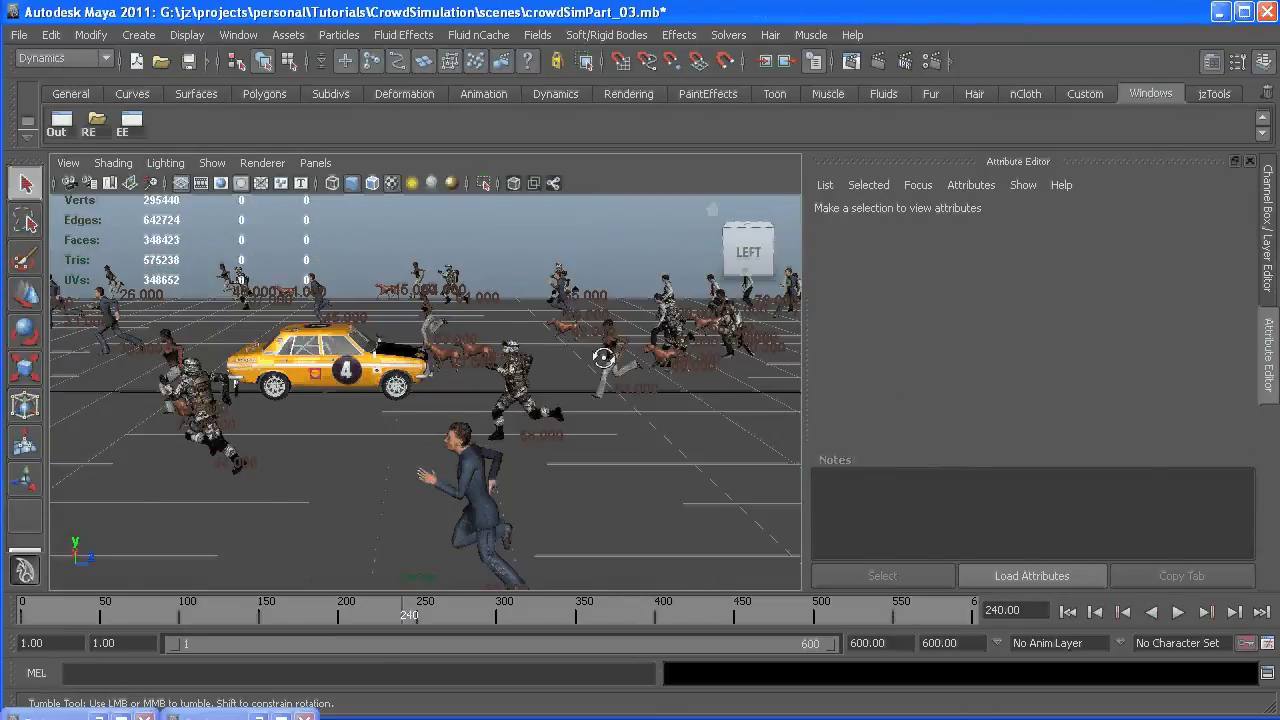